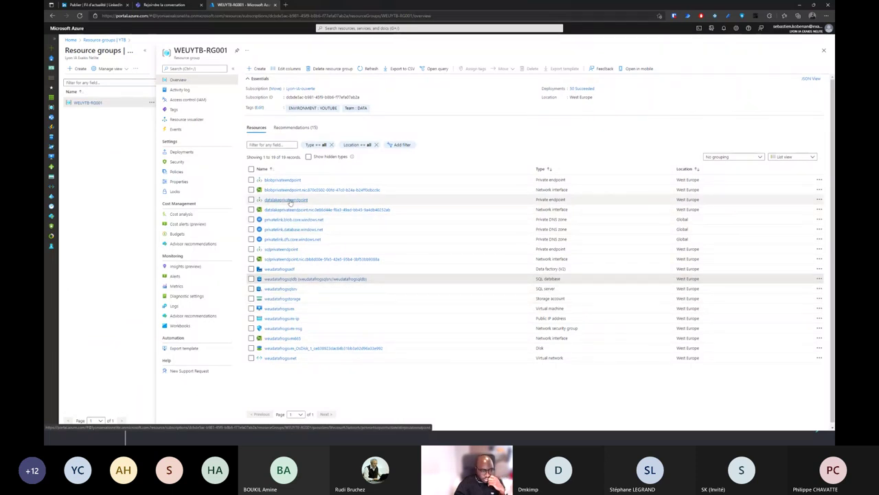
Open the networking settings of the weudatafrogstorage storage account and view its private endpoint connections
{"action": "mouse_move", "coordinate": [301, 202]}
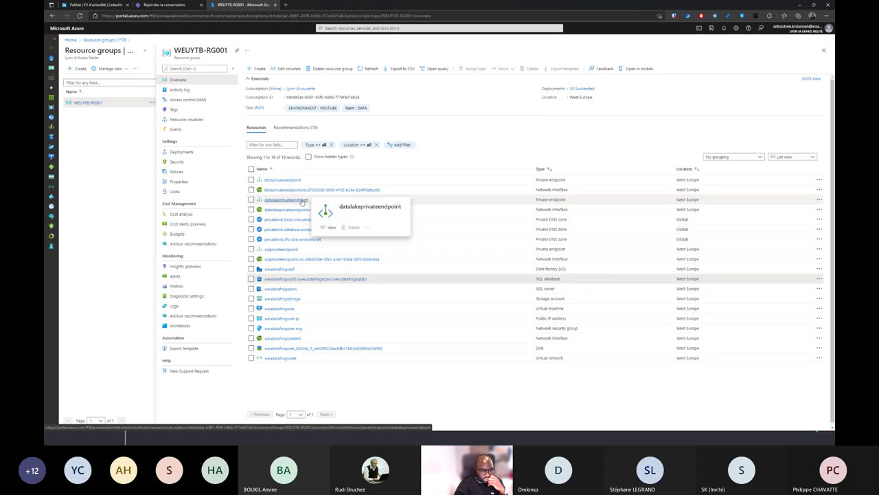
{"action": "left_click", "coordinate": [293, 300]}
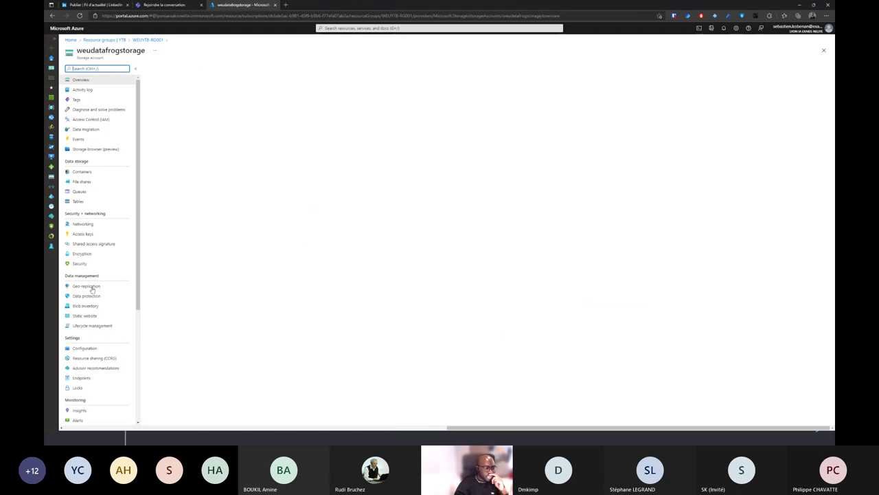
{"action": "left_click", "coordinate": [94, 228]}
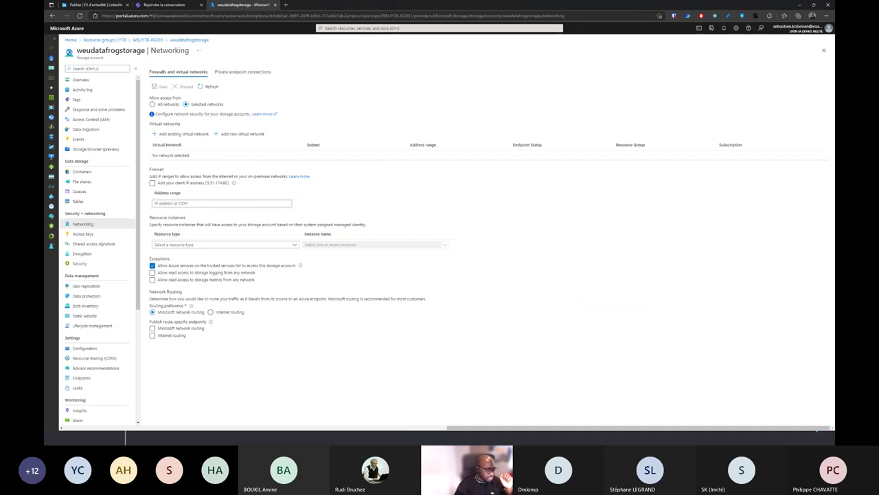
{"action": "key", "text": "alt+Tab"}
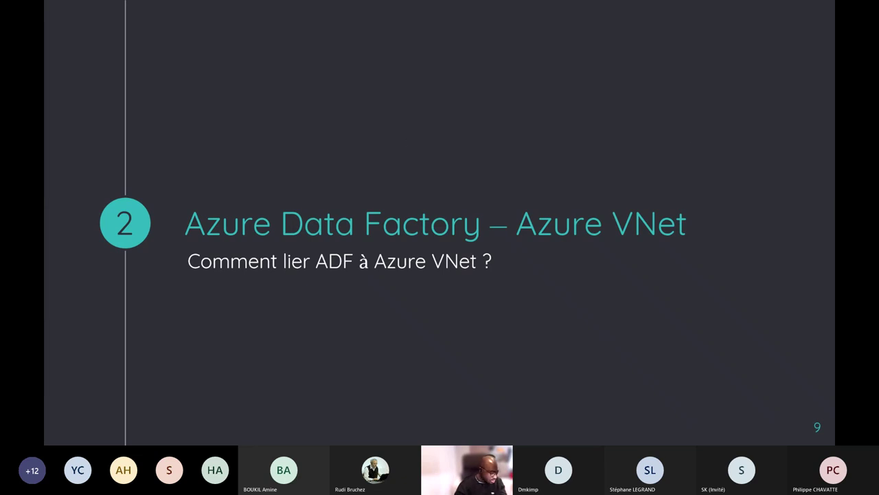
{"action": "key", "text": "alt+Tab"}
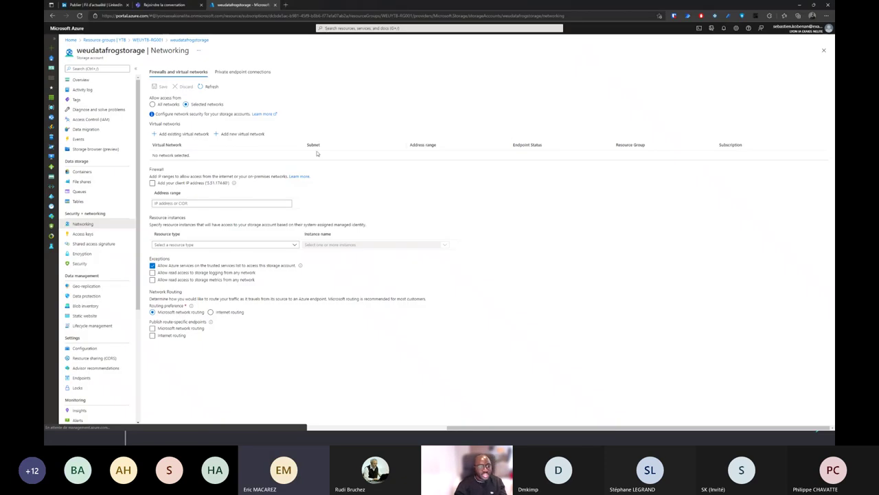
{"action": "left_click", "coordinate": [244, 72]}
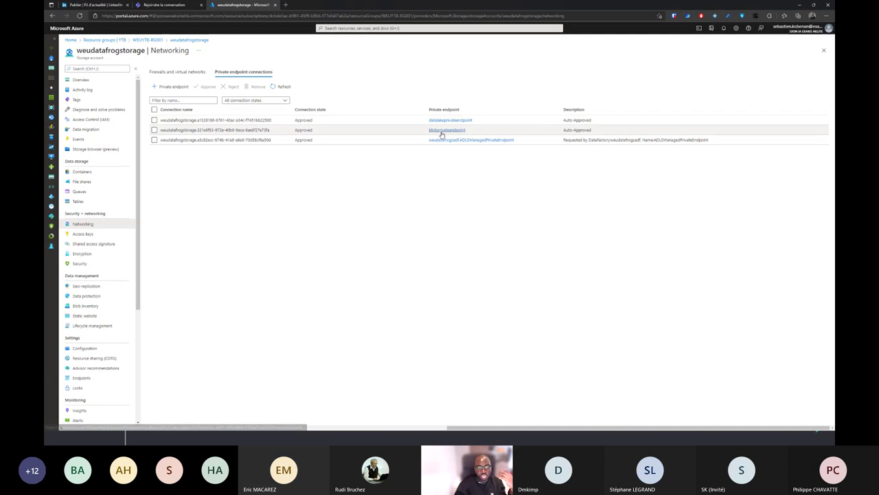
Start a new private endpoint named "private" for the storage account, with blob as the target sub-resource
{"action": "left_click", "coordinate": [173, 88]}
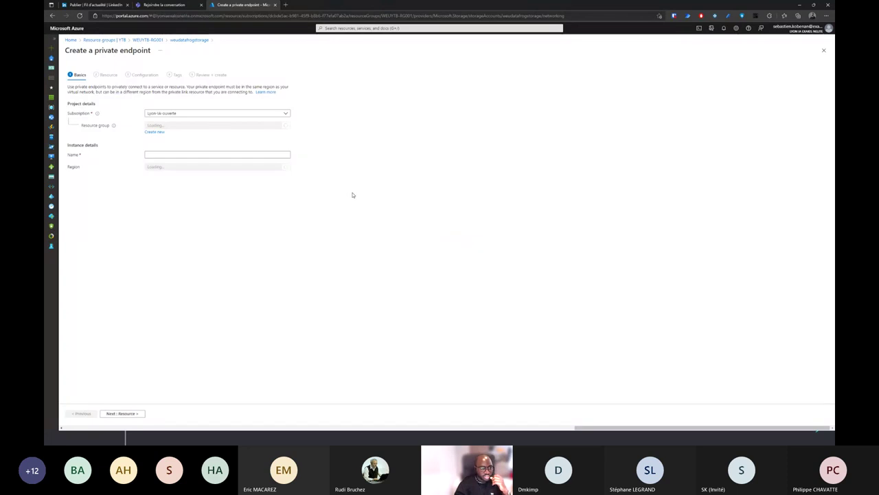
{"action": "left_click", "coordinate": [176, 155]}
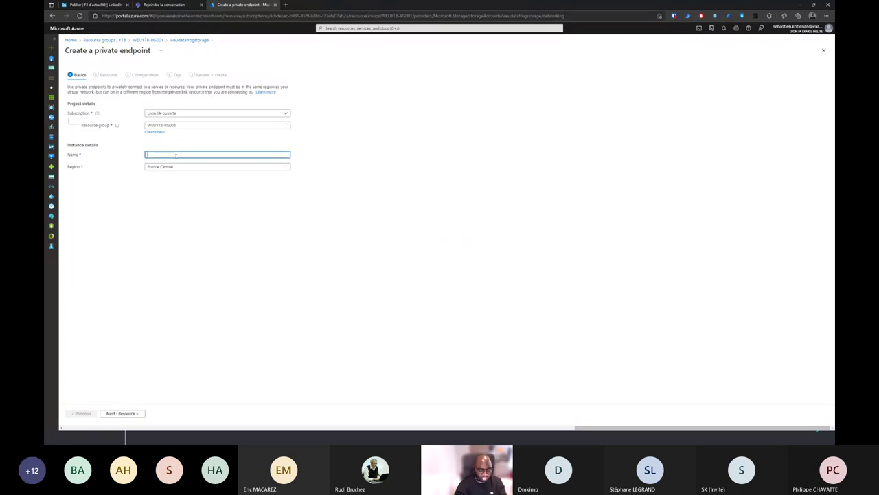
{"action": "type", "text": "private"}
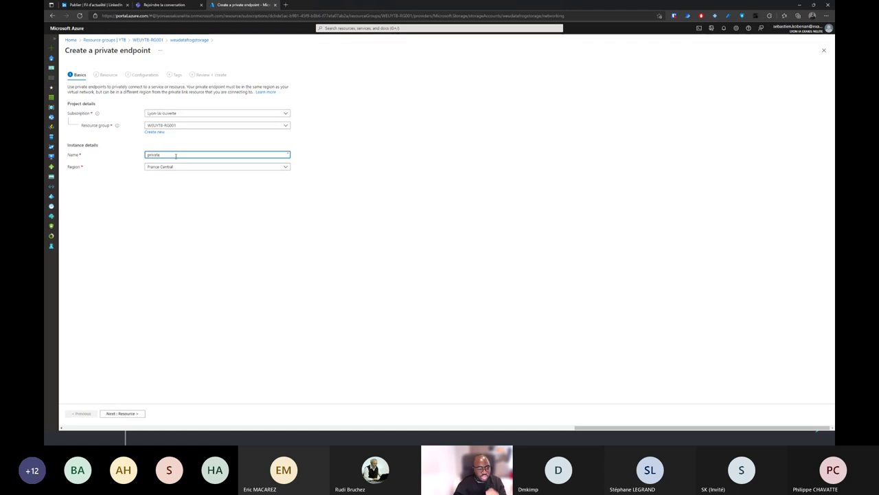
{"action": "left_click", "coordinate": [211, 252]}
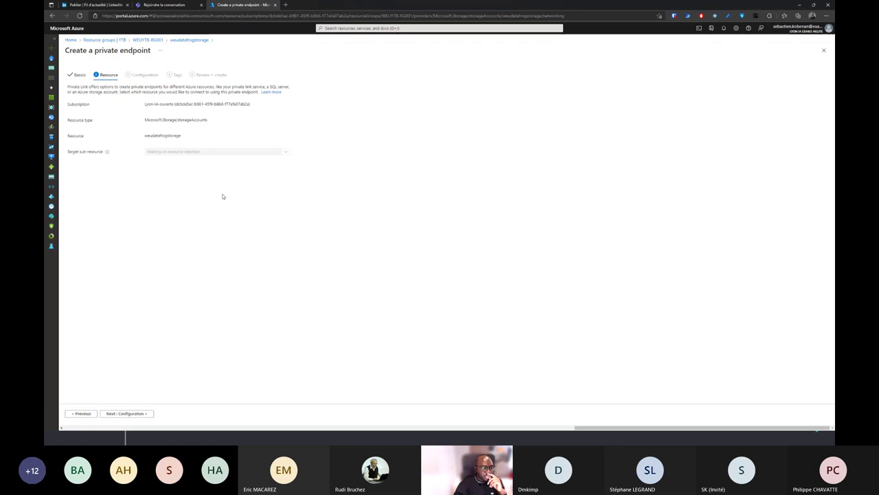
{"action": "left_click", "coordinate": [222, 152]}
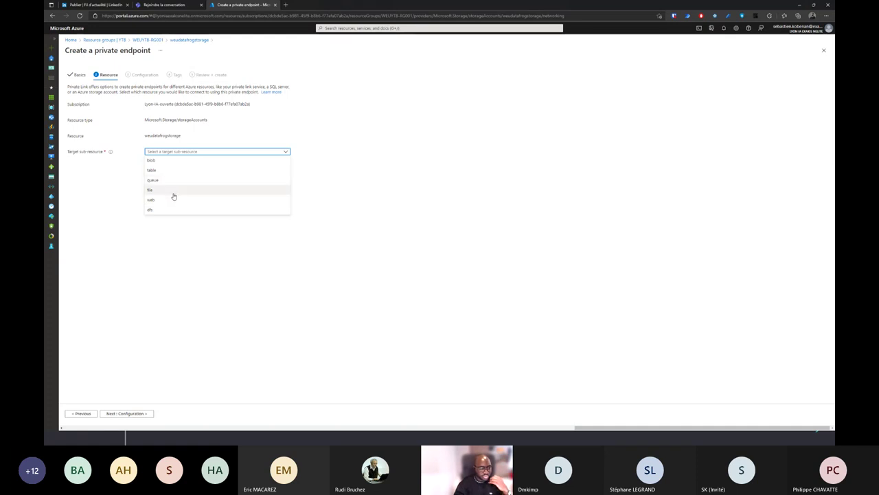
{"action": "left_click", "coordinate": [172, 161]}
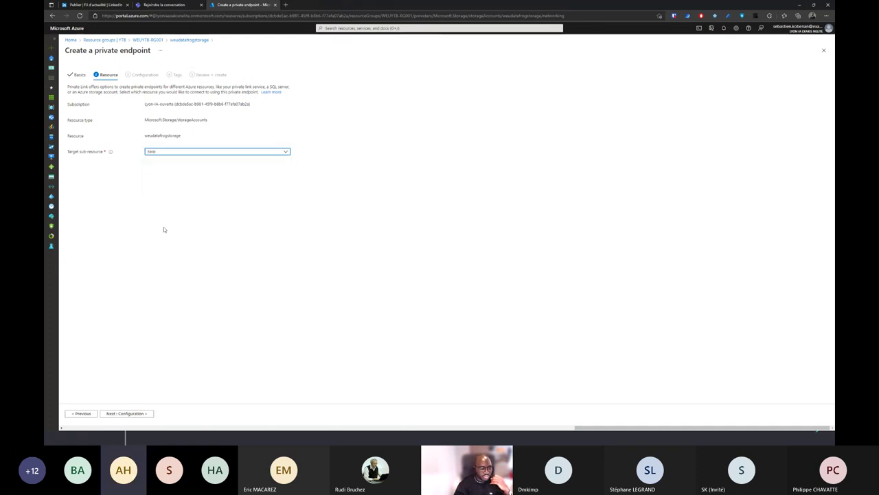
{"action": "left_click", "coordinate": [141, 417]}
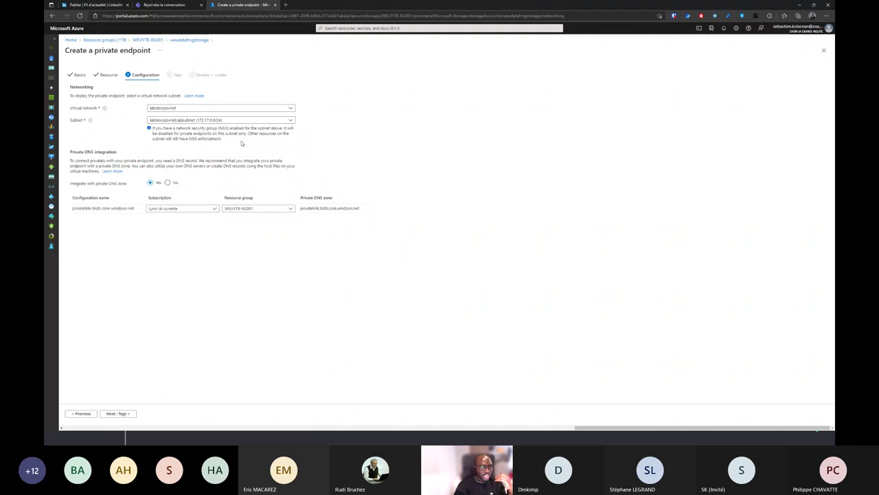
Keep labdevopsvnet as the endpoint's virtual network and WEUYTB-RG001 as the resource group for the private DNS zone
{"action": "left_click", "coordinate": [251, 108]}
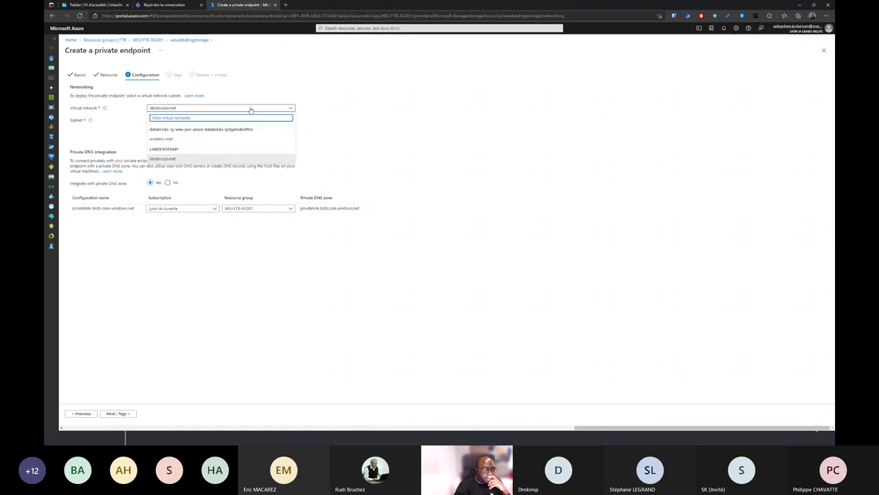
{"action": "left_click", "coordinate": [192, 158]}
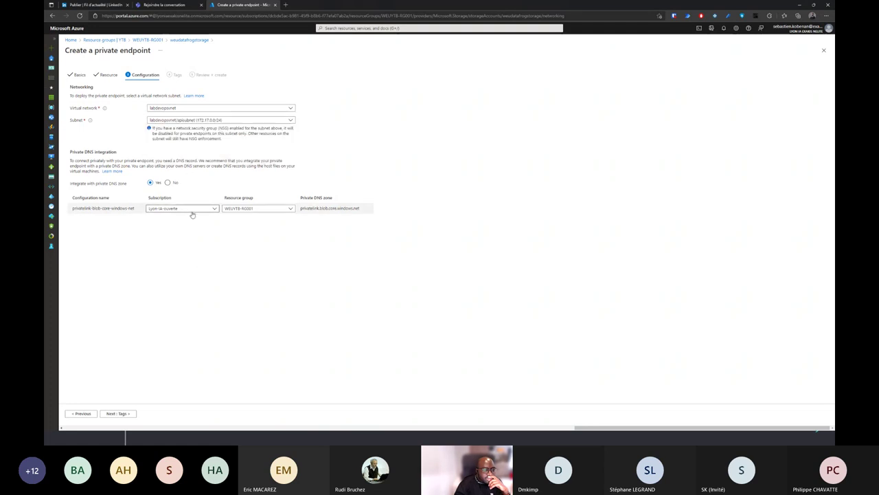
{"action": "left_click", "coordinate": [264, 208]}
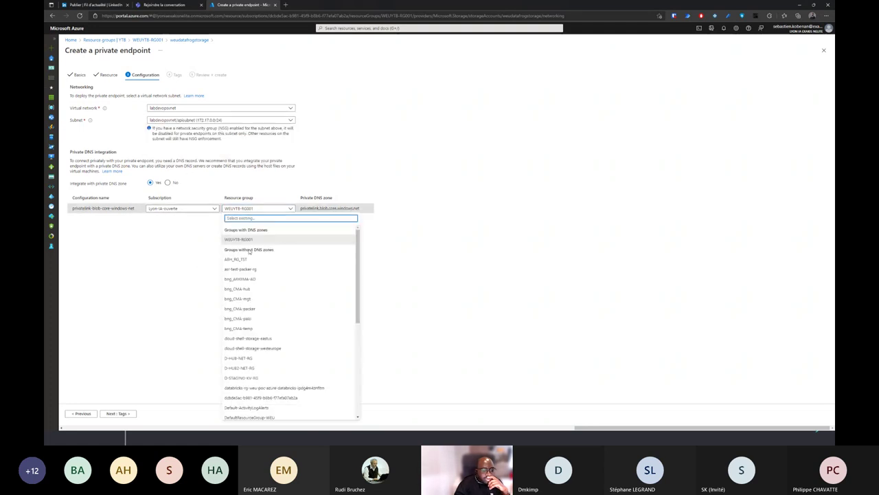
{"action": "left_click", "coordinate": [249, 239]}
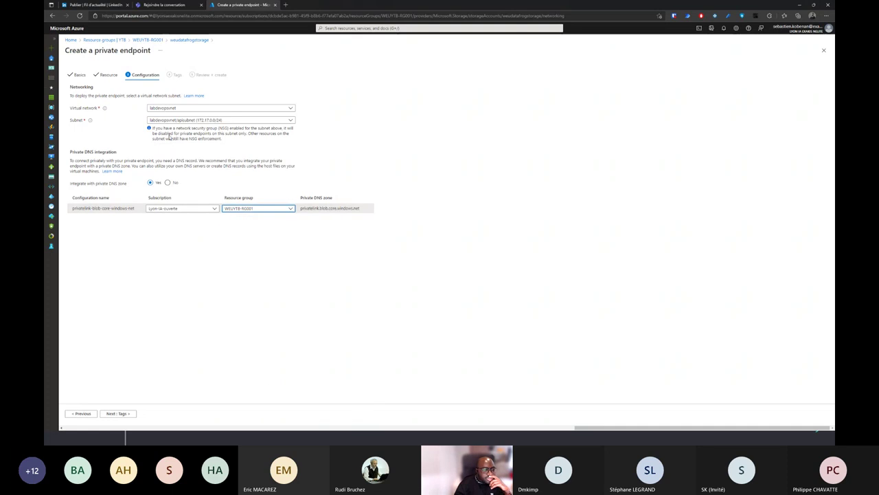
Try workers-vnet with its public subnet as the endpoint's network, and discard the unsaved private endpoint
{"action": "left_click", "coordinate": [215, 110]}
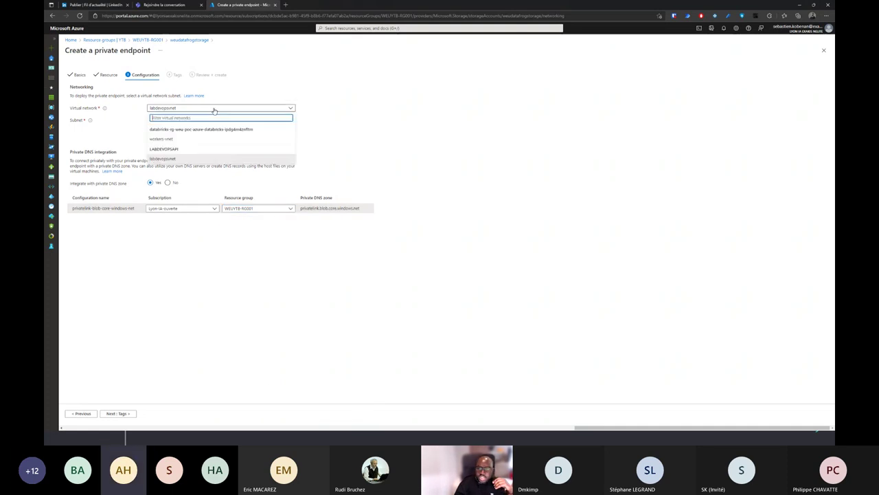
{"action": "left_click", "coordinate": [180, 140]}
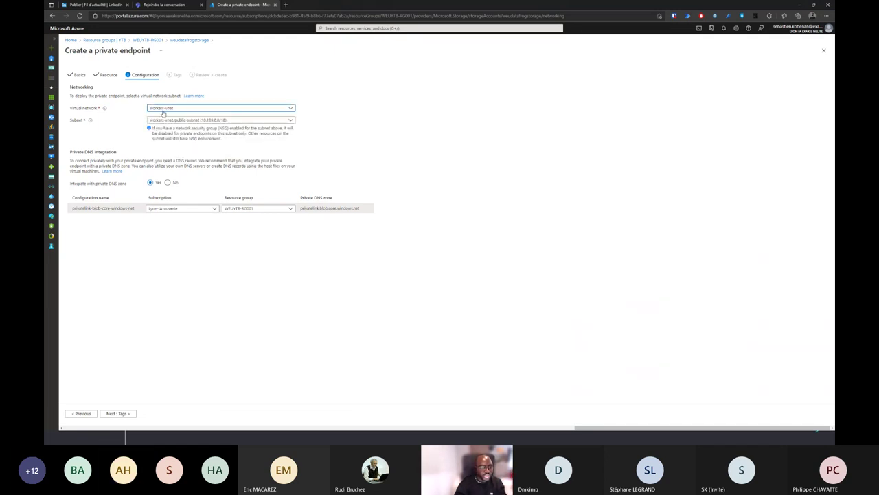
{"action": "left_click", "coordinate": [233, 120]}
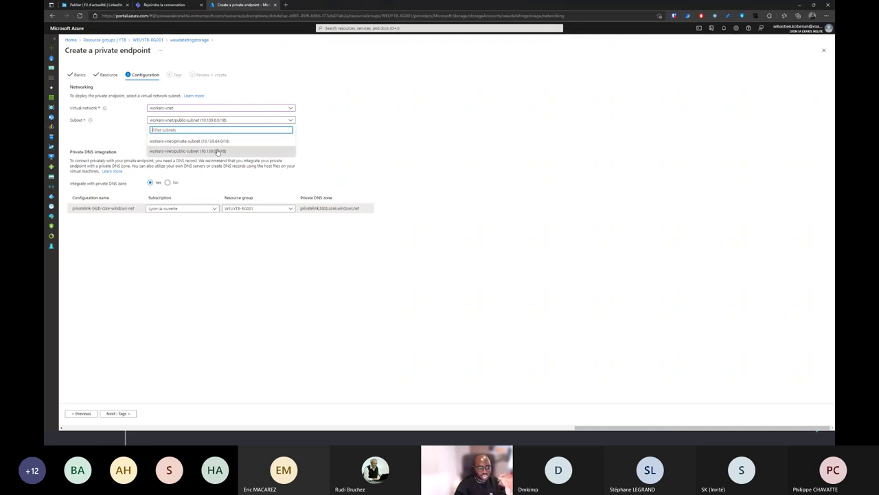
{"action": "left_click", "coordinate": [316, 179]}
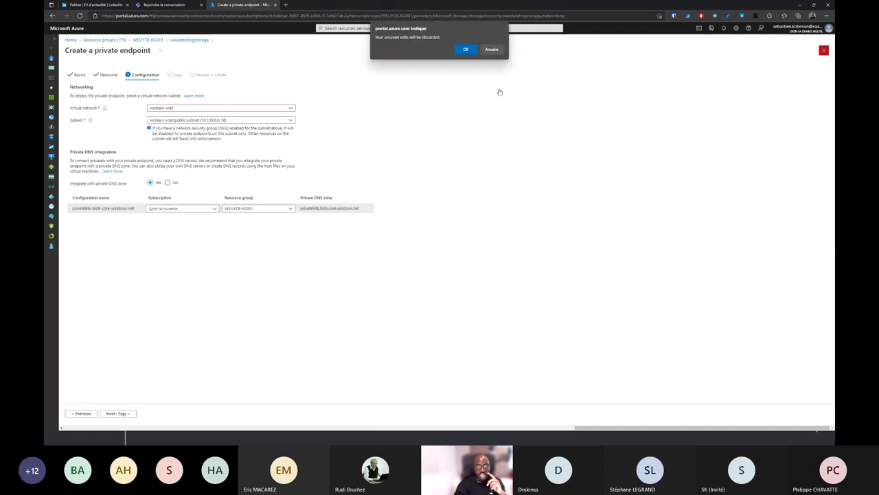
{"action": "key", "text": "Return"}
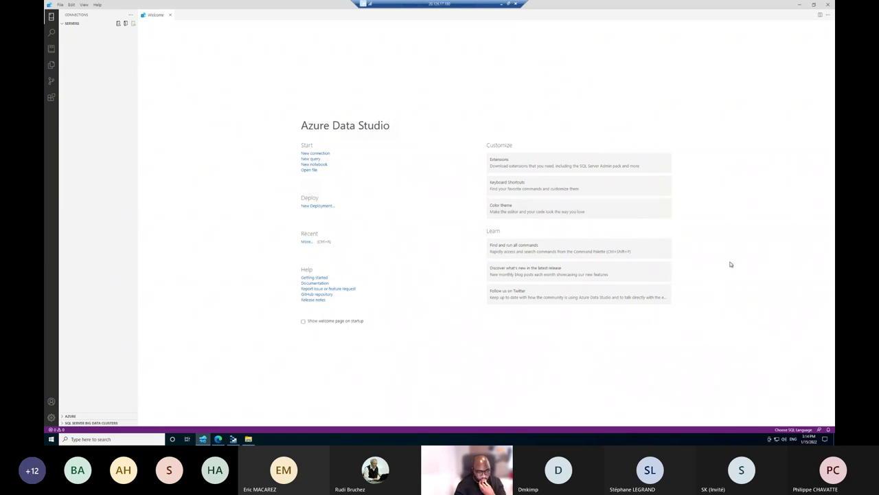
Switch from the remote desktop session to the Azure portal and return to the WEUYTB-RG001 resource group
{"action": "left_click", "coordinate": [501, 5]}
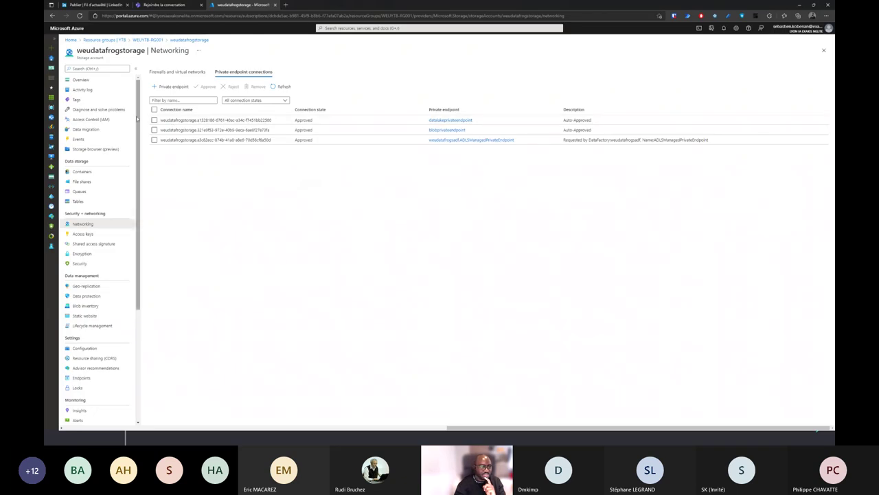
{"action": "left_click", "coordinate": [184, 41]}
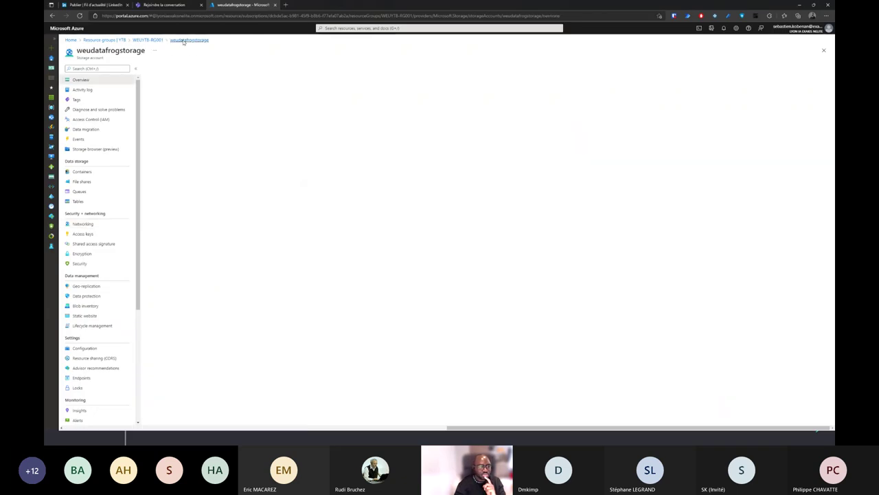
{"action": "left_click", "coordinate": [153, 40]}
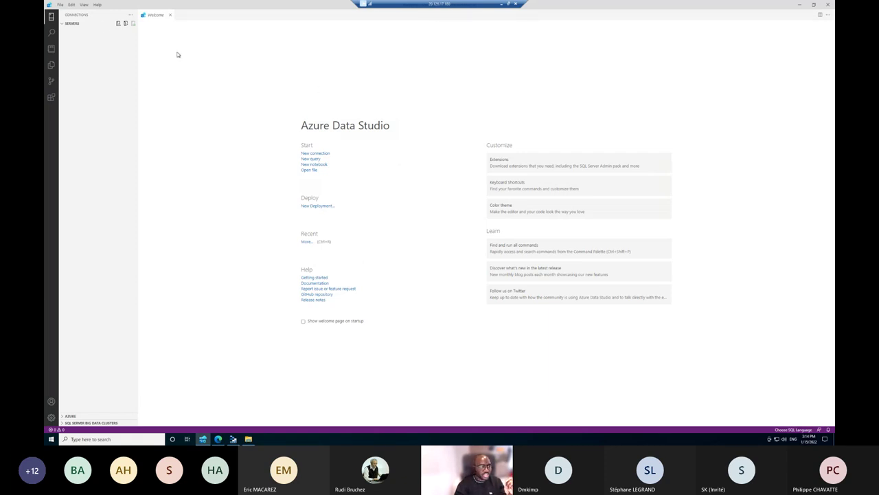
In Azure Data Studio on the remote machine, connect to the weudatafrogsqldb database using the recent server connection
{"action": "left_click", "coordinate": [118, 24]}
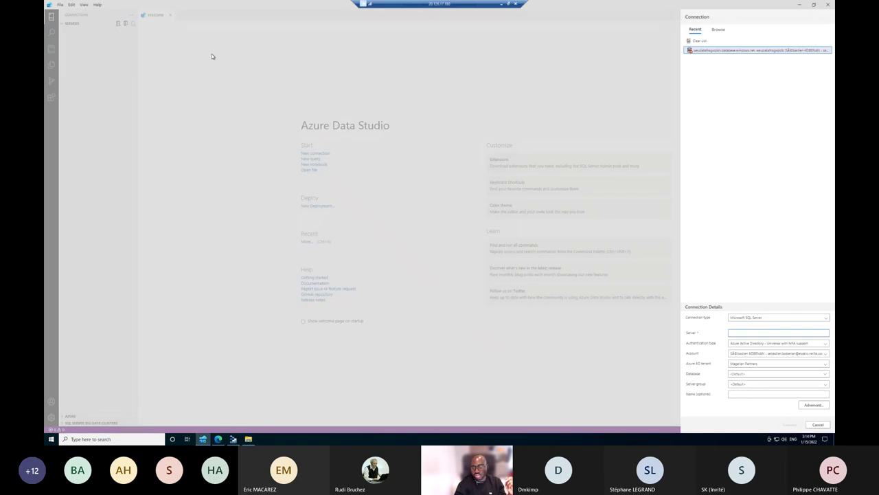
{"action": "left_click", "coordinate": [724, 52]}
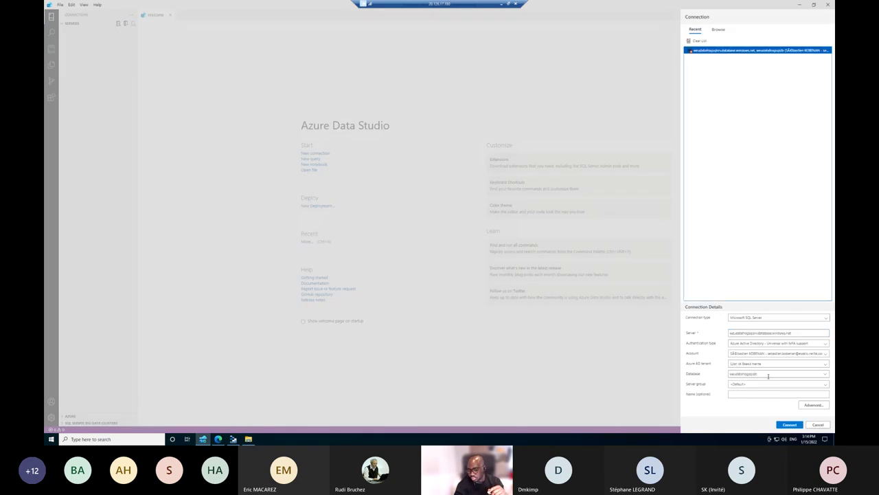
{"action": "left_click", "coordinate": [790, 425]}
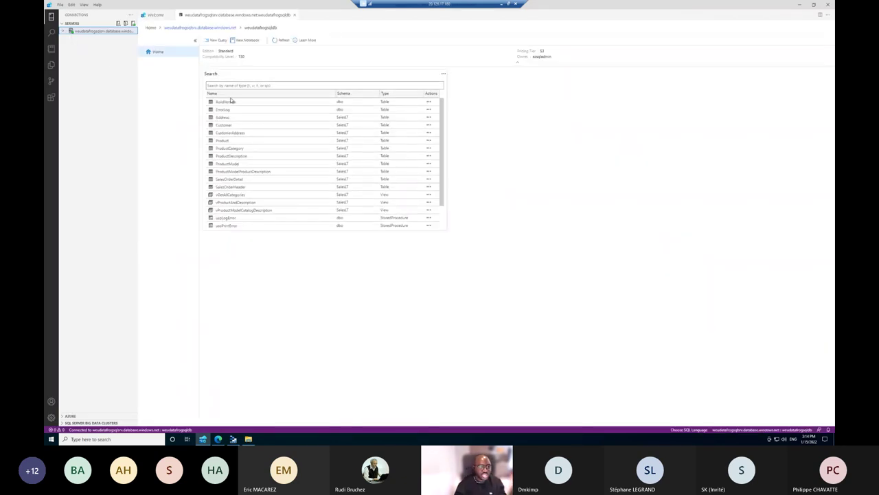
Expand the database's tables and query the top 1000 rows of SalesLT.Address
{"action": "left_click", "coordinate": [68, 39]}
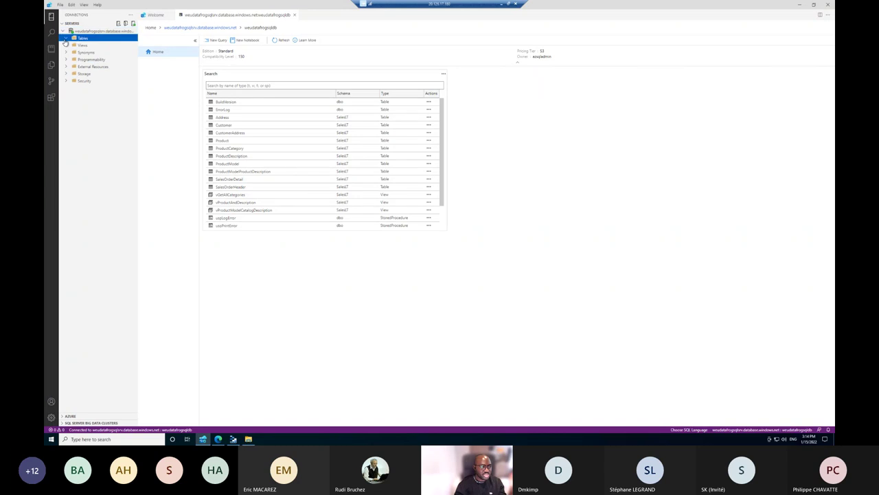
{"action": "right_click", "coordinate": [93, 61]}
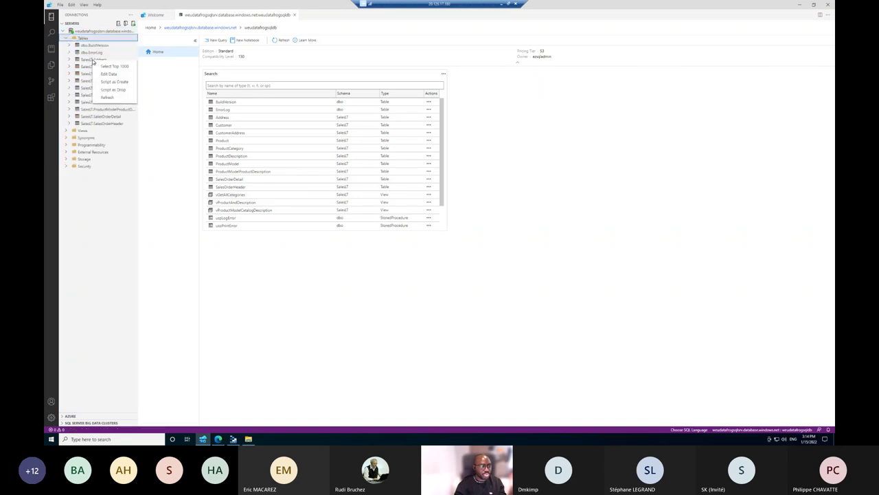
{"action": "left_click", "coordinate": [110, 66]}
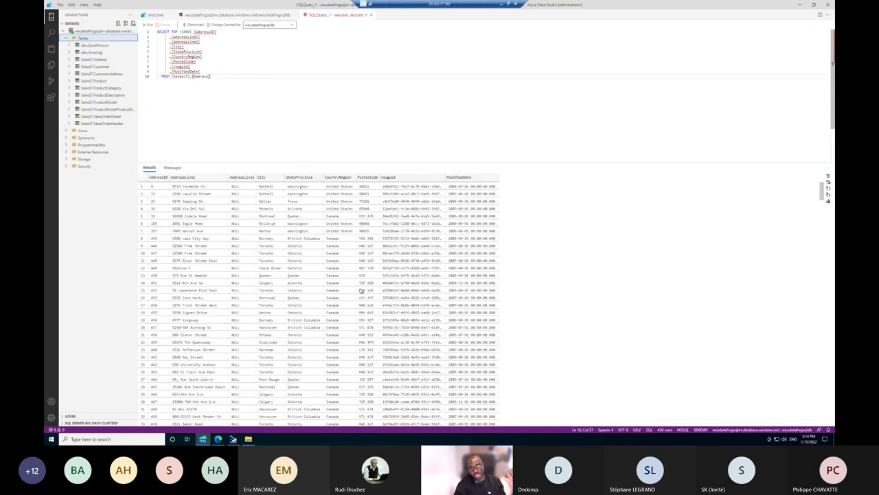
Switch to Azure Storage Explorer on the remote machine to view the input folder, and return to the Azure portal
{"action": "left_click", "coordinate": [501, 5]}
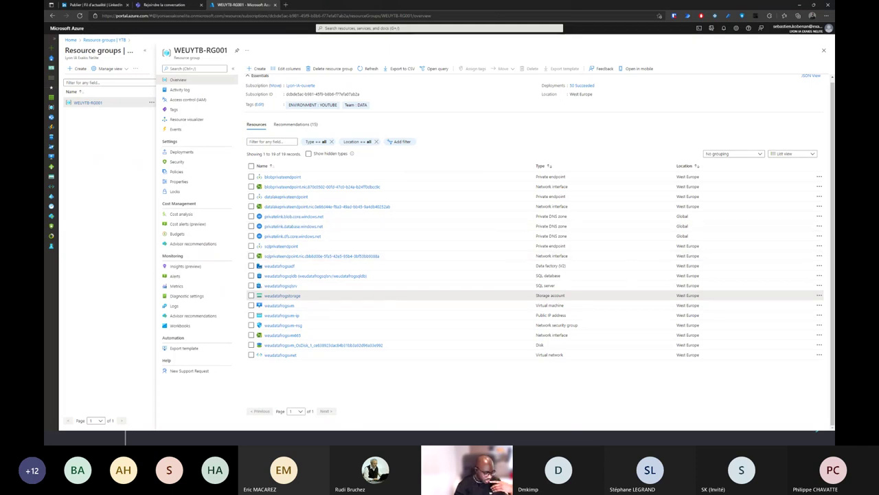
{"action": "key", "text": "alt+Tab"}
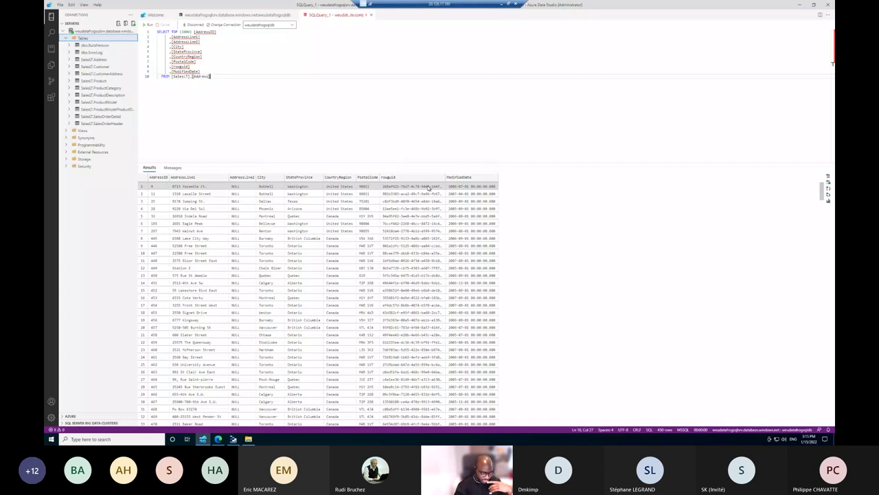
{"action": "key", "text": "alt+Tab"}
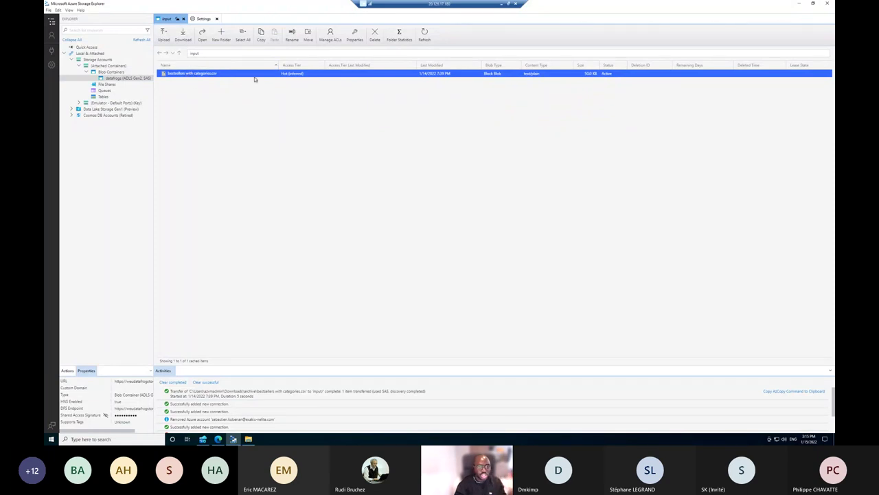
{"action": "left_click", "coordinate": [501, 5]}
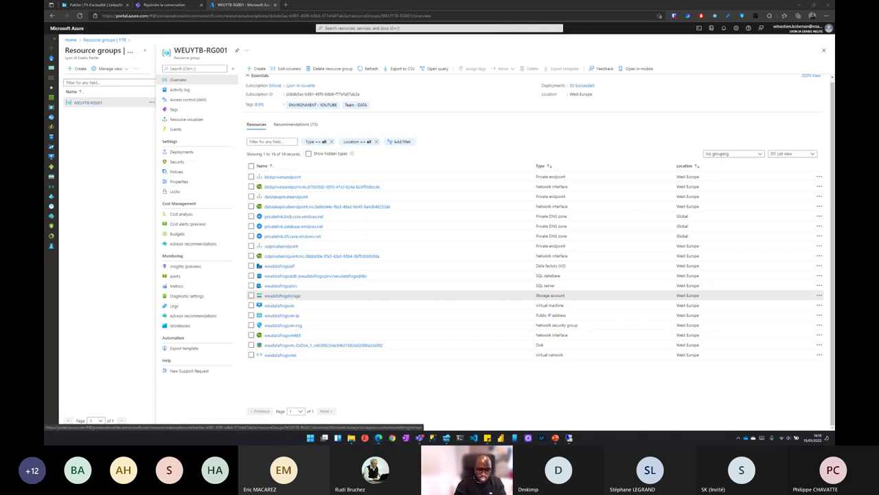
Launch Azure Data Factory Studio for the weudatafrogsadf factory and view its integration runtimes
{"action": "key", "text": "alt+Tab"}
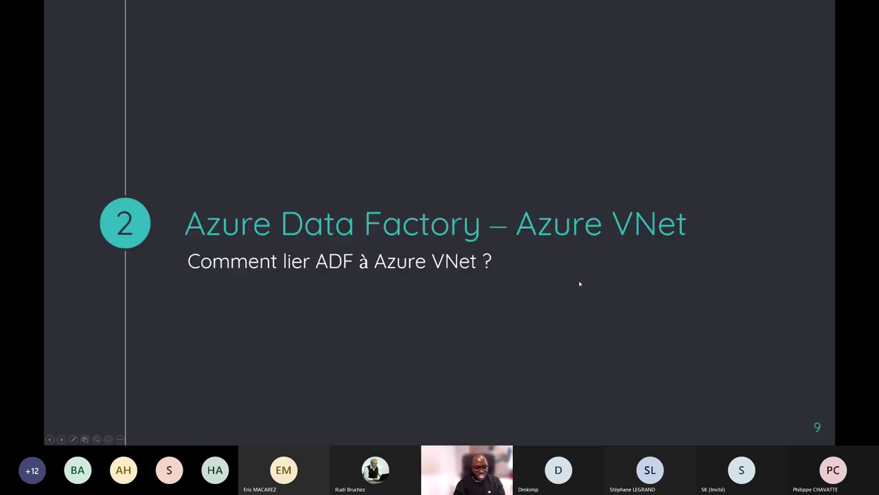
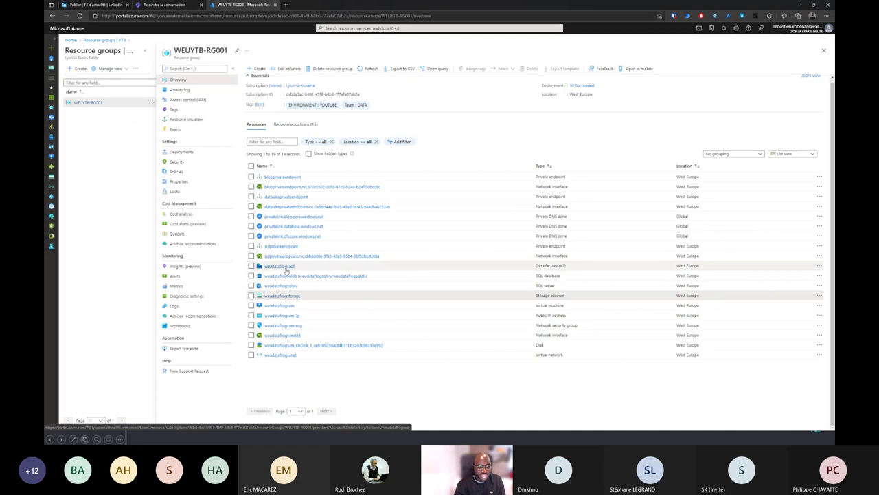
{"action": "left_click", "coordinate": [286, 266]}
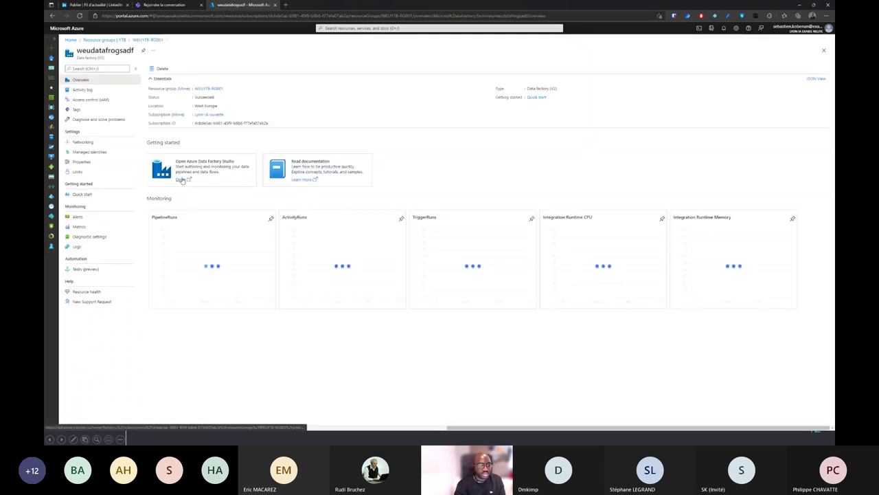
{"action": "left_click", "coordinate": [180, 179]}
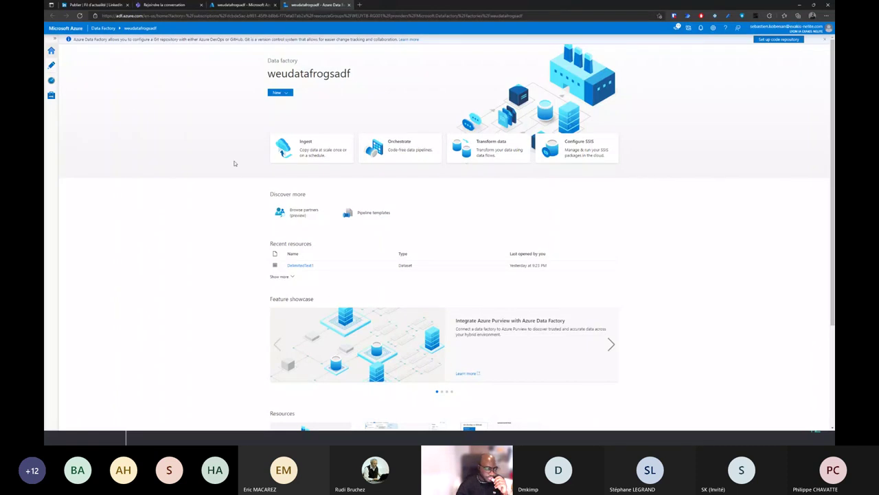
{"action": "left_click", "coordinate": [51, 96]}
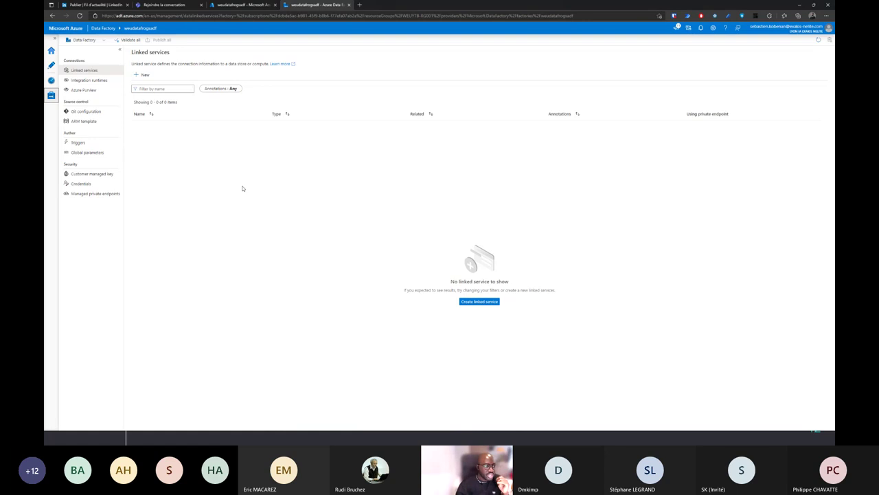
{"action": "left_click", "coordinate": [84, 81]}
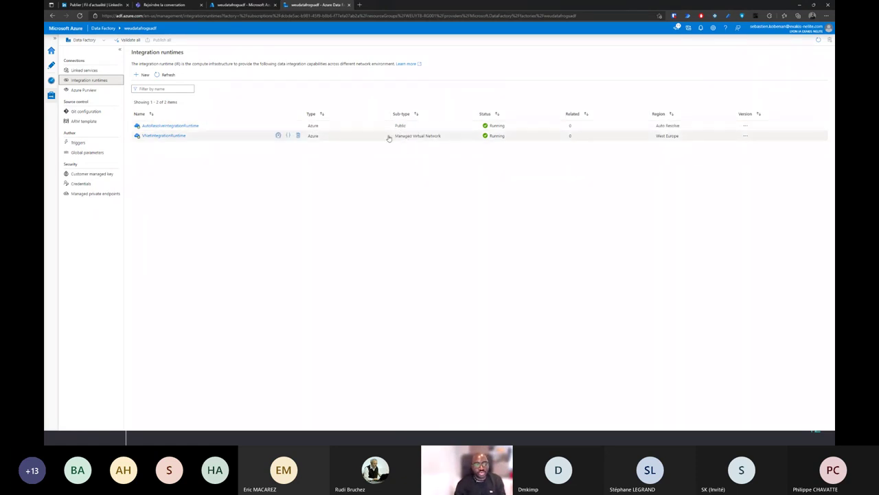
Walk through setting up an Azure integration runtime with virtual network configuration enabled, and cancel without creating it
{"action": "left_click", "coordinate": [142, 76]}
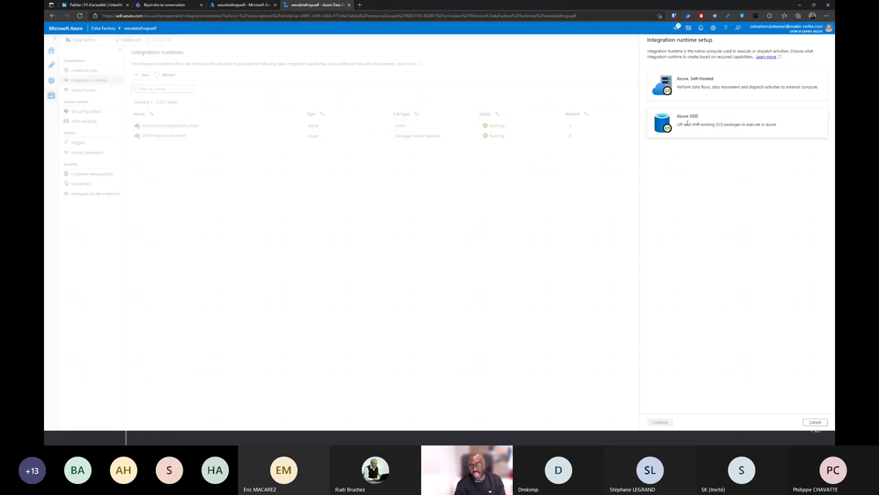
{"action": "left_click", "coordinate": [697, 82]}
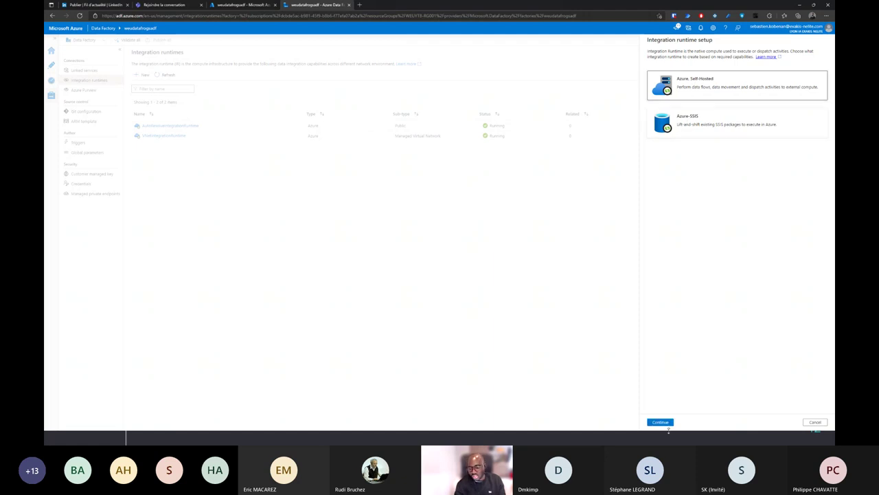
{"action": "left_click", "coordinate": [660, 422]}
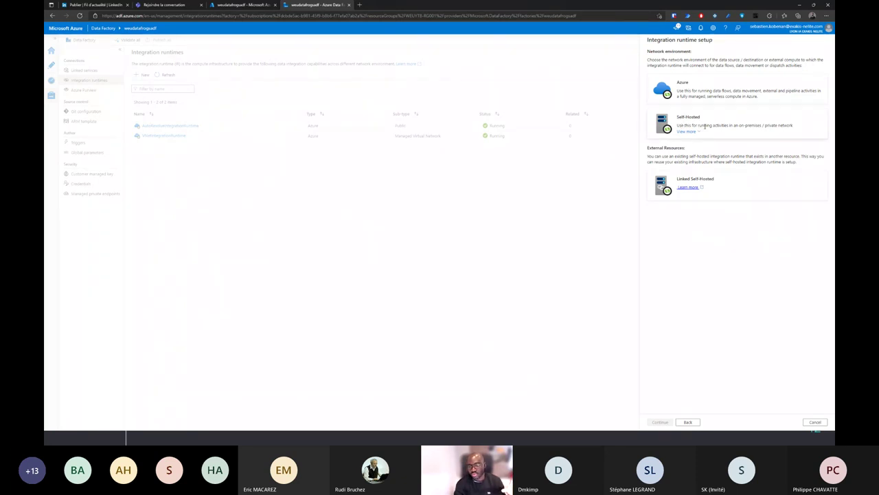
{"action": "left_click", "coordinate": [723, 92]}
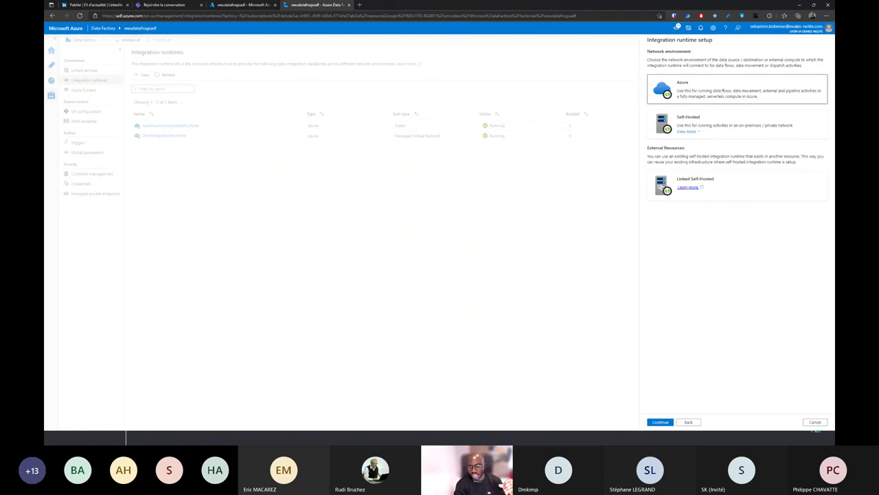
{"action": "left_click", "coordinate": [661, 422]}
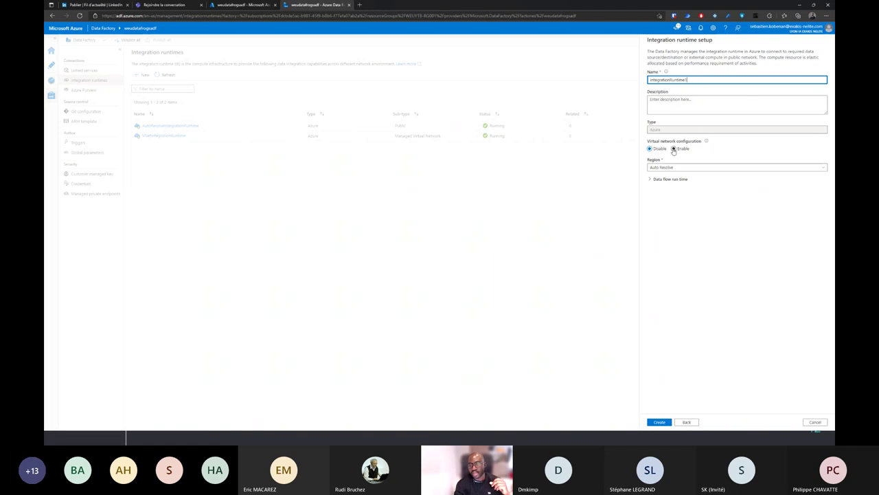
{"action": "left_click", "coordinate": [674, 149]}
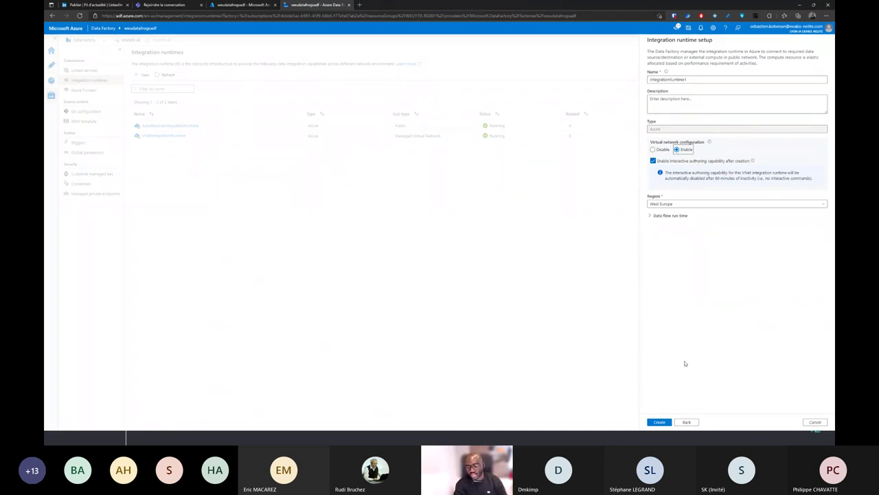
{"action": "left_click", "coordinate": [814, 422]}
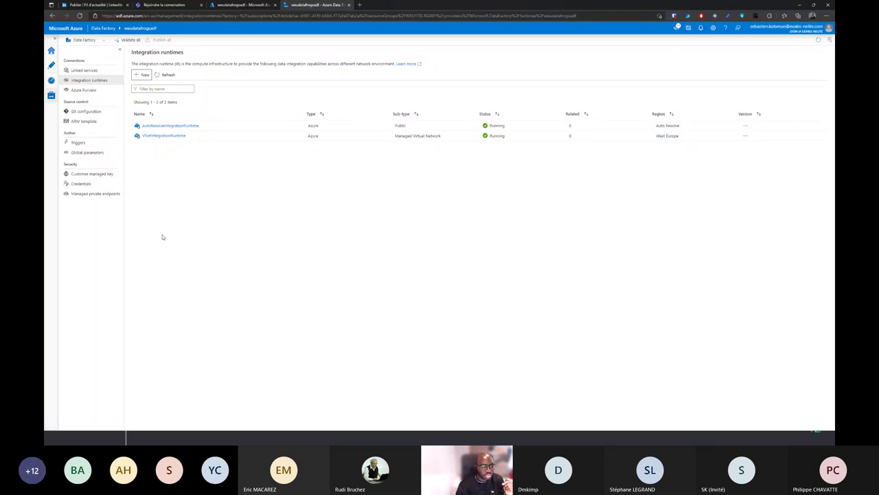
Create a managed private endpoint for Azure SQL Database, using the Lyon-IA-ouverte subscription and the weudatafrogsqlsrv server
{"action": "left_click", "coordinate": [101, 198]}
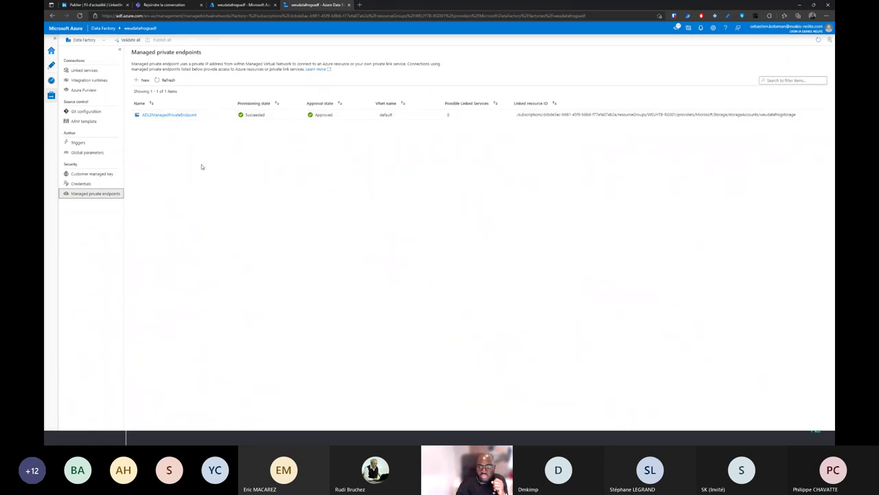
{"action": "left_click", "coordinate": [141, 81]}
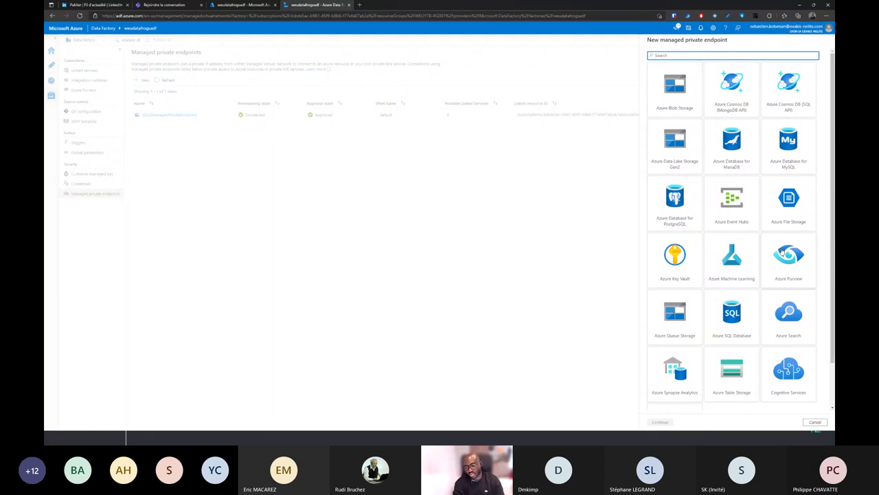
{"action": "left_click", "coordinate": [733, 331]}
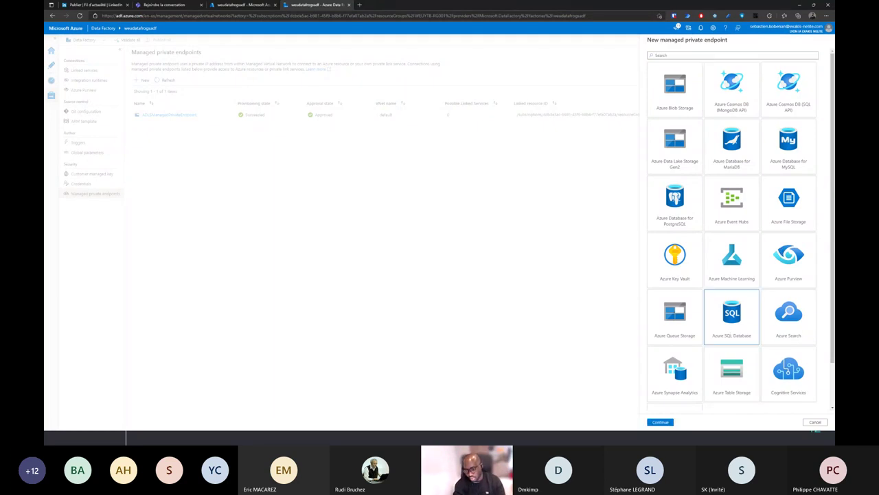
{"action": "left_click", "coordinate": [660, 423]}
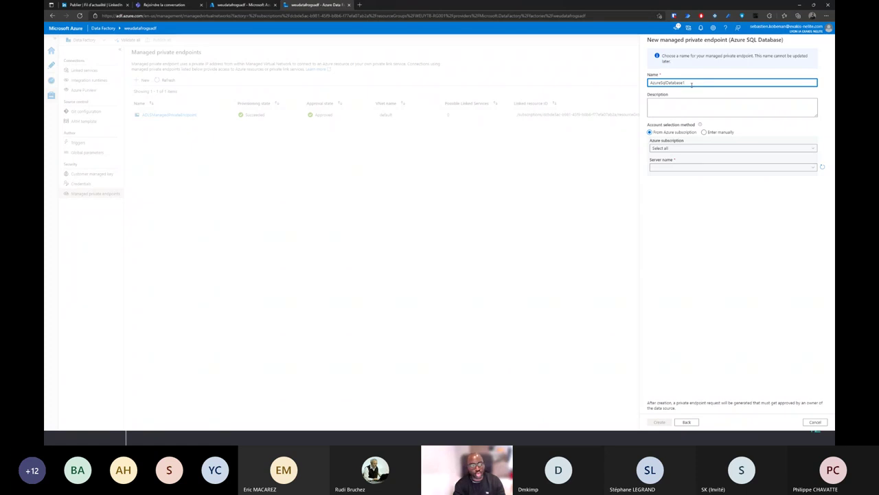
{"action": "left_click", "coordinate": [700, 150]}
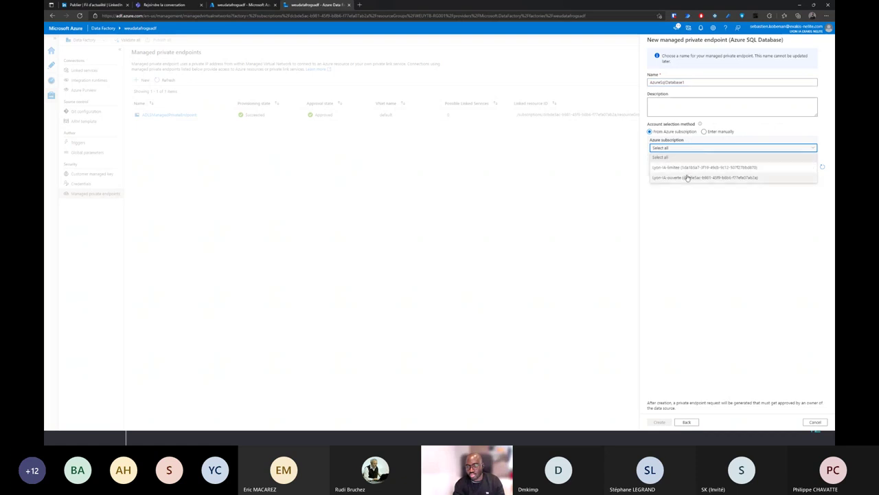
{"action": "left_click", "coordinate": [689, 176]}
{"action": "left_click", "coordinate": [694, 168]}
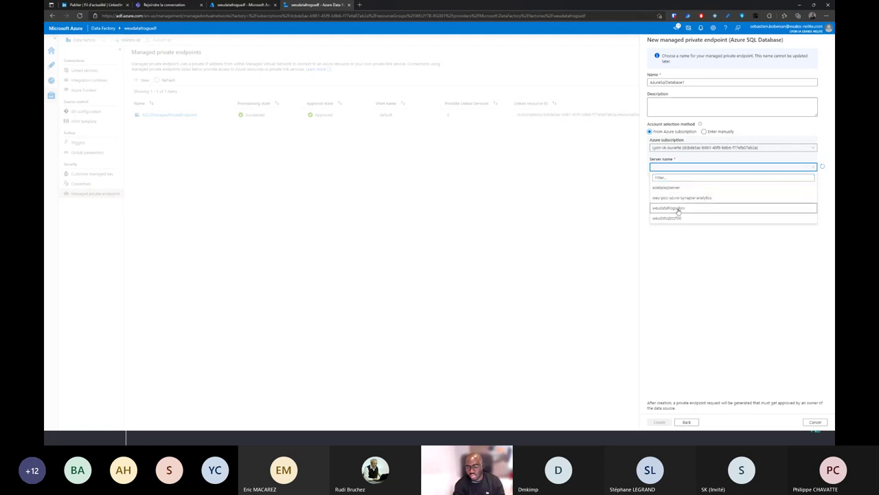
{"action": "left_click", "coordinate": [679, 208]}
{"action": "left_click", "coordinate": [665, 423]}
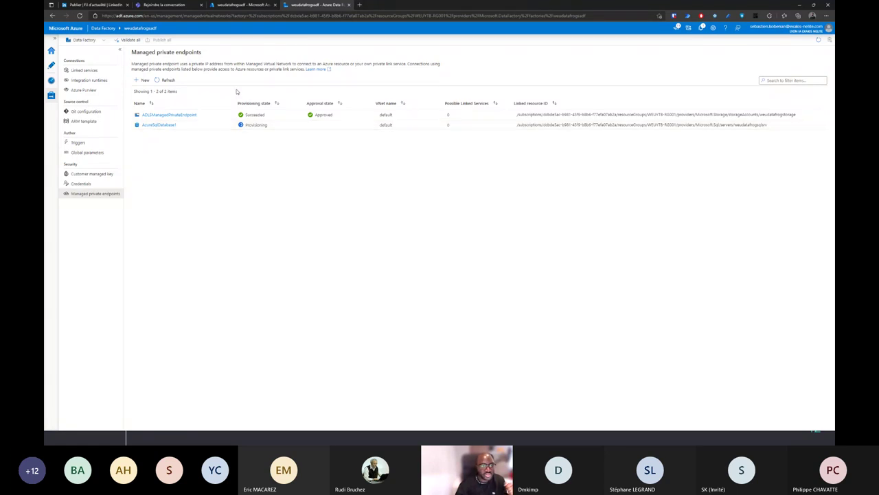
In the Azure portal, return to the WEUYTB-RG001 resource group and view the private endpoint connections of the weudatafrogsqlsrv SQL server
{"action": "left_click", "coordinate": [241, 6]}
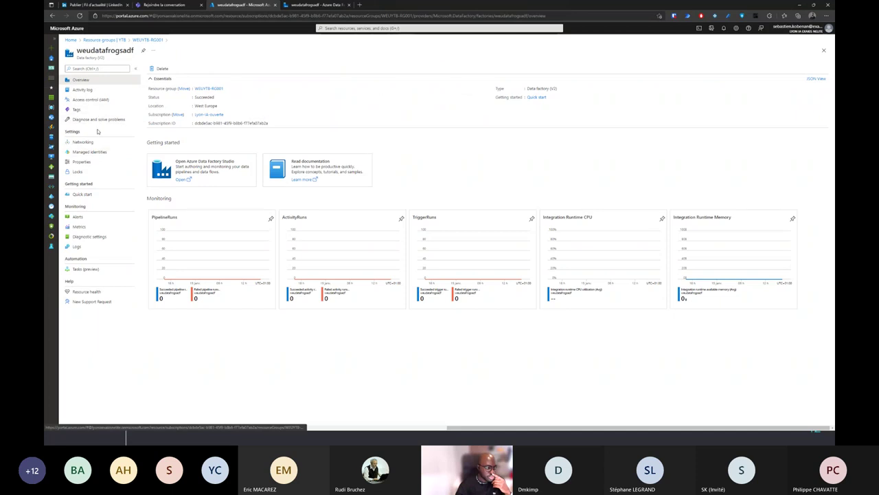
{"action": "left_click", "coordinate": [148, 40]}
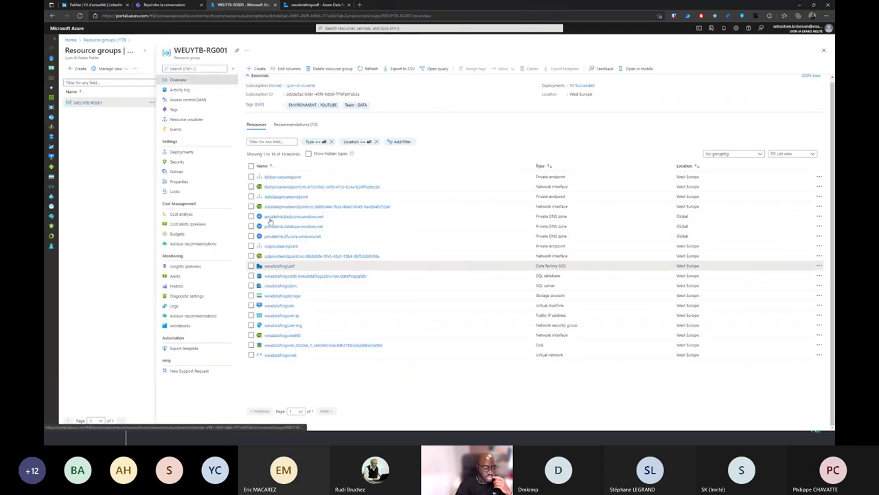
{"action": "left_click", "coordinate": [285, 286]}
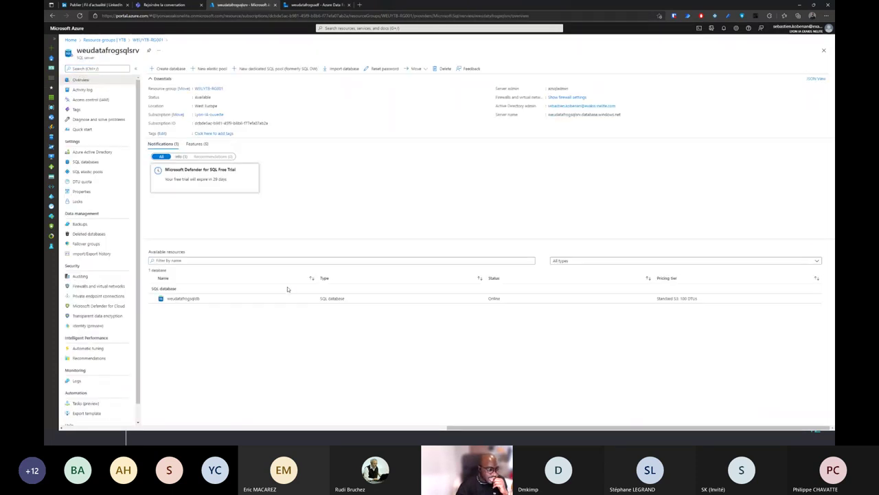
{"action": "left_click", "coordinate": [95, 296]}
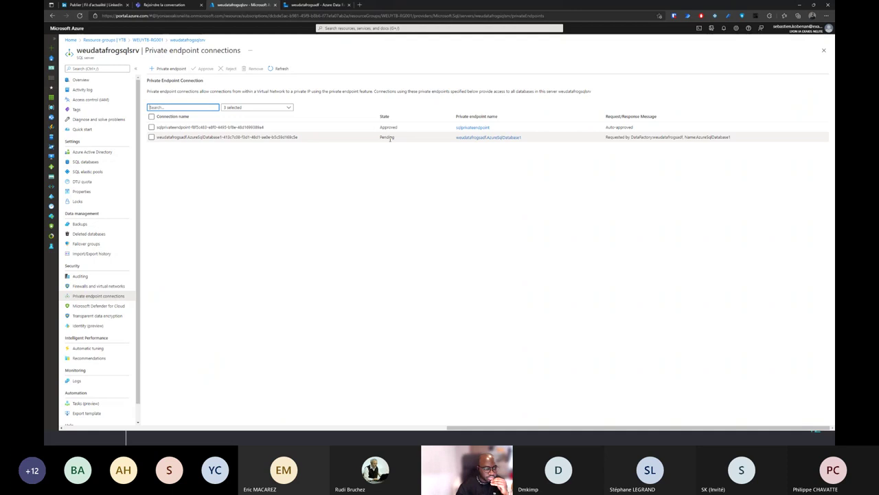
Approve the pending private endpoint connection requested by the weudatafrogsadf data factory, with the response message OK
{"action": "left_click", "coordinate": [152, 137]}
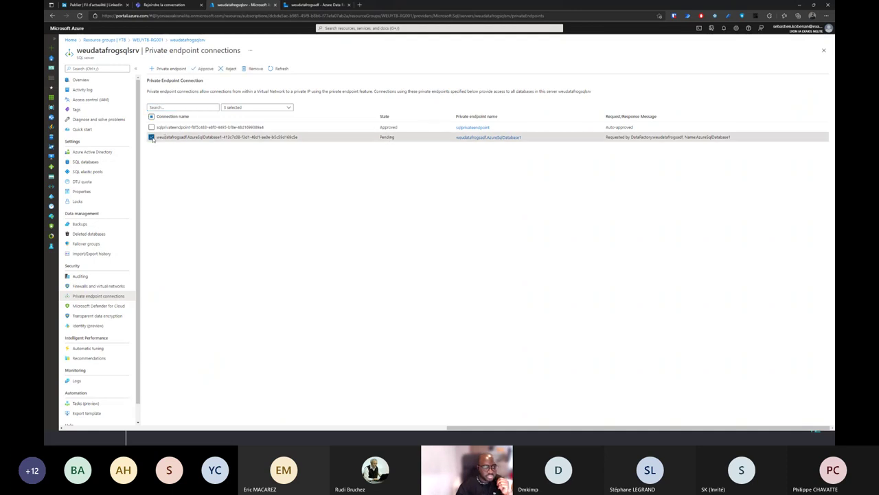
{"action": "left_click", "coordinate": [204, 69]}
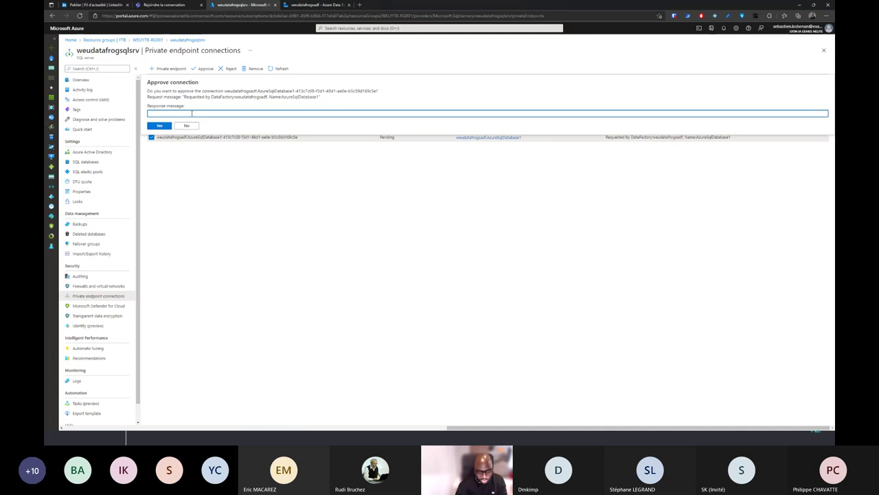
{"action": "type", "text": "OK"}
{"action": "left_click", "coordinate": [161, 126]}
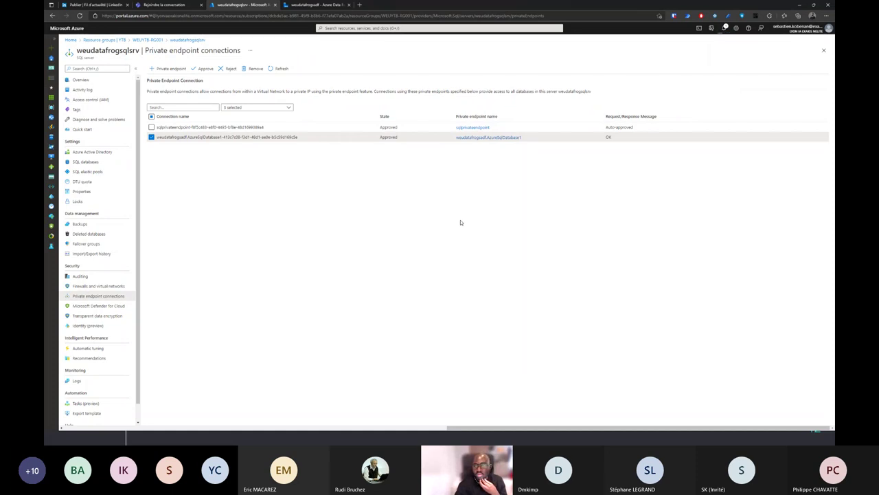
Check the portal notifications and the SQL managed private endpoint's approval state in Data Factory Studio
{"action": "left_click", "coordinate": [726, 28]}
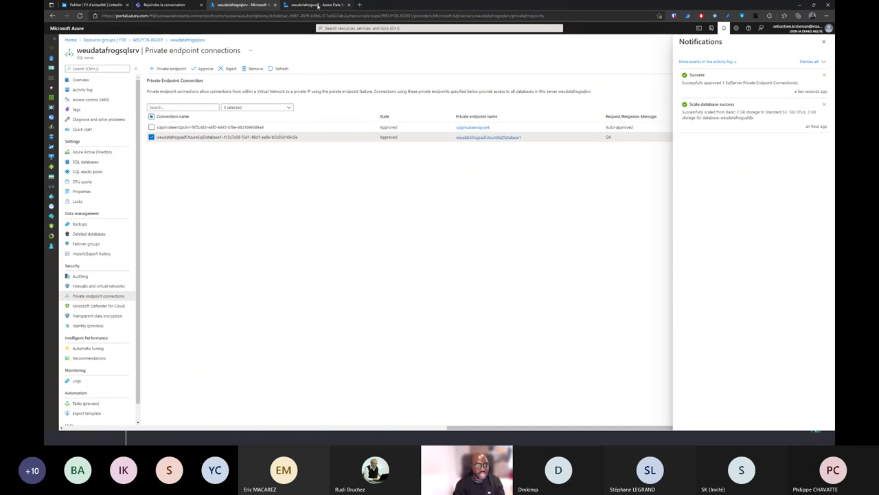
{"action": "left_click", "coordinate": [318, 6]}
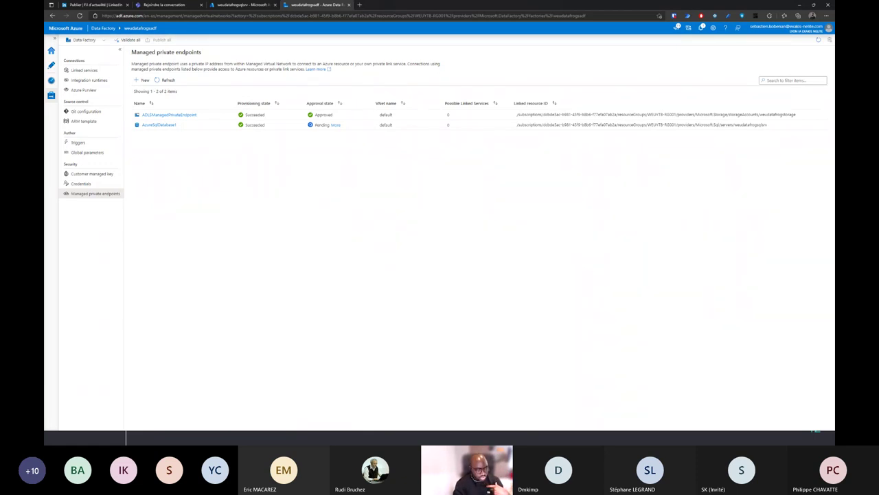
{"action": "mouse_move", "coordinate": [126, 444]}
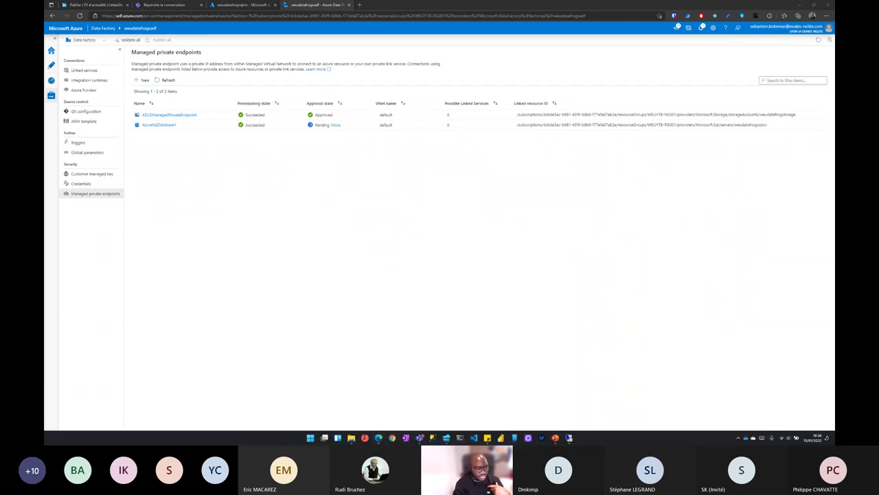
{"action": "key", "text": "alt+Tab"}
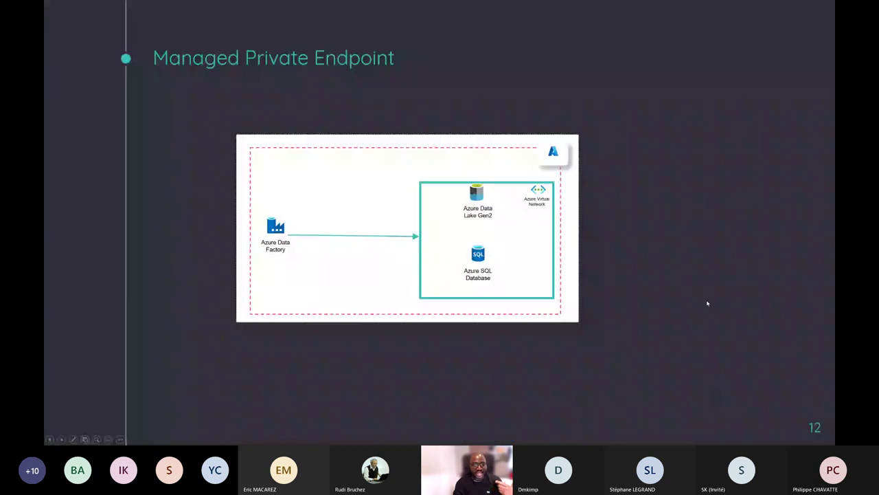
{"action": "key", "text": "Right"}
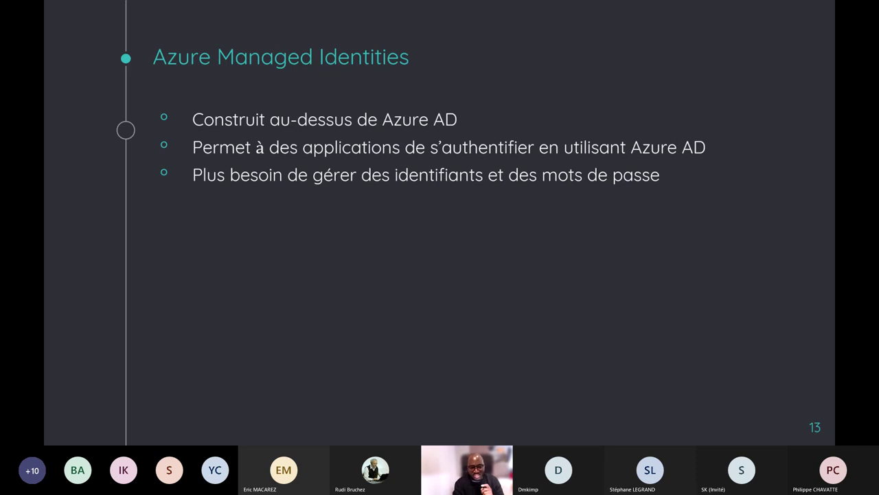
{"action": "key", "text": "Left"}
{"action": "key", "text": "Left"}
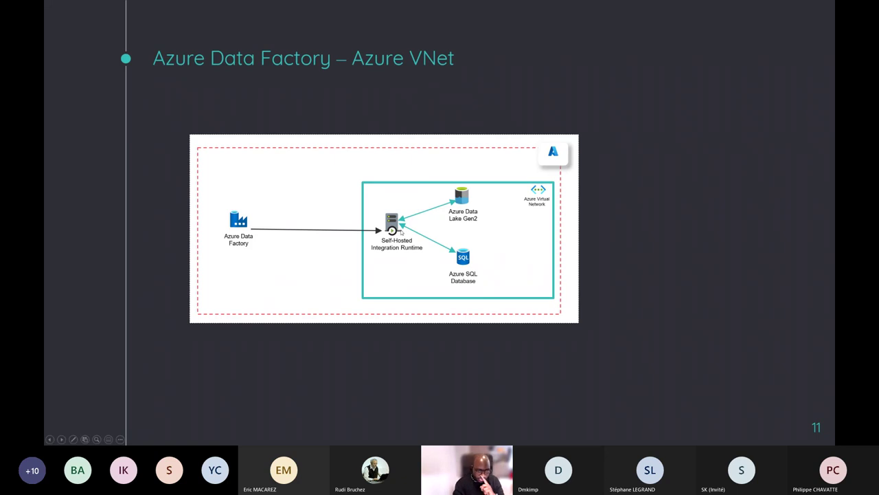
{"action": "key", "text": "Right"}
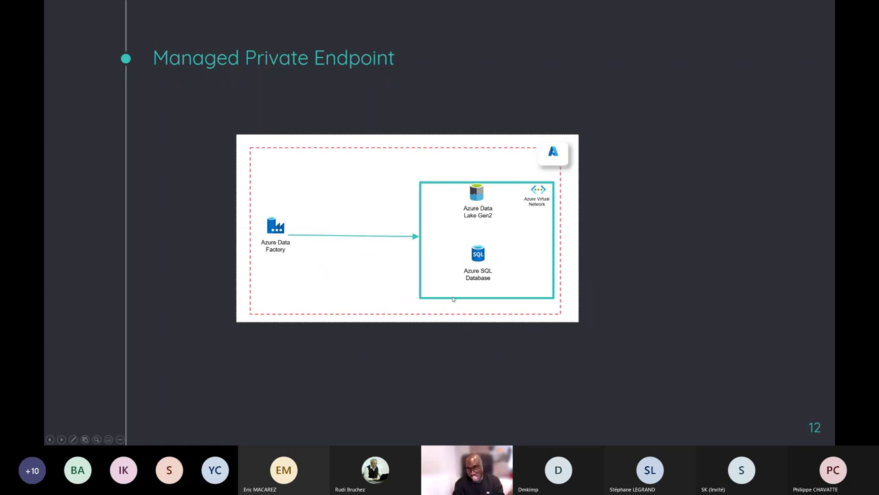
{"action": "key", "text": "Right"}
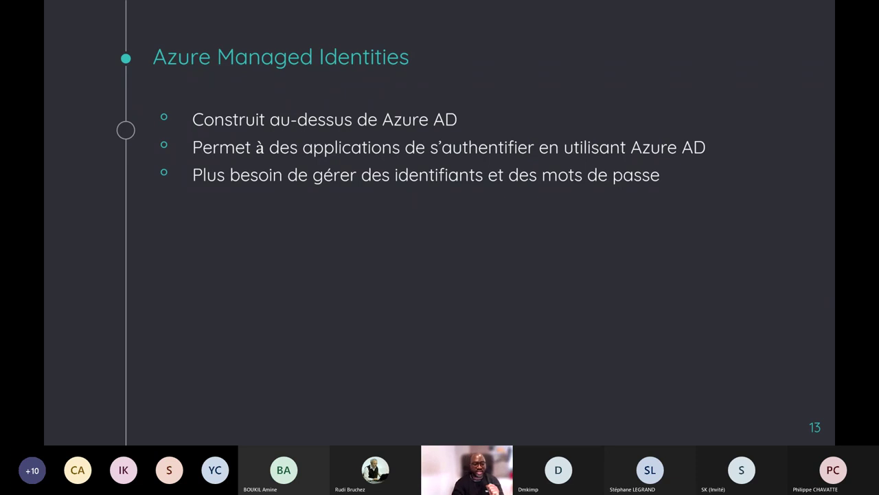
Return to Data Factory Studio and start a new dataset on Azure Data Lake Storage Gen2 with the DelimitedText format
{"action": "left_click", "coordinate": [598, 251]}
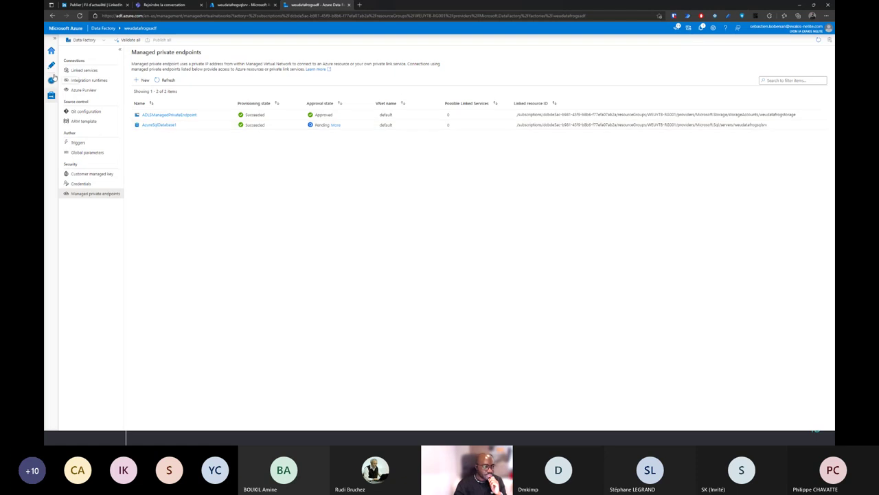
{"action": "left_click", "coordinate": [50, 64]}
{"action": "left_click", "coordinate": [75, 85]}
{"action": "left_click", "coordinate": [141, 86]}
{"action": "left_click", "coordinate": [162, 96]}
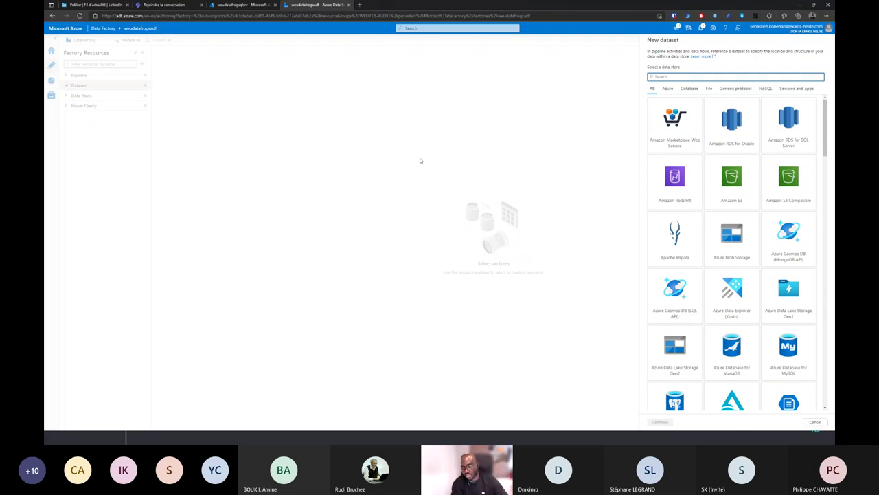
{"action": "left_click", "coordinate": [683, 355]}
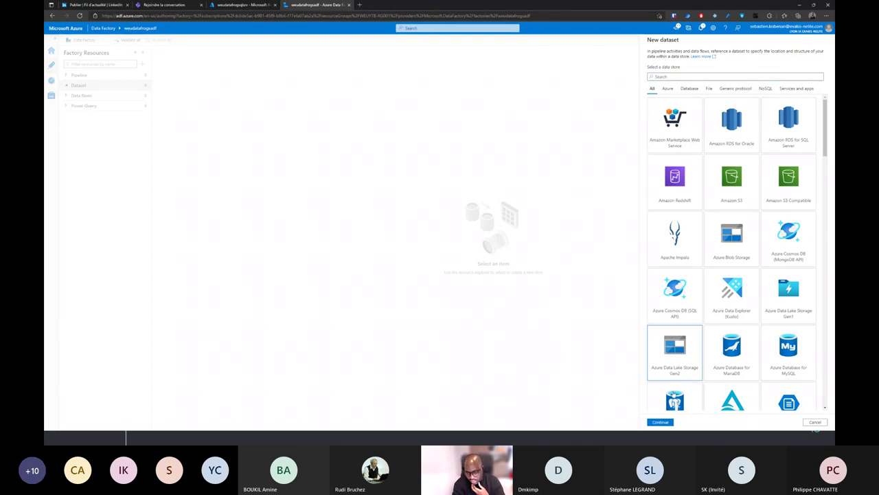
{"action": "left_click", "coordinate": [661, 422]}
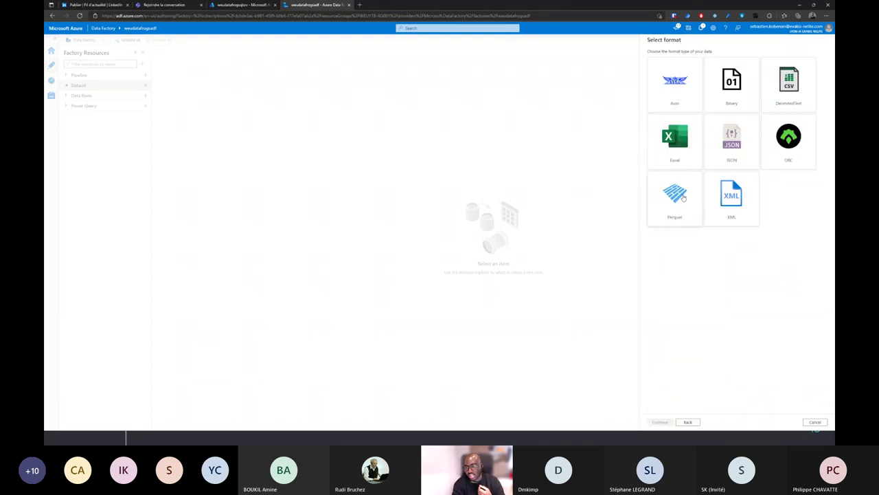
{"action": "left_click", "coordinate": [795, 100]}
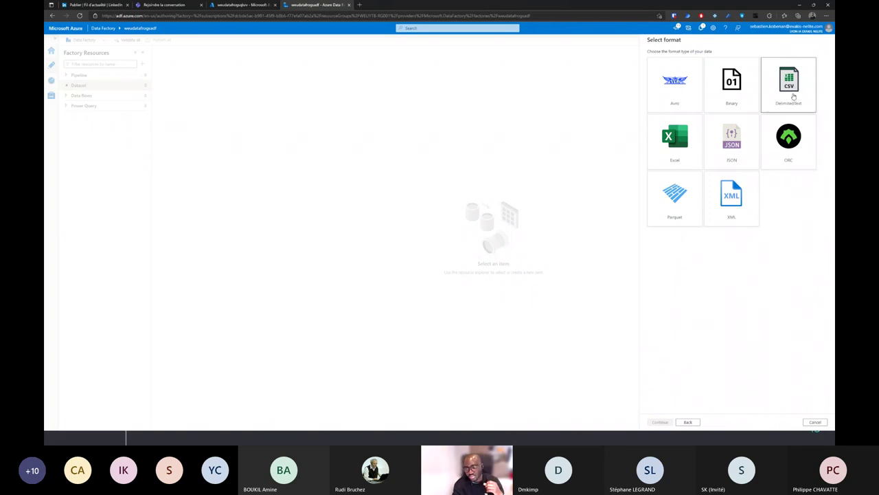
{"action": "left_click", "coordinate": [660, 422]}
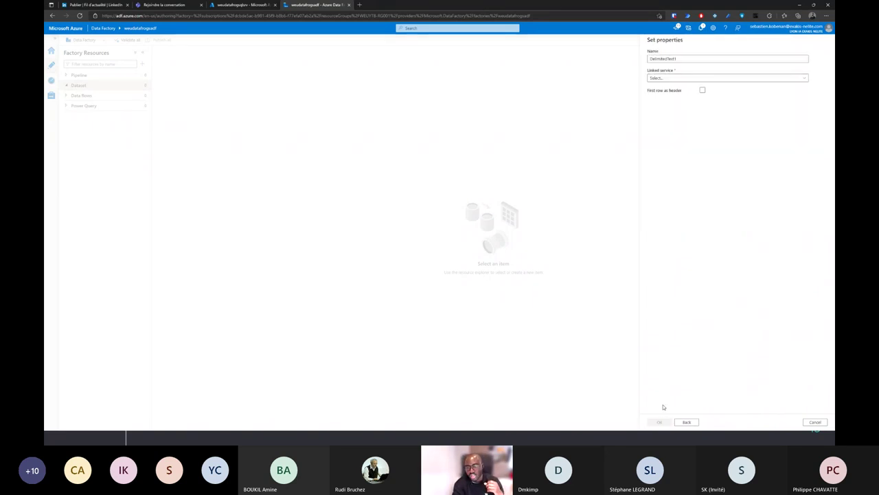
Start a new linked service for the dataset that connects through the VNetIntegrationRuntime (Managed Virtual Network) integration runtime
{"action": "left_click", "coordinate": [678, 78]}
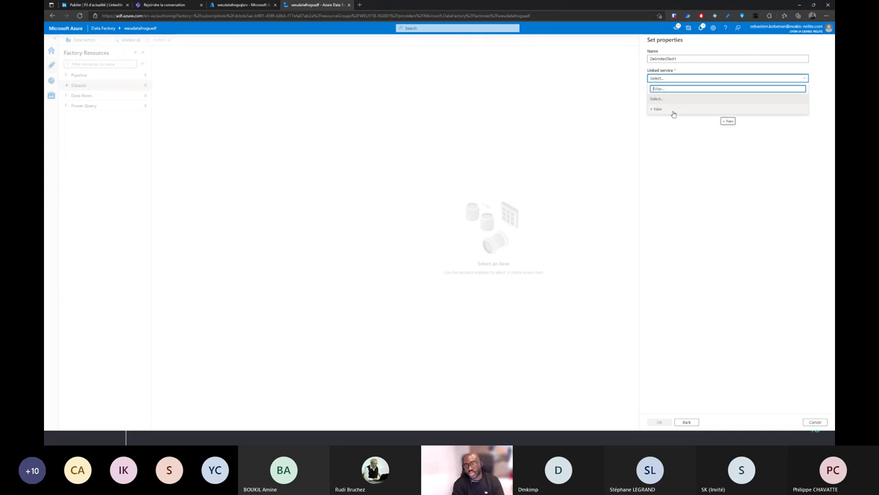
{"action": "left_click", "coordinate": [673, 112]}
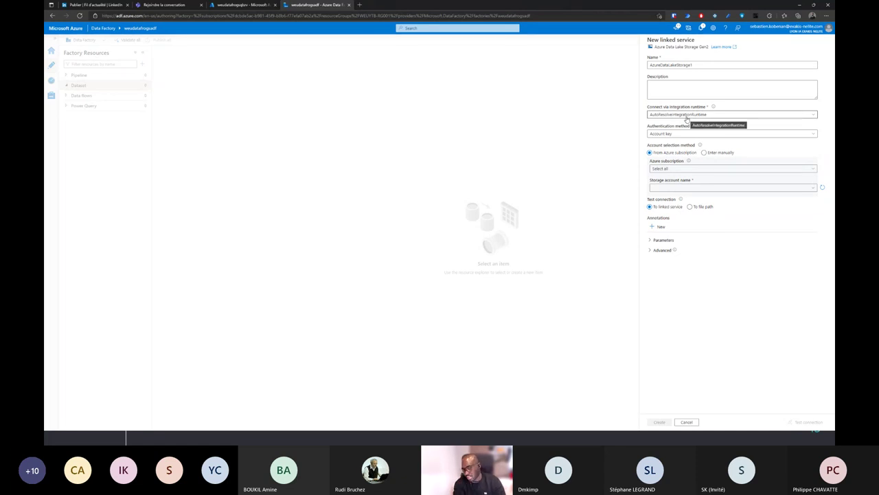
{"action": "left_click", "coordinate": [686, 118]}
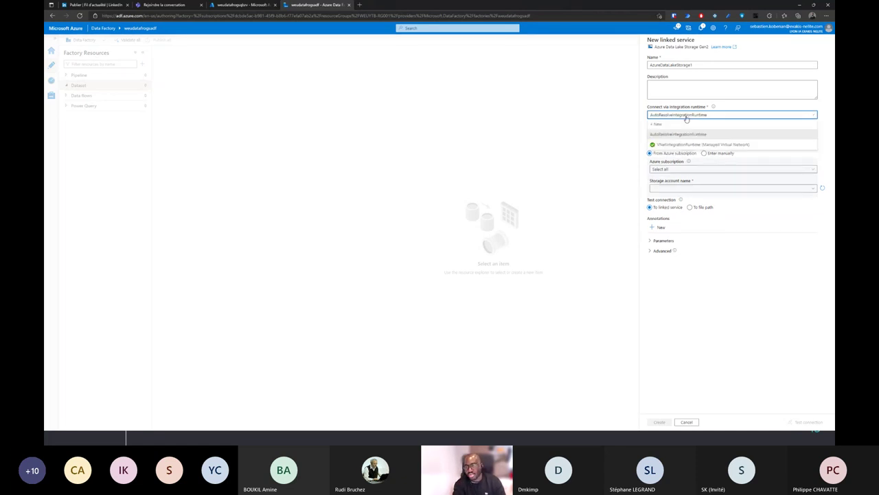
{"action": "left_click", "coordinate": [708, 146]}
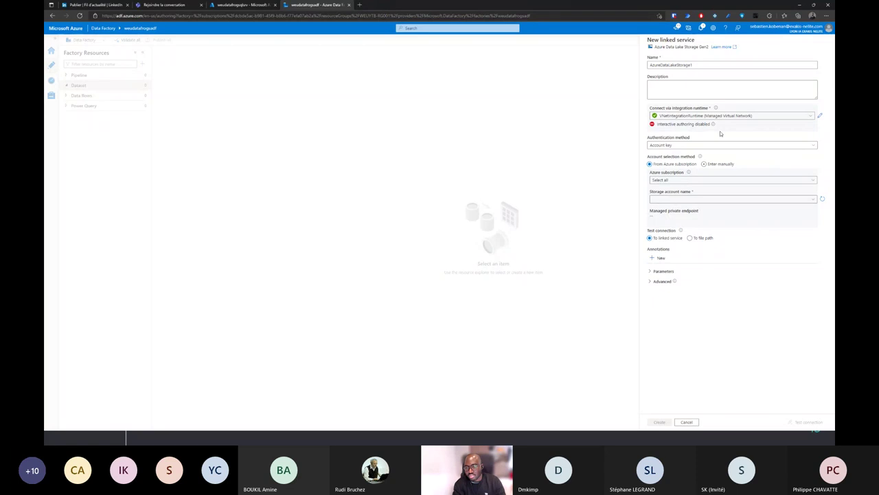
Enable interactive authoring on the VNetIntegrationRuntime integration runtime and apply the change
{"action": "mouse_move", "coordinate": [714, 125]}
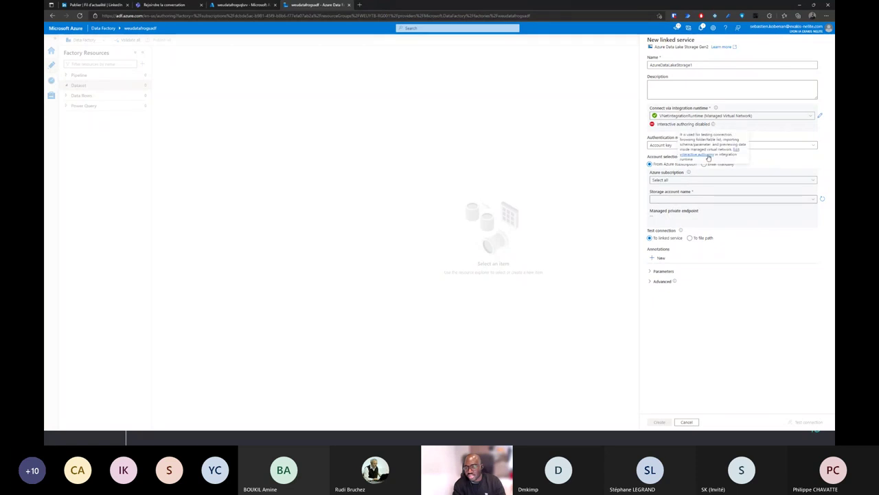
{"action": "left_click", "coordinate": [706, 157]}
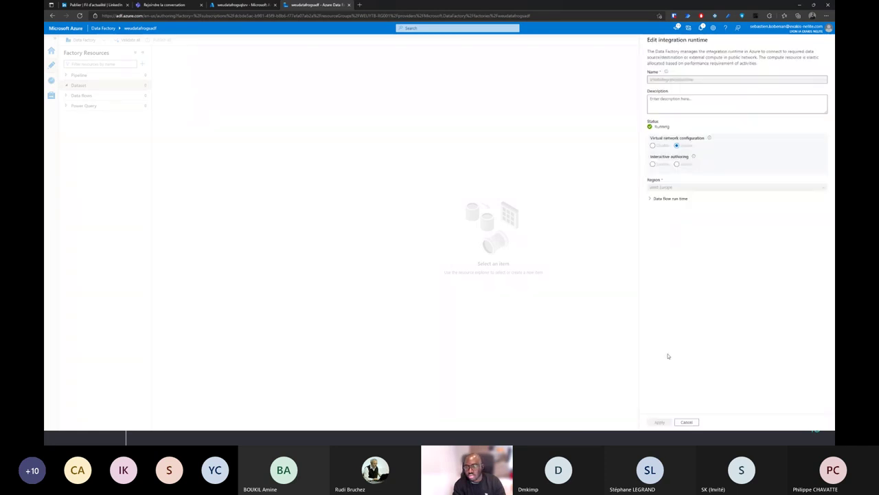
{"action": "left_click", "coordinate": [677, 163]}
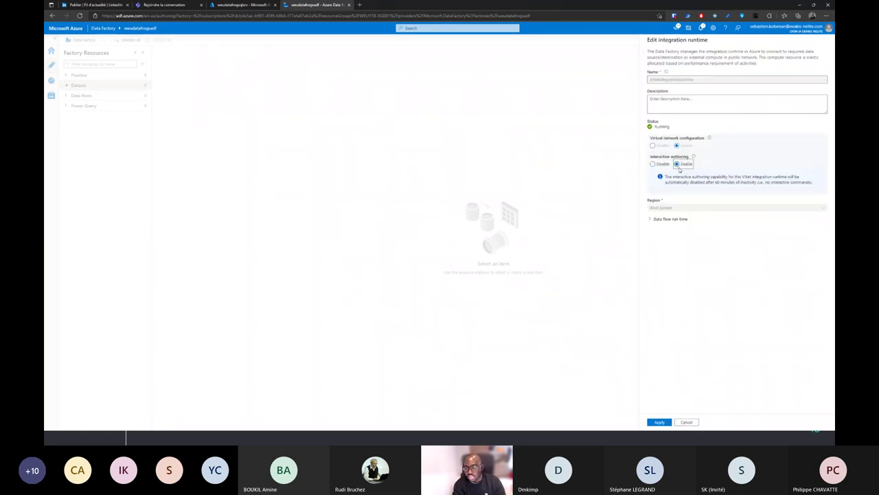
{"action": "left_click", "coordinate": [659, 422]}
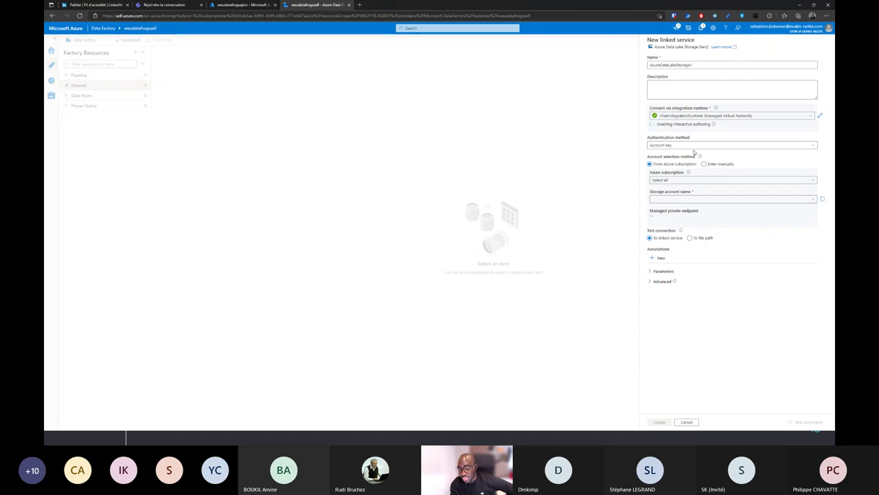
Set the linked service's authentication method to Managed Identity and its Azure subscription to Lyon-IA-ouverte
{"action": "left_click", "coordinate": [696, 147]}
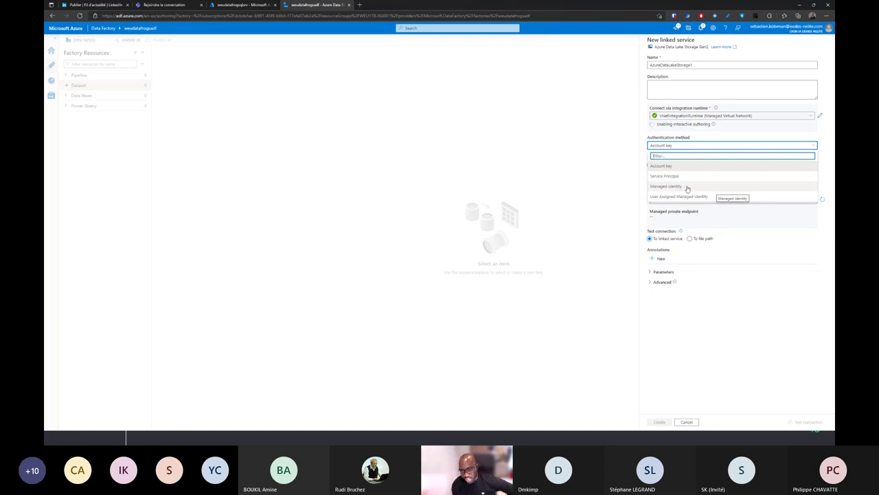
{"action": "left_click", "coordinate": [687, 189]}
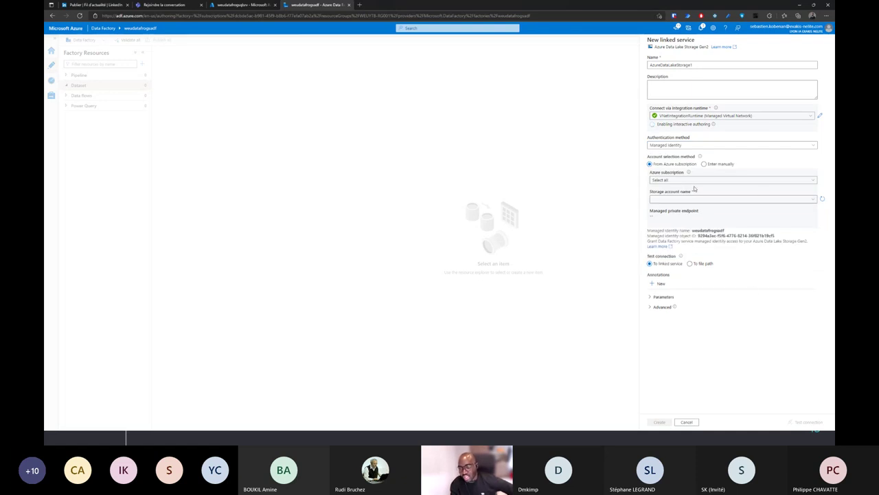
{"action": "left_click", "coordinate": [695, 181]}
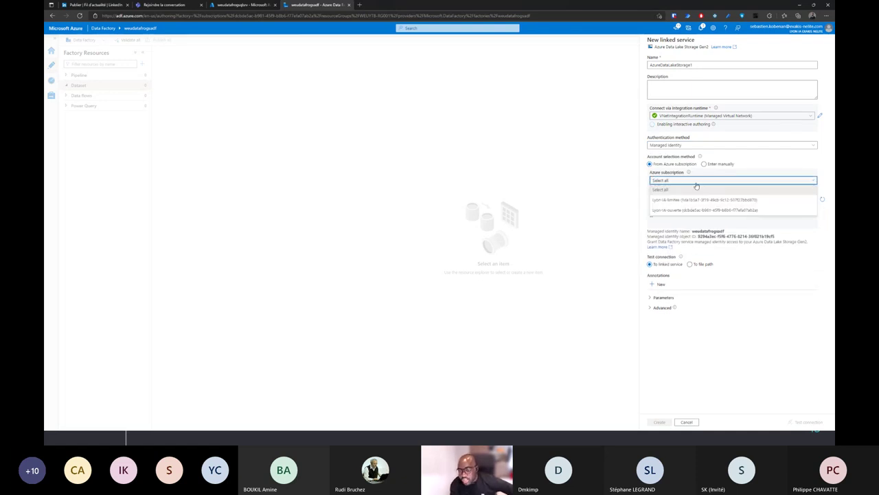
{"action": "left_click", "coordinate": [694, 210]}
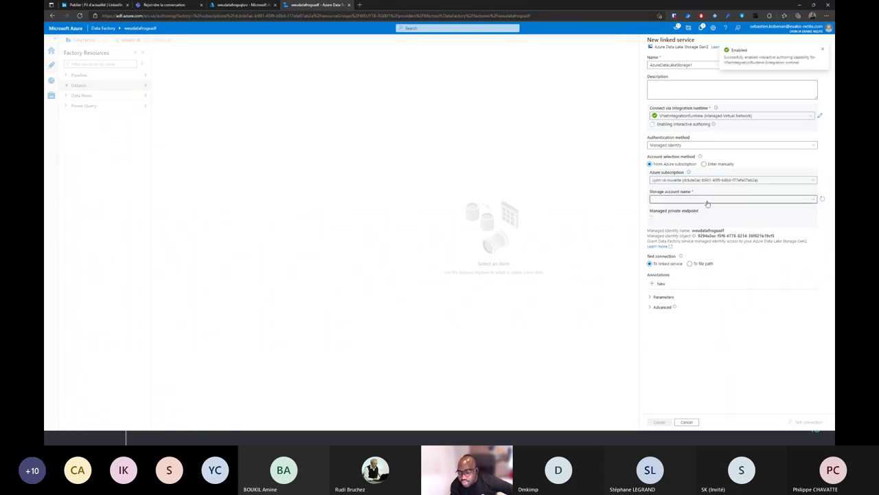
Find and select weudatafrogstorage as the storage account for the linked service
{"action": "left_click", "coordinate": [710, 200]}
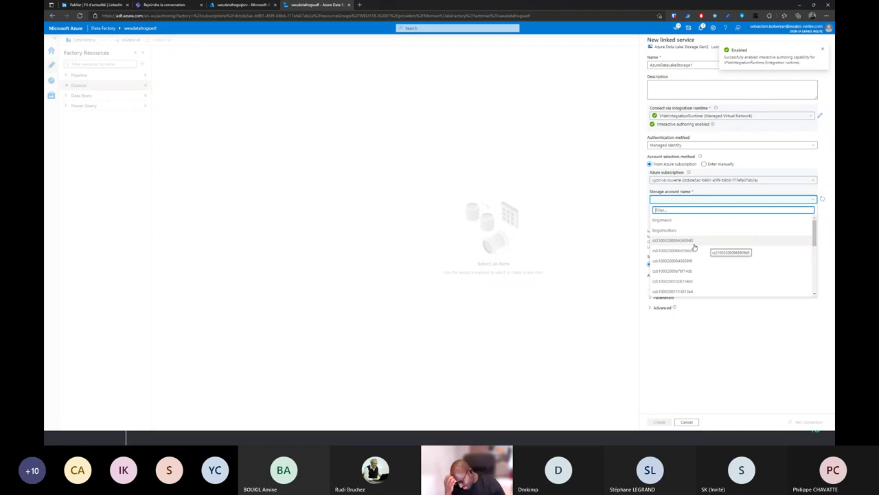
{"action": "type", "text": "dl"}
{"action": "key", "text": "BackSpace"}
{"action": "type", "text": "a"}
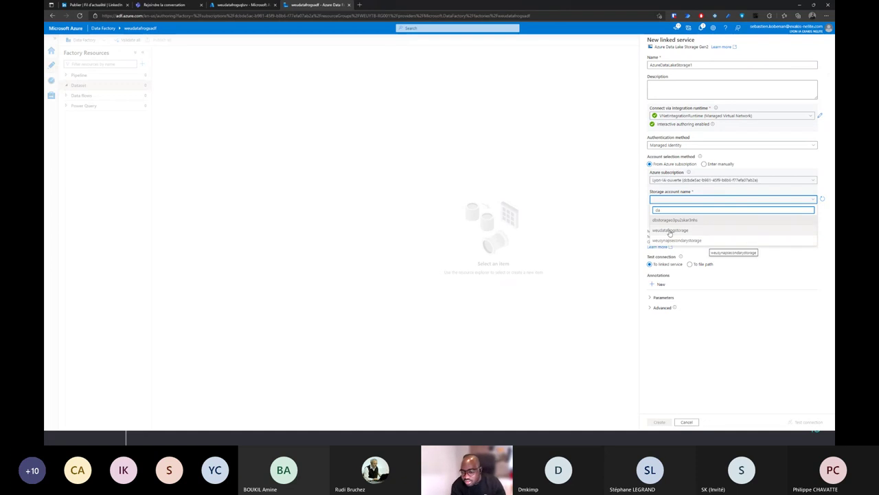
{"action": "left_click", "coordinate": [684, 230]}
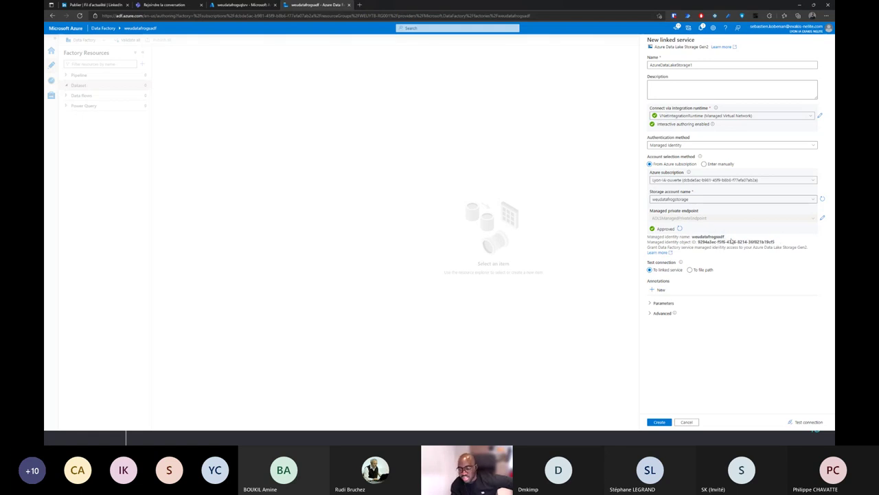
{"action": "left_click", "coordinate": [728, 237]}
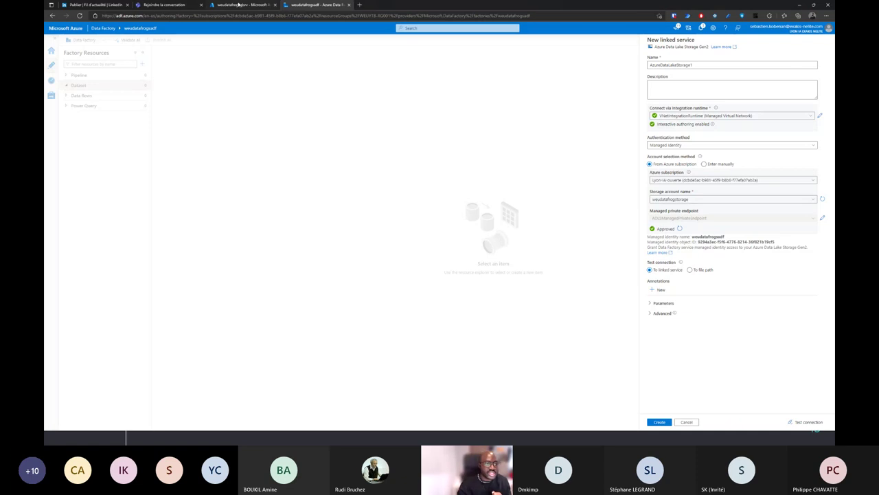
In the Azure portal, go through the WEUYTB-RG001 resource group to the access control (IAM) settings of the weudatafrogstorage account
{"action": "key", "text": "ctrl+shift+Tab"}
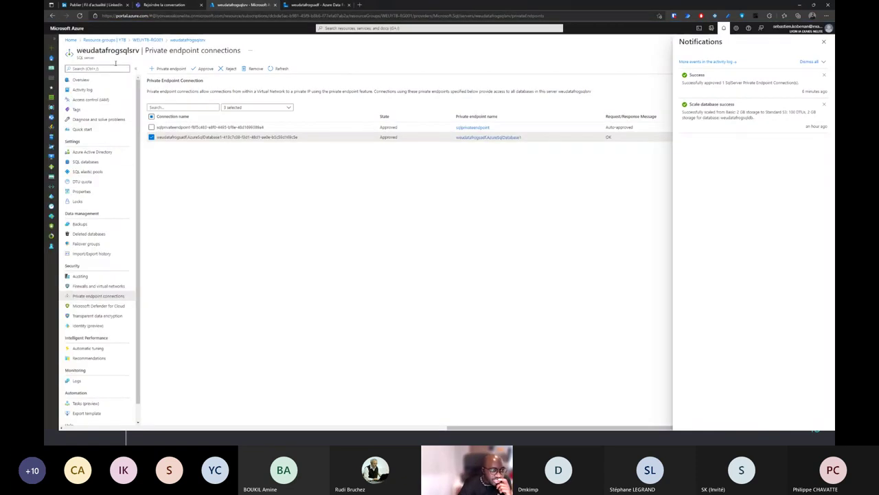
{"action": "left_click", "coordinate": [182, 40]}
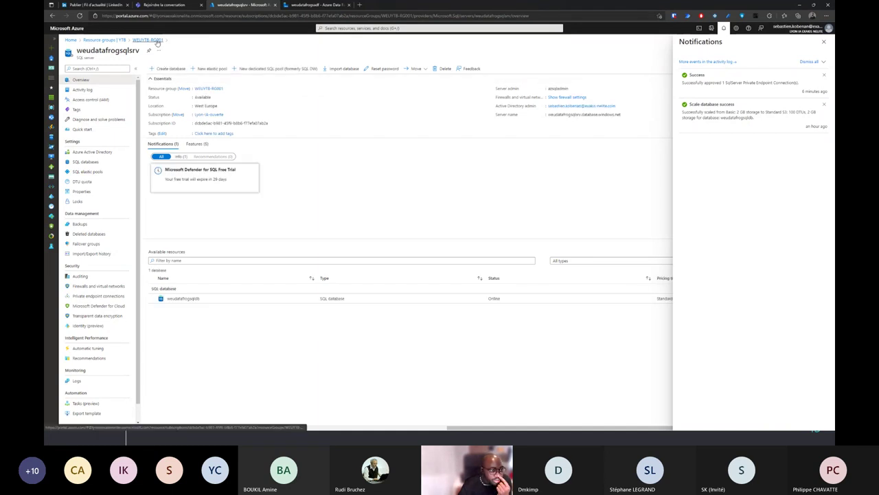
{"action": "left_click", "coordinate": [148, 40]}
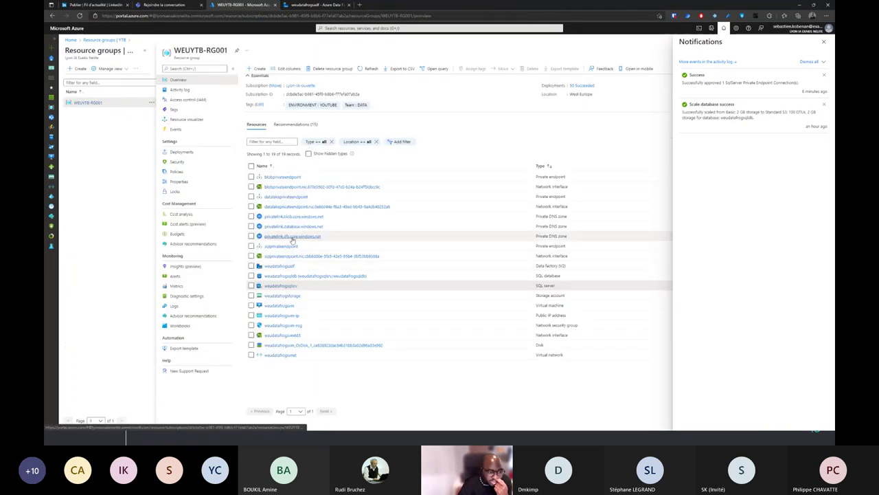
{"action": "left_click", "coordinate": [283, 299]}
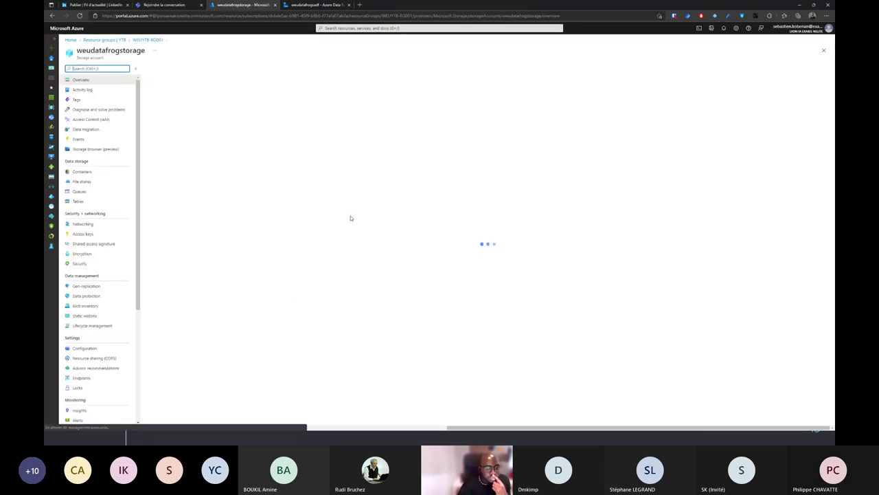
{"action": "left_click", "coordinate": [82, 172]}
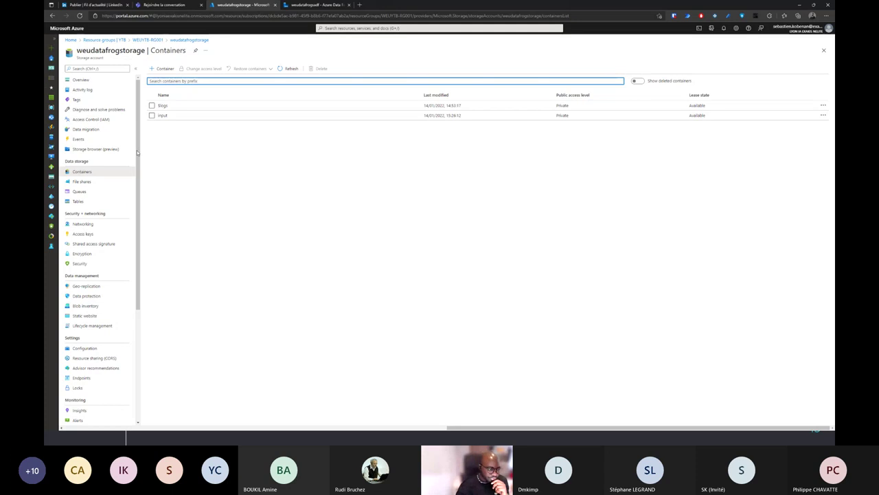
{"action": "left_click", "coordinate": [99, 121]}
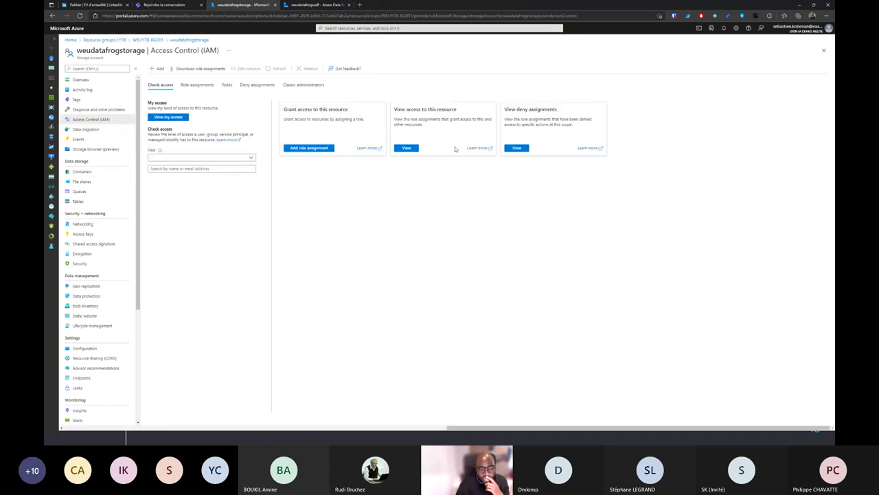
Start a role assignment on the weudatafrogstorage account with the Storage Blob Data Contributor role
{"action": "left_click", "coordinate": [328, 150]}
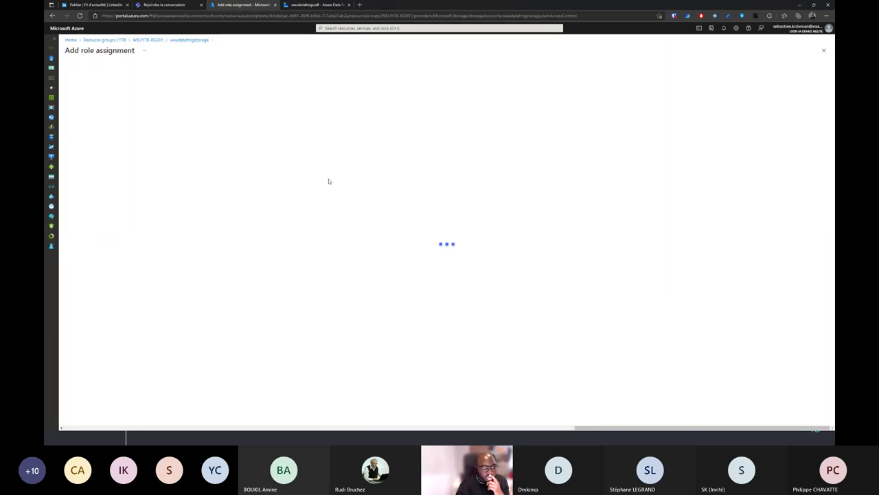
{"action": "left_click", "coordinate": [143, 124]}
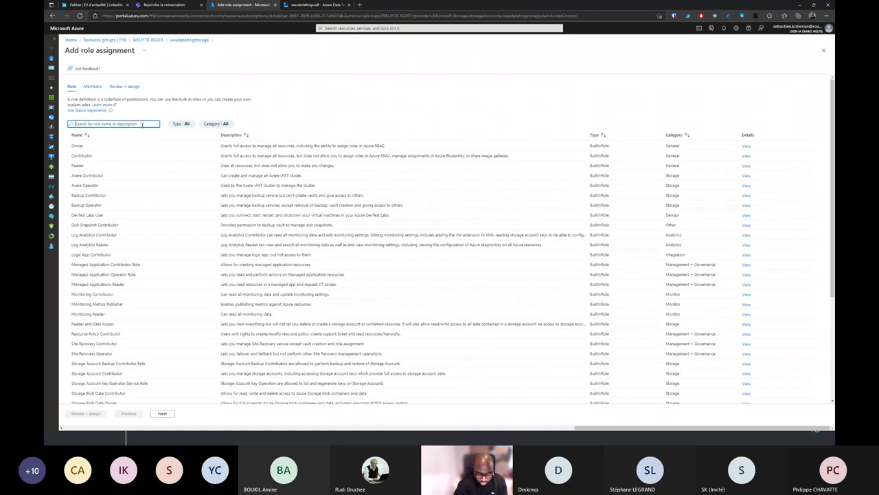
{"action": "type", "text": "blob"}
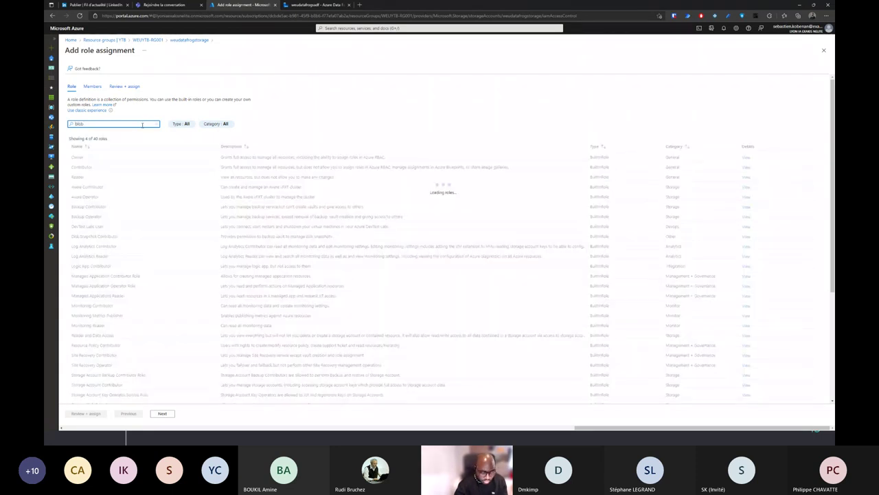
{"action": "type", "text": " da"}
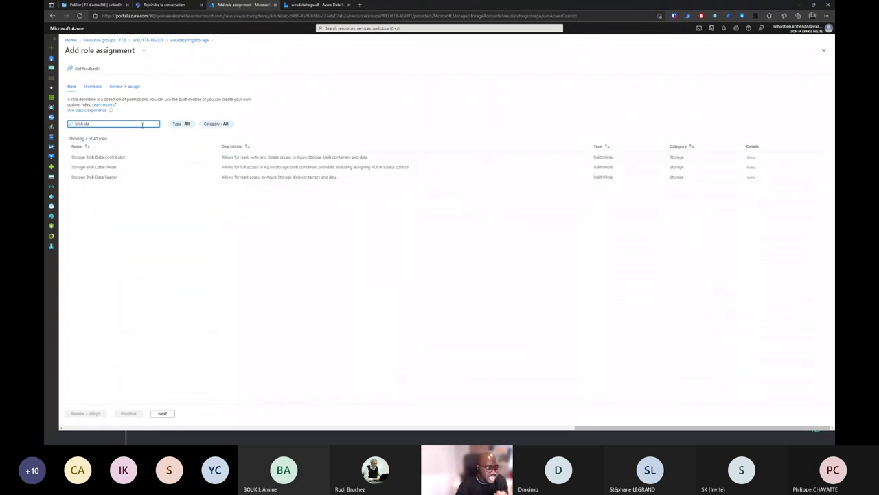
{"action": "left_click", "coordinate": [125, 156]}
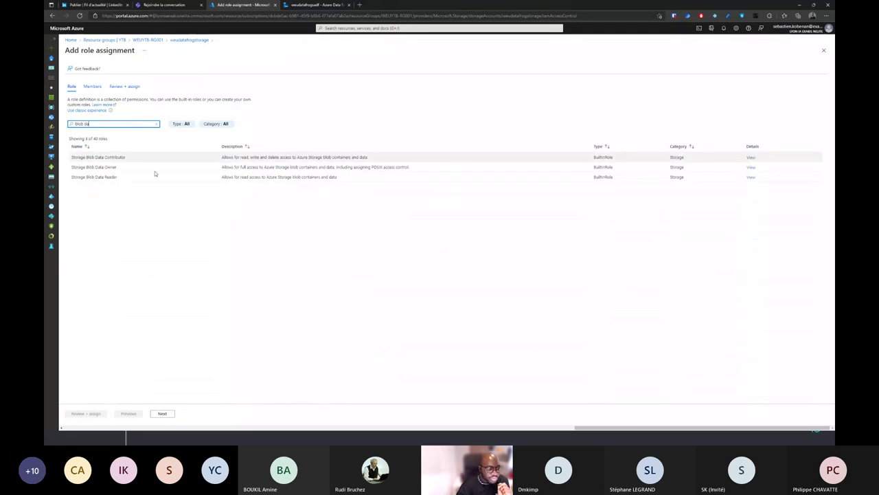
{"action": "left_click", "coordinate": [162, 413]}
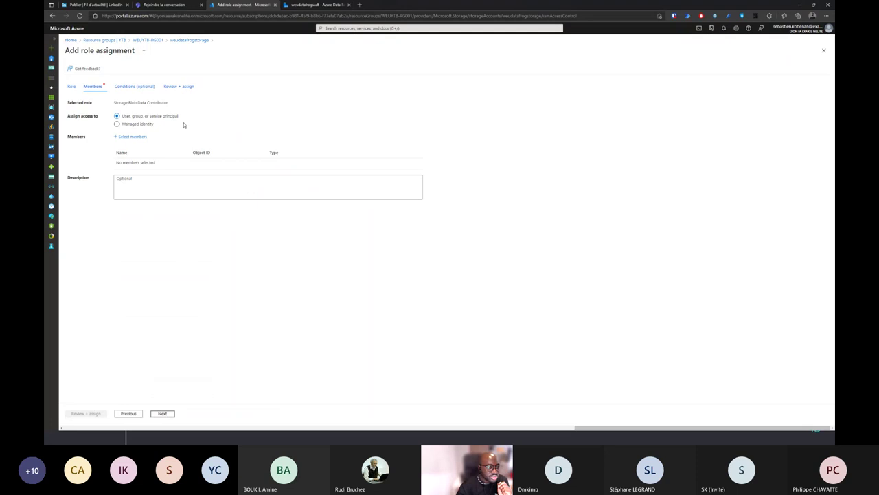
Assign access to a managed identity and add the Data Factory (V2) identity weudatafrogsadf as the member
{"action": "left_click", "coordinate": [118, 125]}
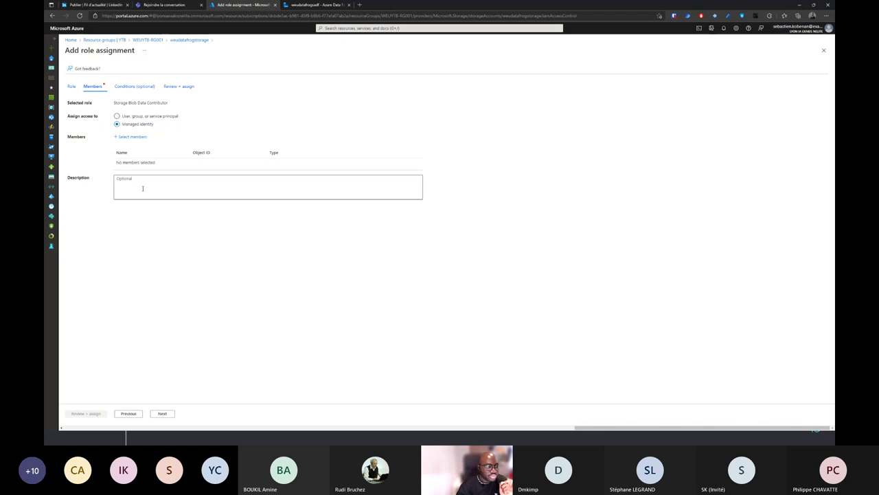
{"action": "left_click", "coordinate": [133, 137]}
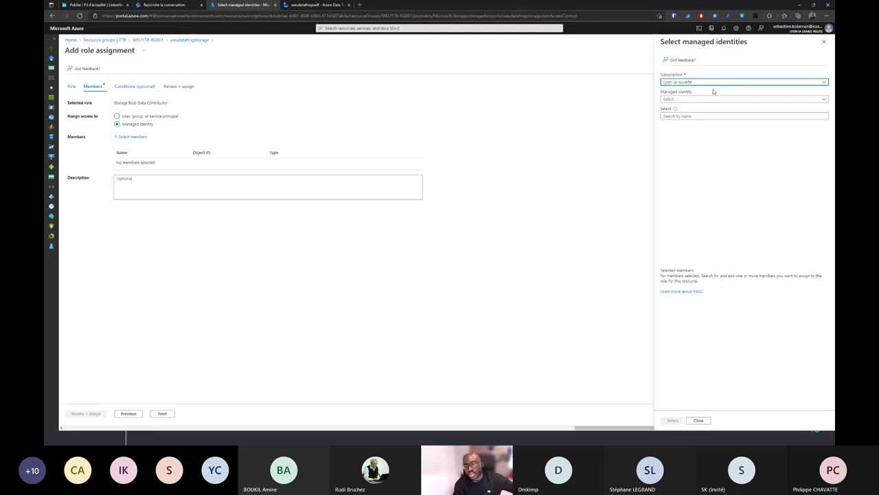
{"action": "left_click", "coordinate": [701, 100]}
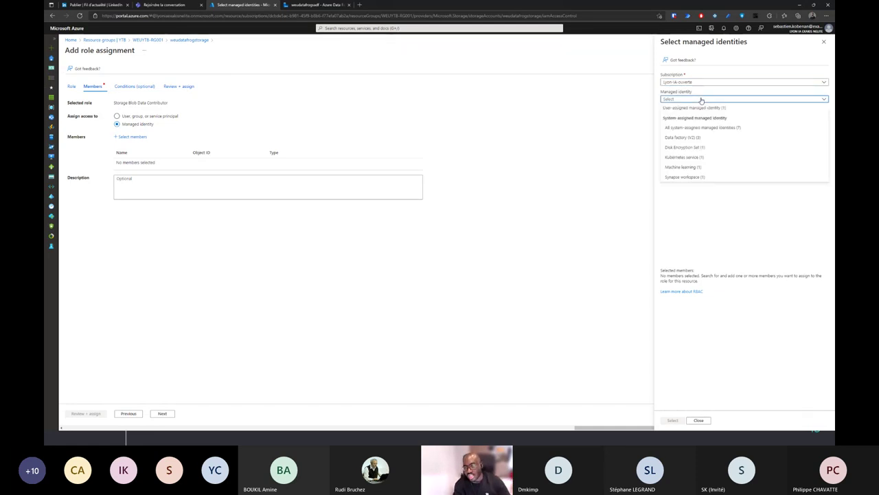
{"action": "left_click", "coordinate": [687, 137]}
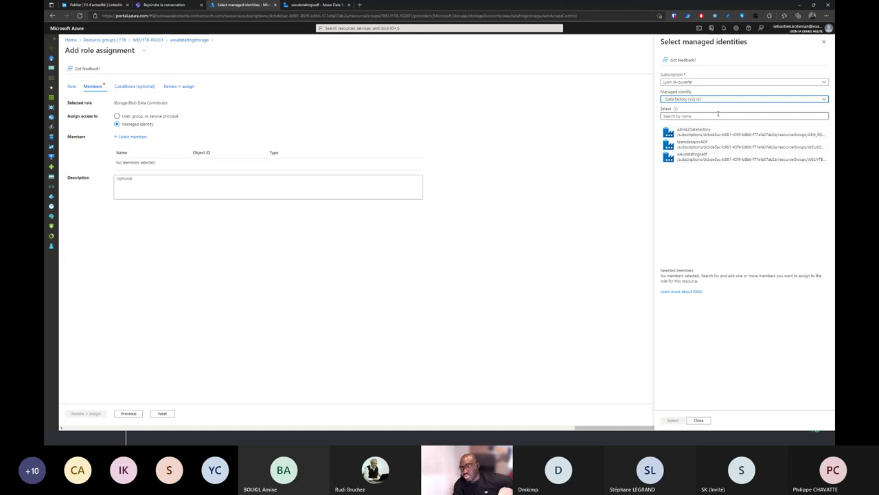
{"action": "left_click", "coordinate": [721, 158]}
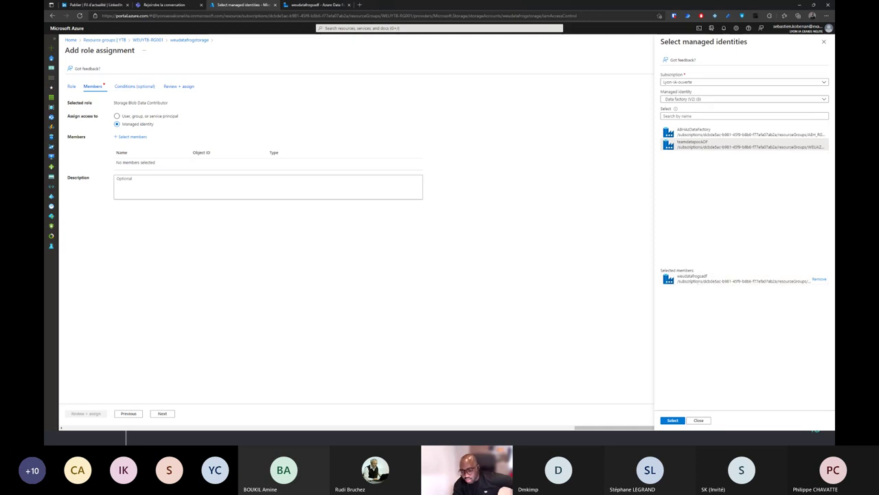
{"action": "left_click", "coordinate": [672, 421]}
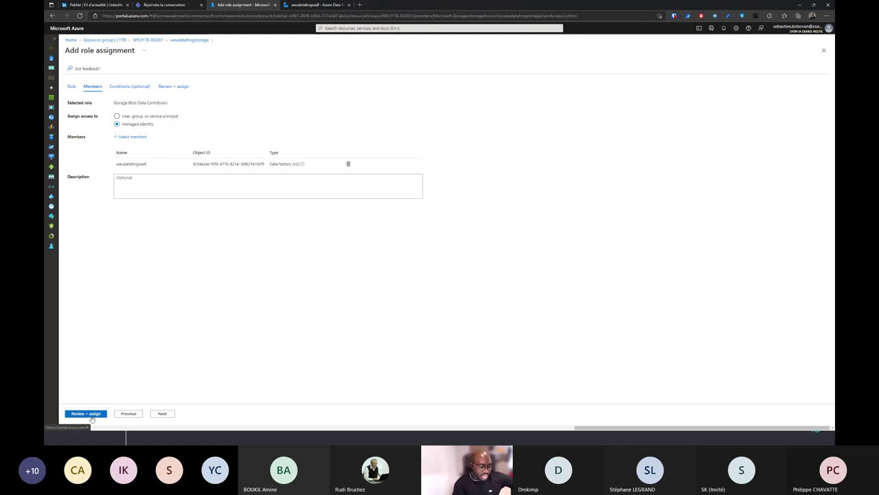
Continue without adding a condition, then review and assign the role
{"action": "left_click", "coordinate": [161, 414]}
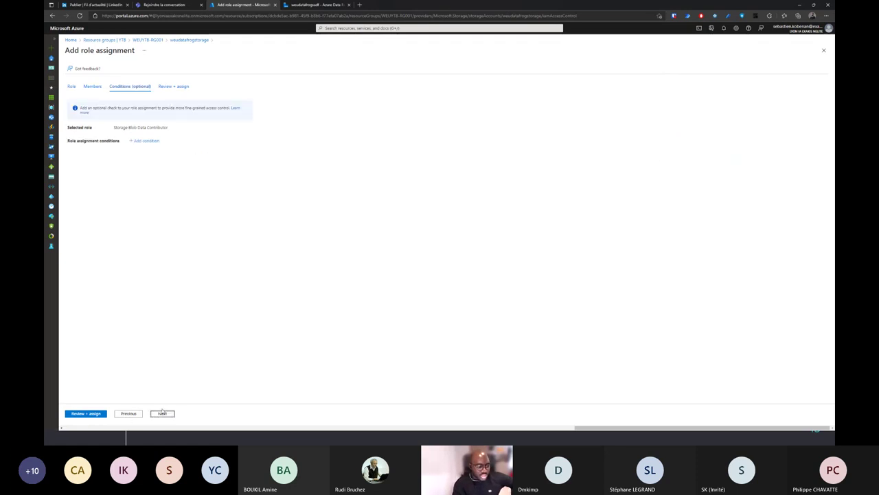
{"action": "left_click", "coordinate": [162, 413]}
{"action": "left_click", "coordinate": [84, 414]}
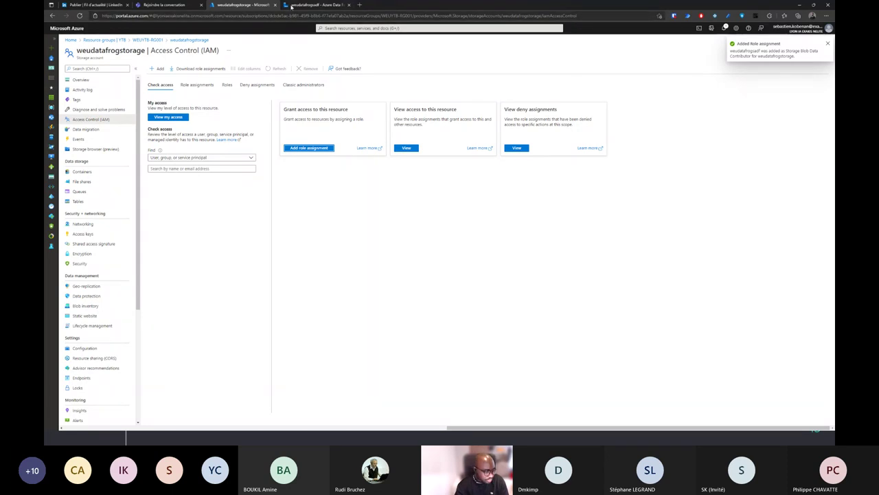
Back in Azure Data Factory, test the linked service's connection and examine the error details
{"action": "left_click", "coordinate": [311, 5]}
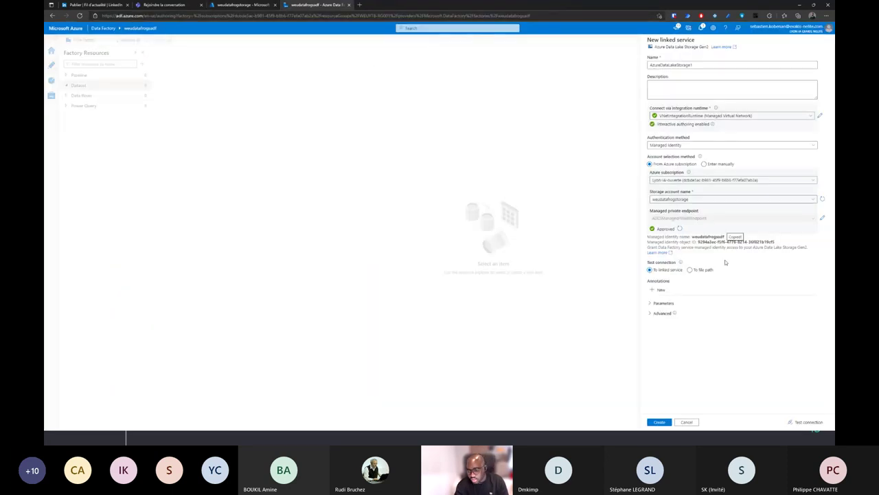
{"action": "left_click", "coordinate": [808, 422]}
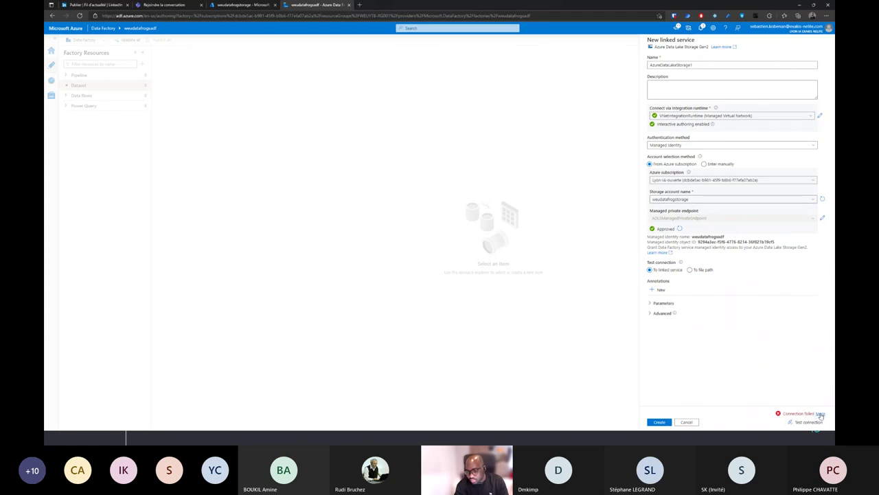
{"action": "left_click", "coordinate": [820, 413]}
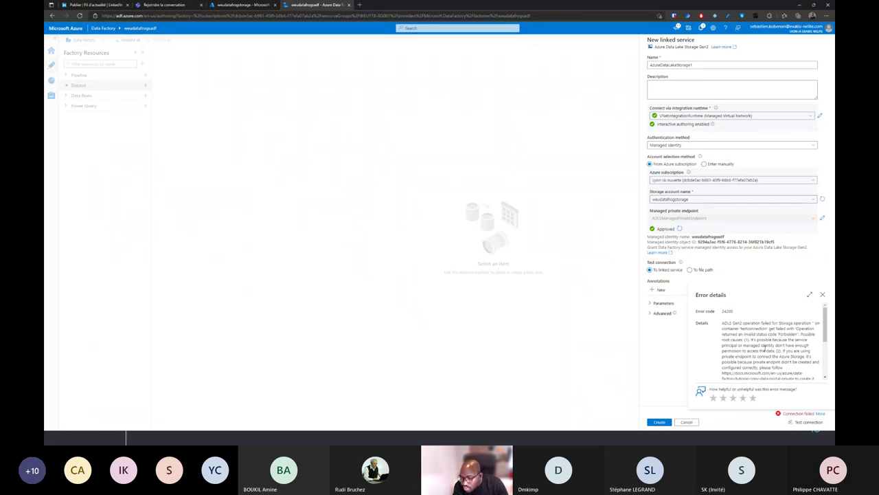
{"action": "left_click", "coordinate": [823, 294]}
Discard the unsaved linked service and start a new Azure Data Lake Storage Gen2 linked service for the dataset
{"action": "left_click", "coordinate": [687, 422]}
{"action": "left_click", "coordinate": [415, 246]}
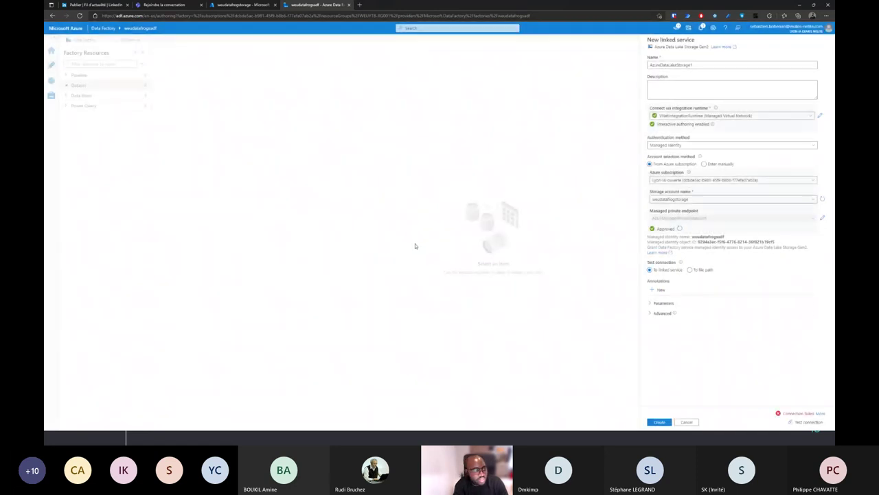
{"action": "left_click", "coordinate": [679, 80]}
{"action": "left_click", "coordinate": [662, 107]}
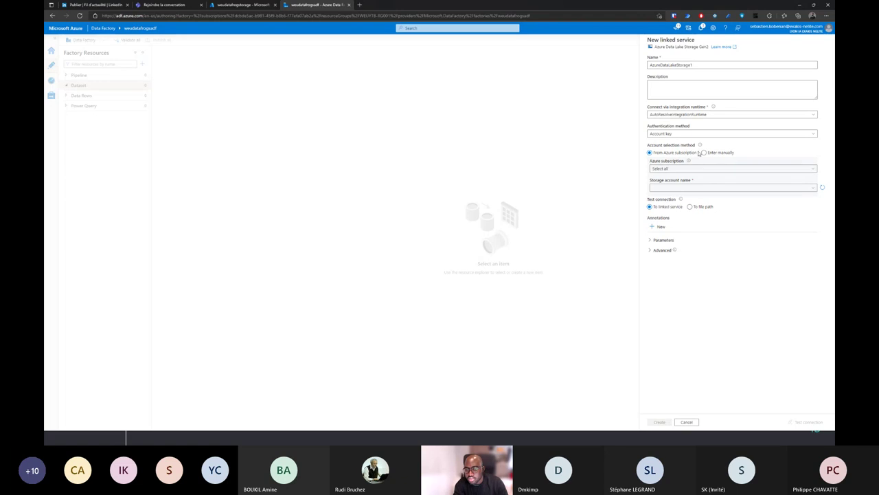
Set the linked service's Azure subscription to Lyon-IA-ouverte and its storage account to weudatafrogstorage
{"action": "left_click", "coordinate": [686, 170]}
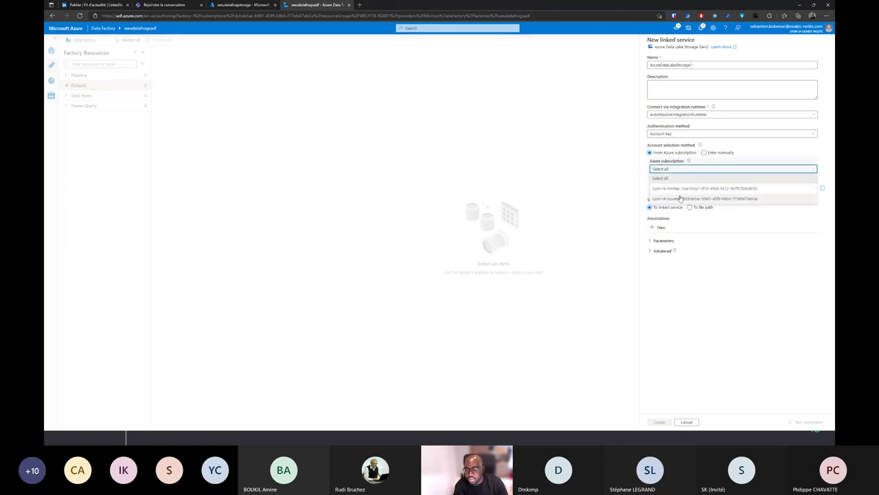
{"action": "left_click", "coordinate": [680, 198]}
{"action": "left_click", "coordinate": [681, 190]}
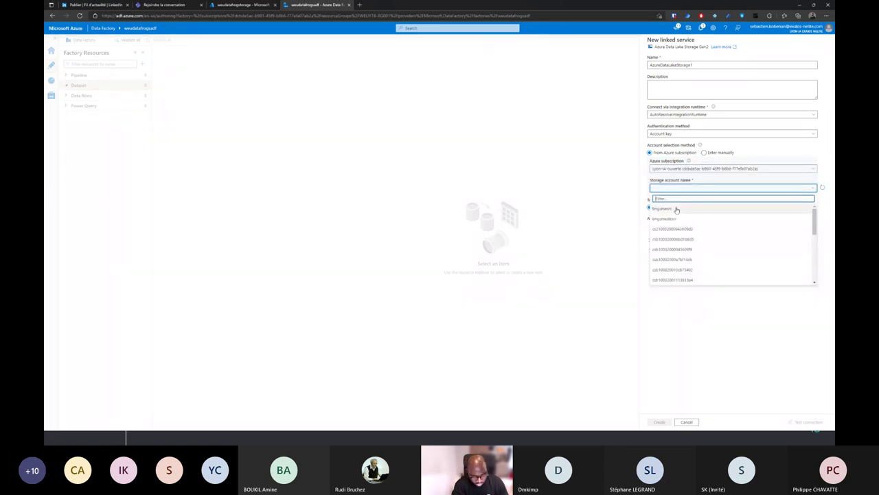
{"action": "type", "text": "weu"}
{"action": "key", "text": "BackSpace"}
{"action": "key", "text": "BackSpace"}
{"action": "key", "text": "BackSpace"}
{"action": "type", "text": "stea"}
{"action": "key", "text": "BackSpace"}
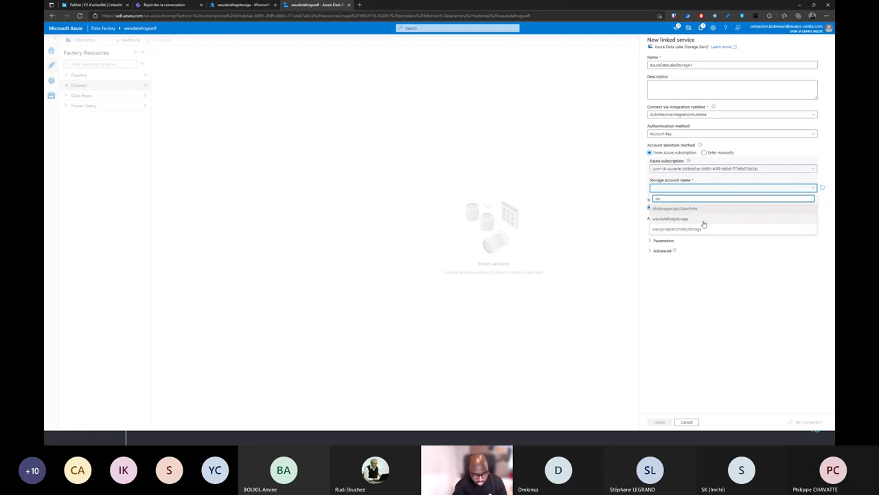
{"action": "type", "text": "ora"}
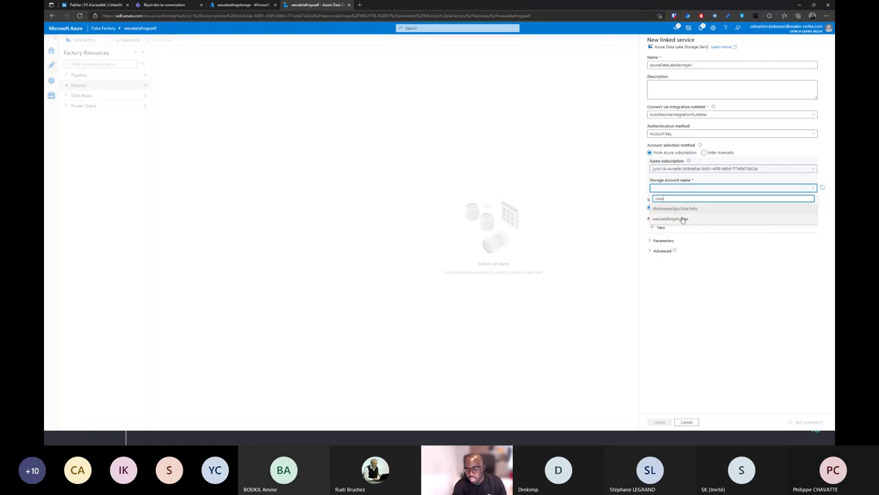
{"action": "left_click", "coordinate": [682, 218]}
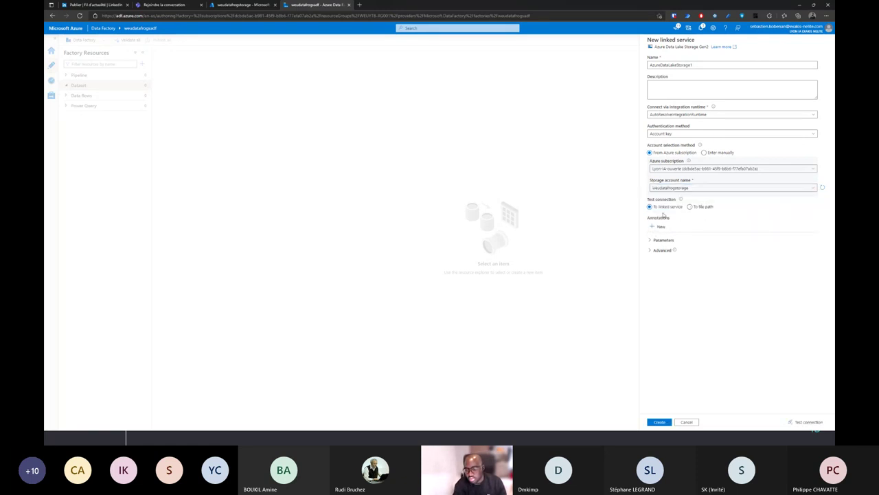
Connect the linked service via VNetIntegrationRuntime and set its authentication method to Managed Identity
{"action": "left_click", "coordinate": [704, 115]}
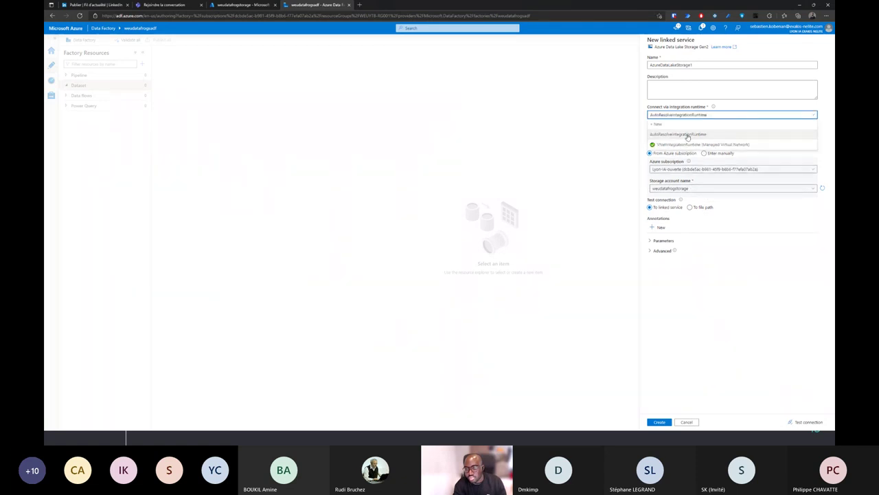
{"action": "left_click", "coordinate": [688, 145]}
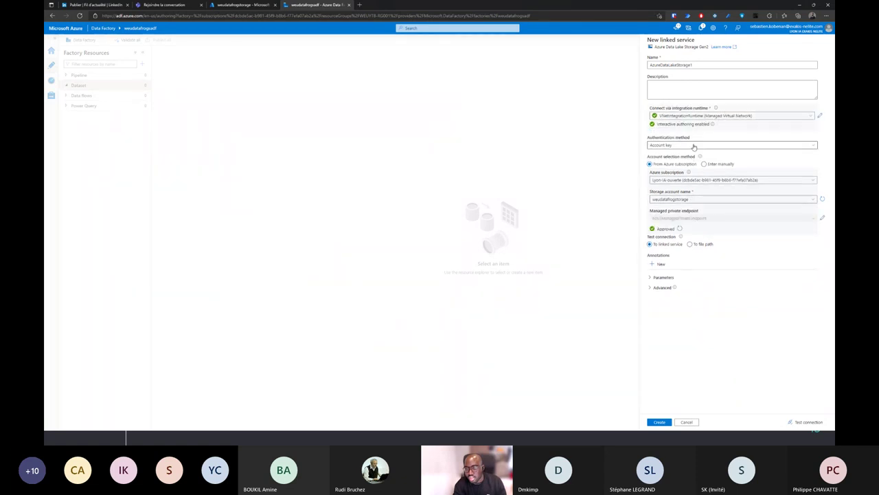
{"action": "left_click", "coordinate": [694, 144]}
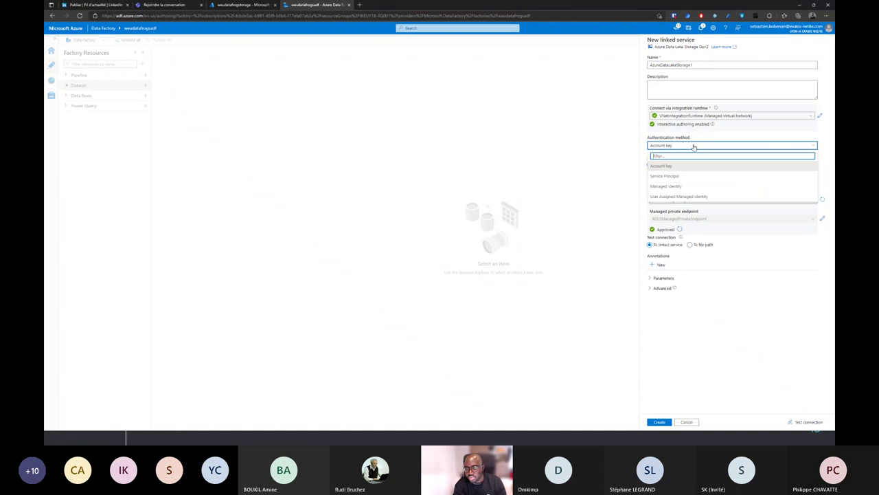
{"action": "left_click", "coordinate": [682, 186]}
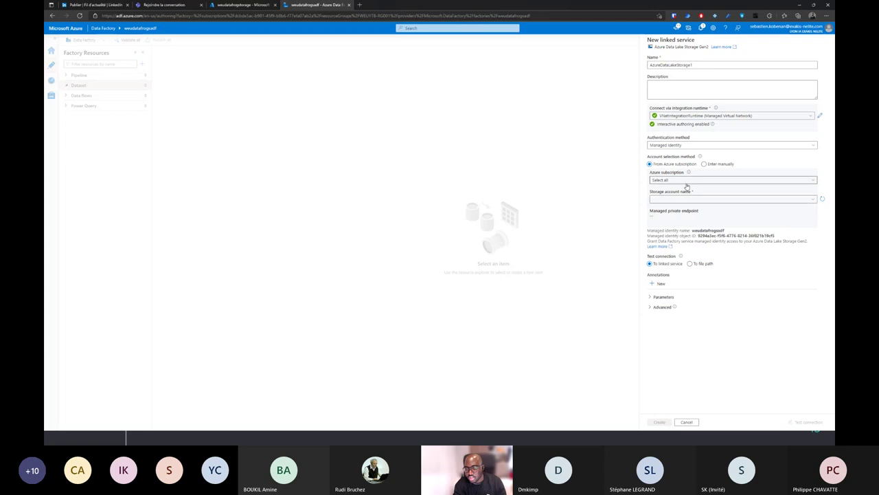
Choose weudatafrogstorage as the storage account, and create the linked service after testing its connection
{"action": "left_click", "coordinate": [683, 200]}
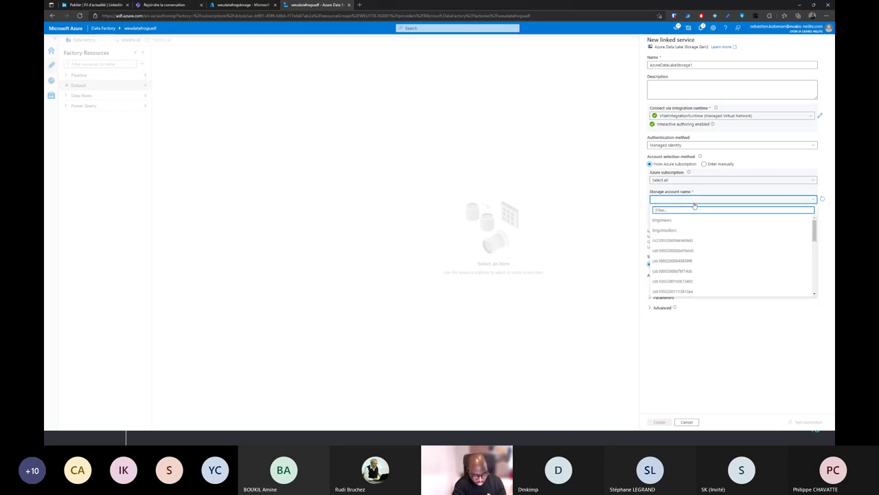
{"action": "type", "text": "weu"}
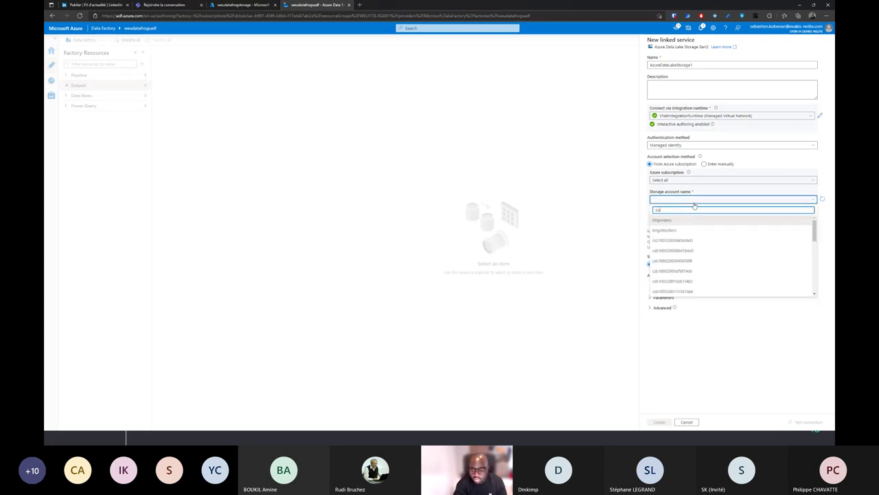
{"action": "left_click", "coordinate": [675, 229]}
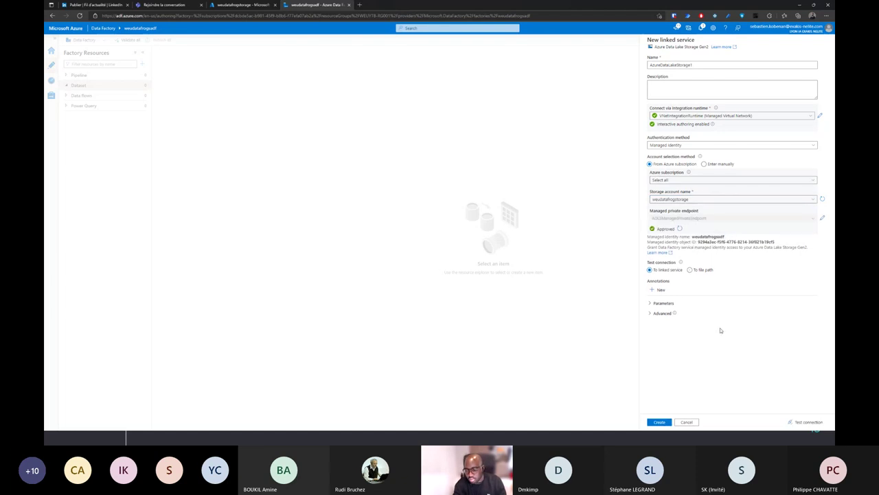
{"action": "left_click", "coordinate": [807, 422]}
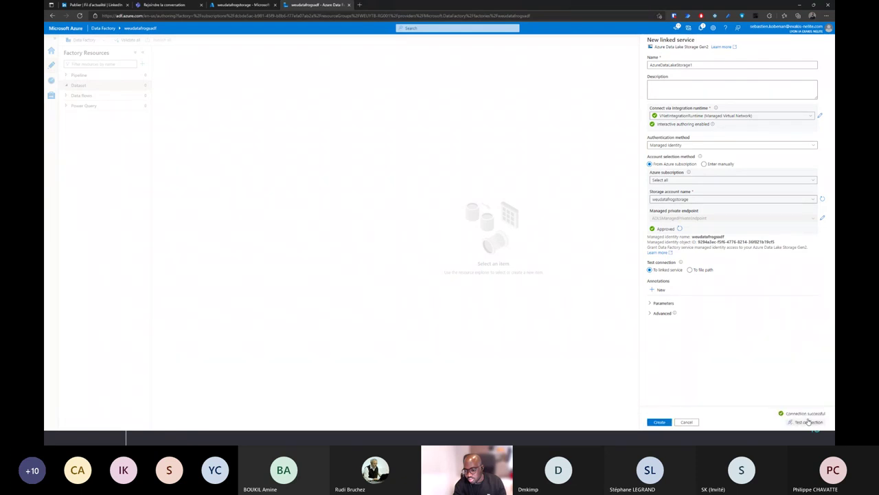
{"action": "left_click", "coordinate": [660, 422]}
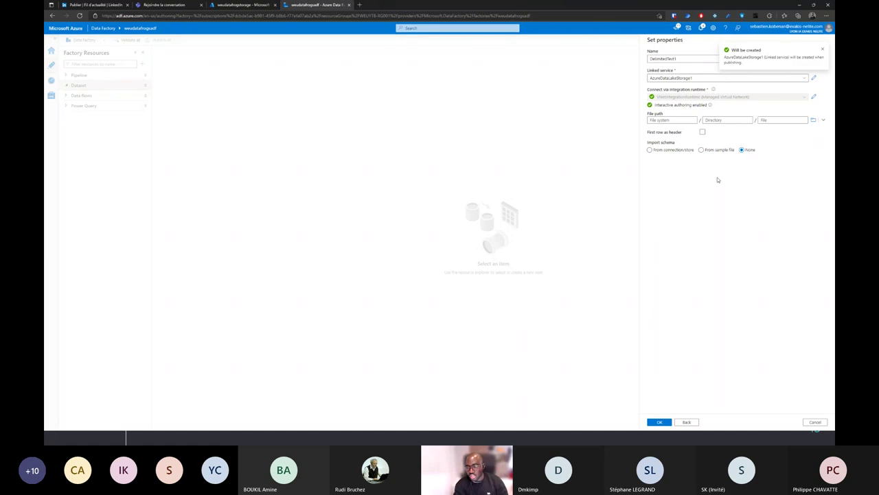
Set the dataset's file path to bestsellers with categories.csv in the input file system and create the dataset
{"action": "left_click", "coordinate": [824, 120]}
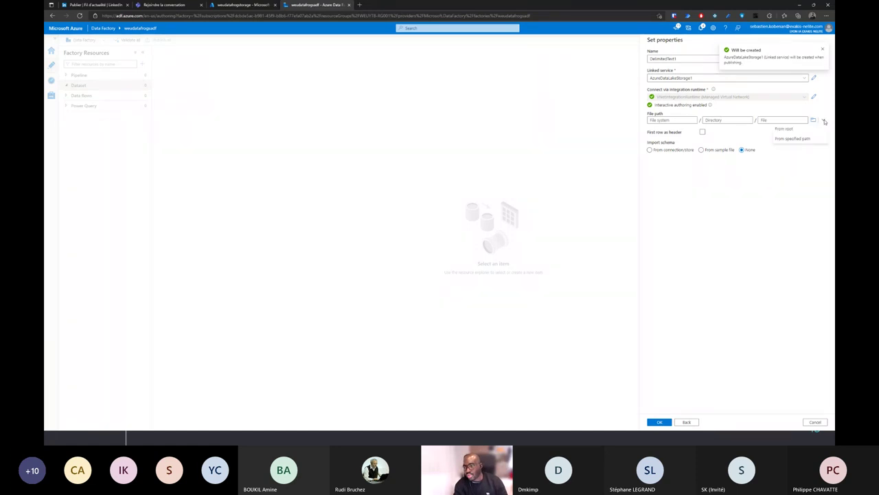
{"action": "left_click", "coordinate": [814, 129]}
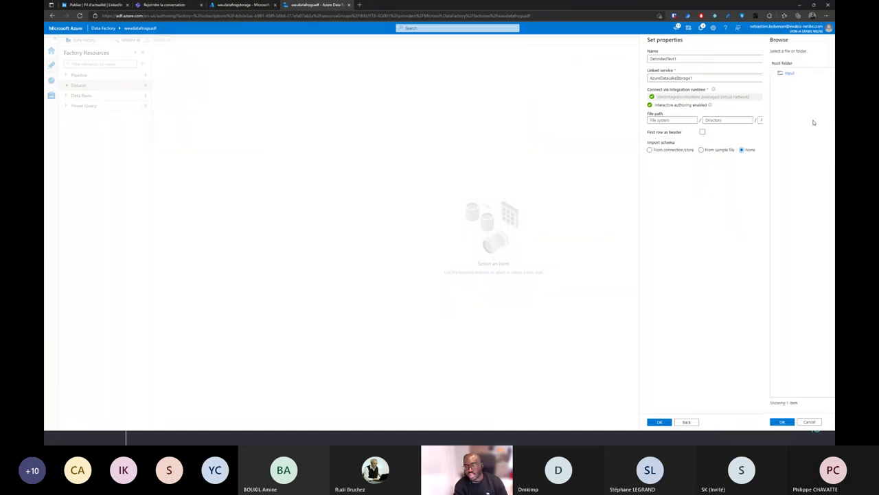
{"action": "left_click", "coordinate": [665, 75]}
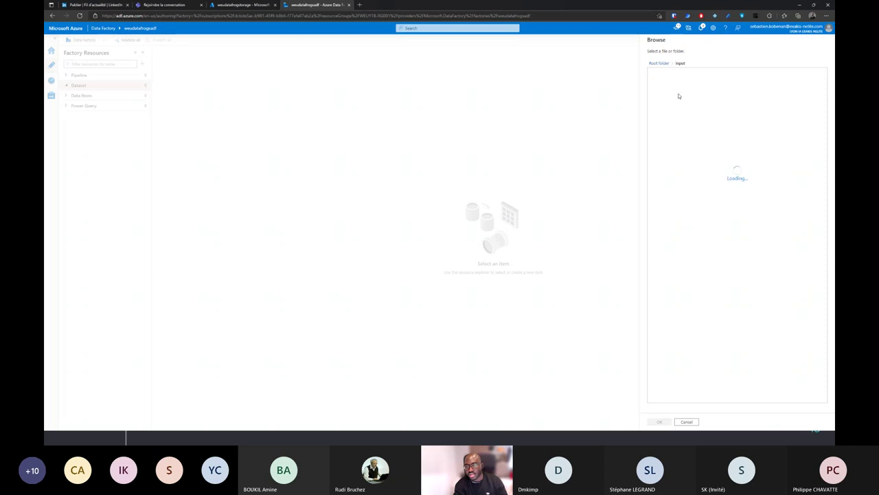
{"action": "left_click", "coordinate": [689, 76]}
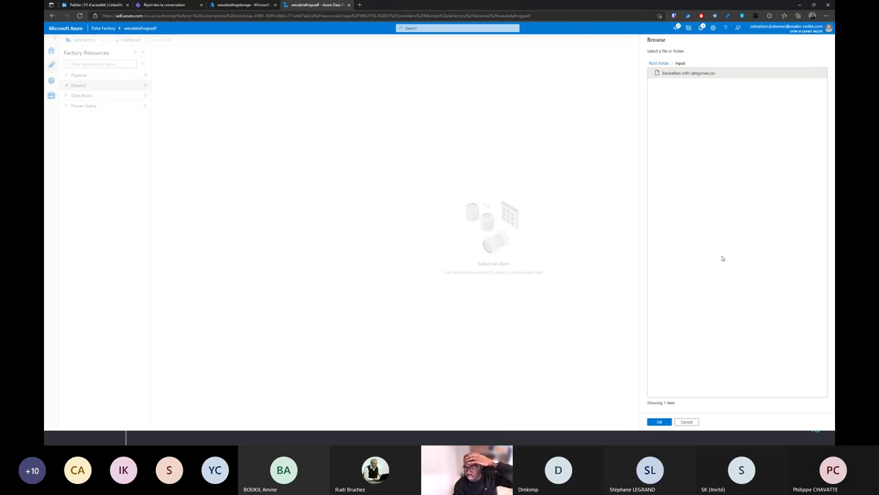
{"action": "left_click", "coordinate": [663, 422]}
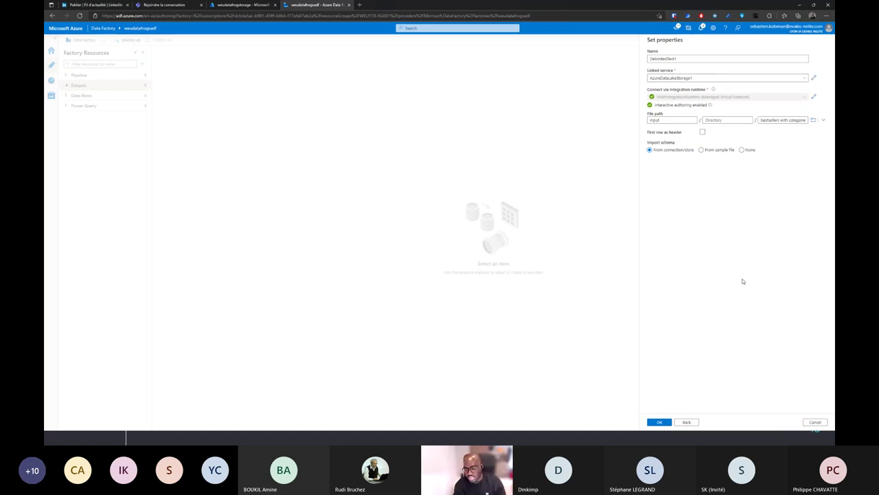
{"action": "left_click_drag", "start_coordinate": [683, 60], "coordinate": [653, 60]}
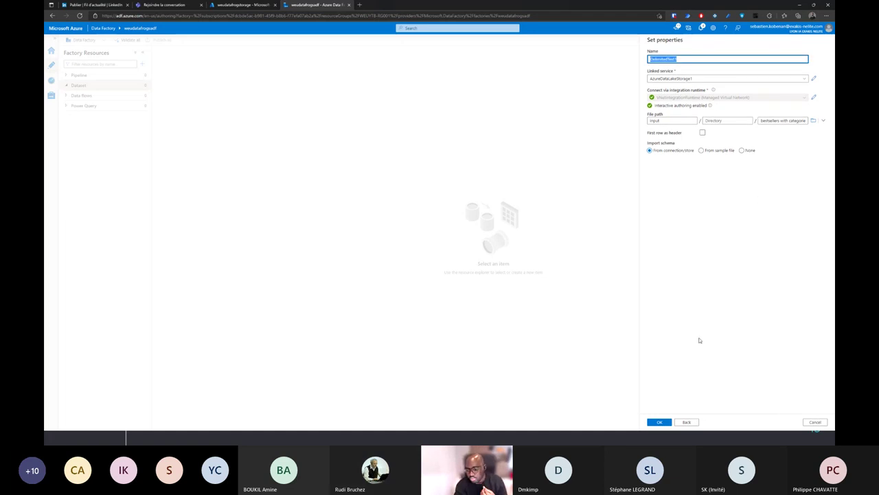
{"action": "left_click", "coordinate": [663, 424]}
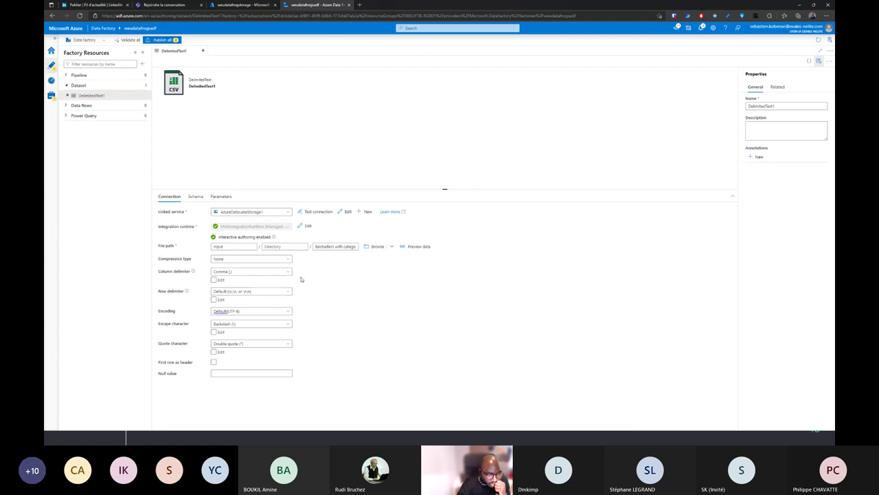
Treat the first row of the CSV dataset as header and preview its data
{"action": "left_click", "coordinate": [213, 363]}
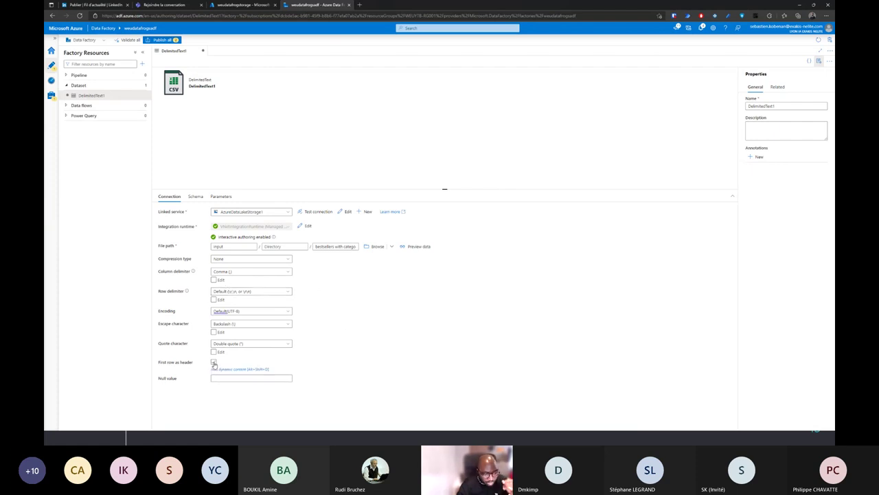
{"action": "left_click", "coordinate": [213, 363]}
{"action": "left_click", "coordinate": [416, 247]}
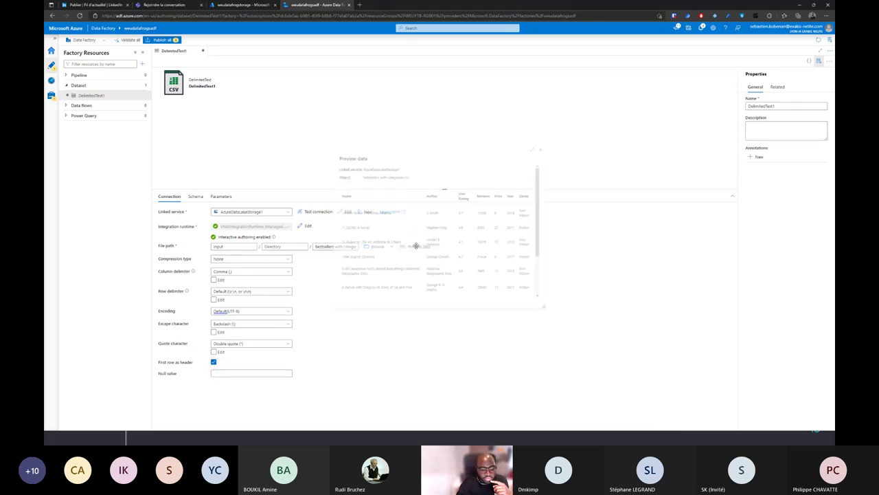
{"action": "scroll", "coordinate": [455, 234], "scroll_direction": "down", "scroll_amount": 5}
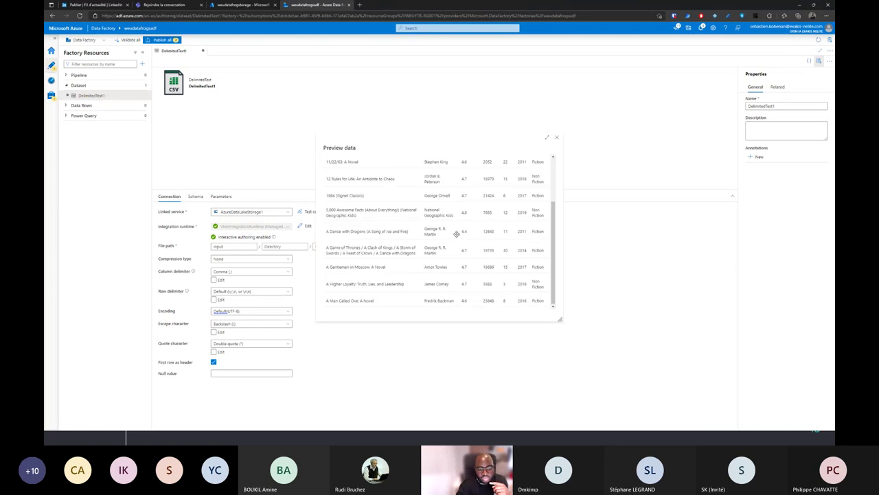
{"action": "left_click", "coordinate": [556, 138]}
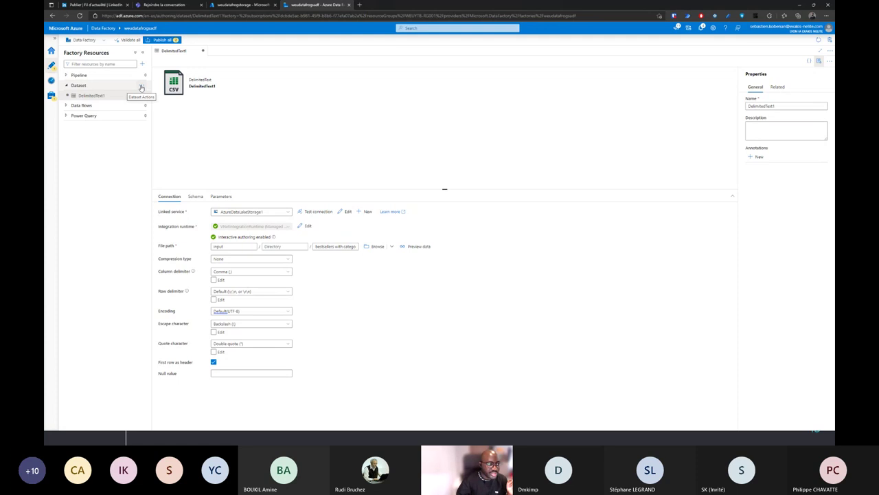
Create a new Azure SQL Database dataset and start a new linked service for it
{"action": "left_click", "coordinate": [141, 87]}
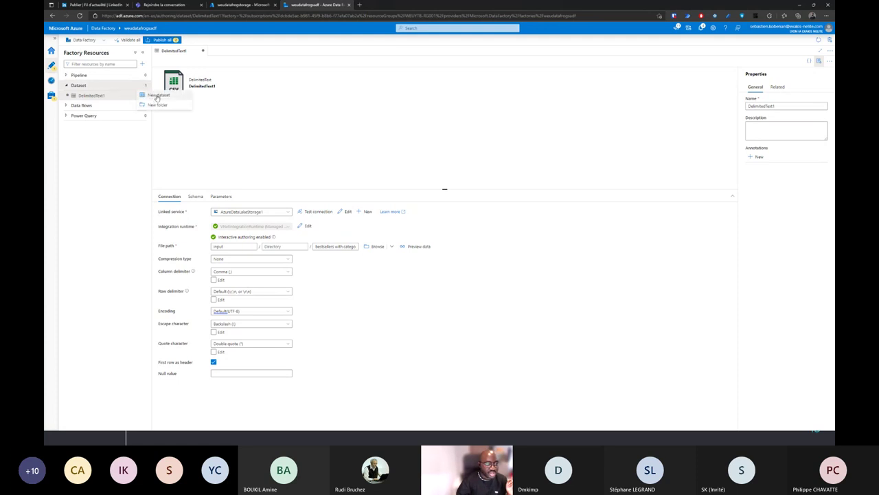
{"action": "left_click", "coordinate": [157, 96]}
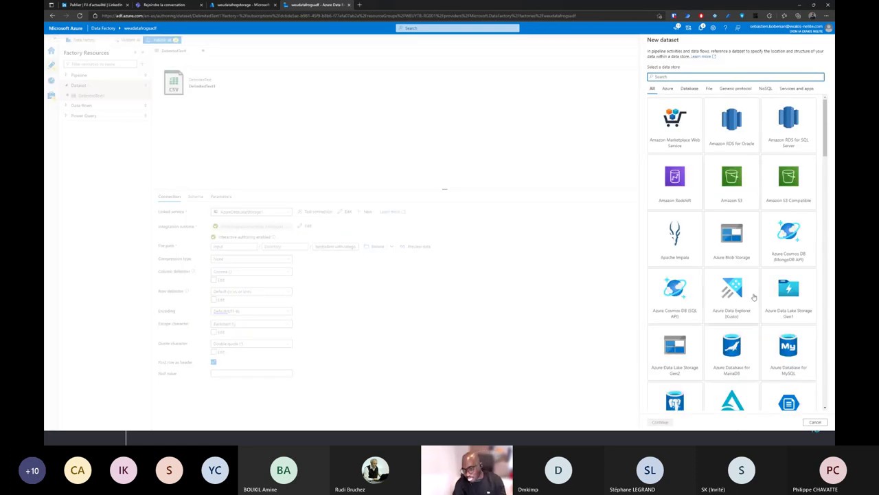
{"action": "scroll", "coordinate": [749, 280], "scroll_direction": "down", "scroll_amount": 1}
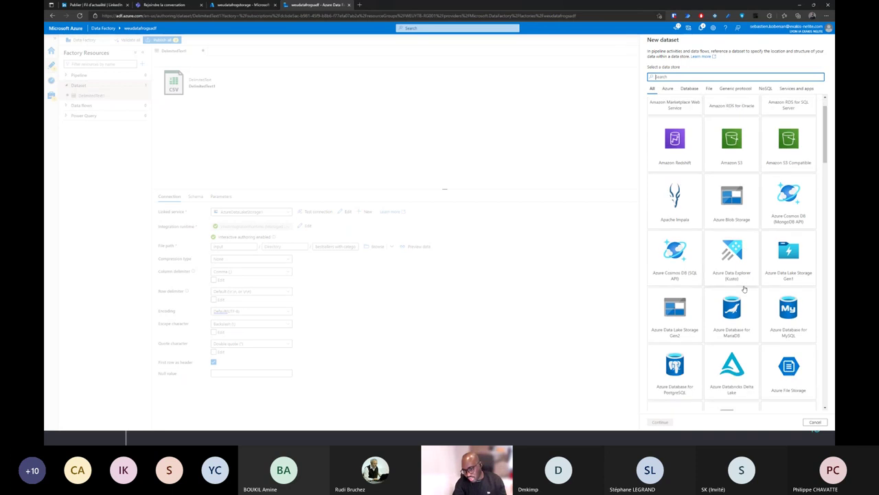
{"action": "scroll", "coordinate": [694, 349], "scroll_direction": "down", "scroll_amount": 2}
{"action": "left_click", "coordinate": [684, 330]}
{"action": "left_click", "coordinate": [663, 423]}
{"action": "left_click", "coordinate": [684, 78]}
{"action": "left_click", "coordinate": [674, 110]}
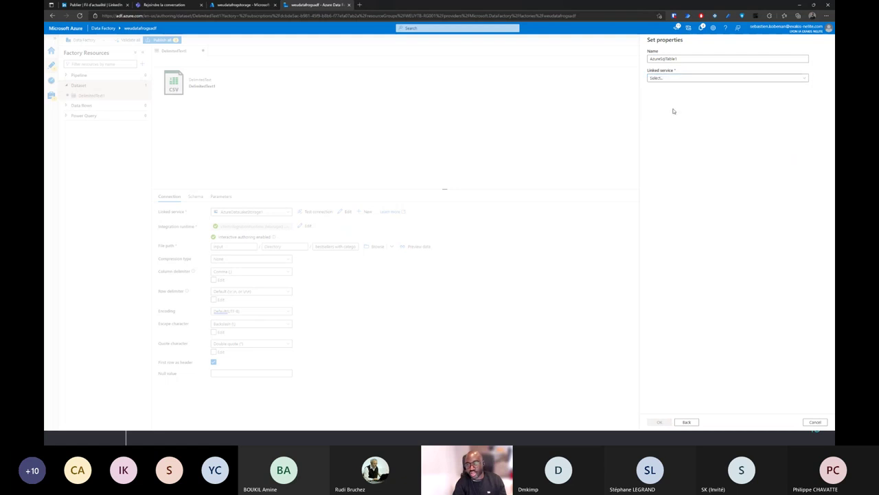
Connect the SQL linked service via VNetIntegrationRuntime and set its Azure subscription to Lyon-IA-ouverte
{"action": "left_click", "coordinate": [691, 115]}
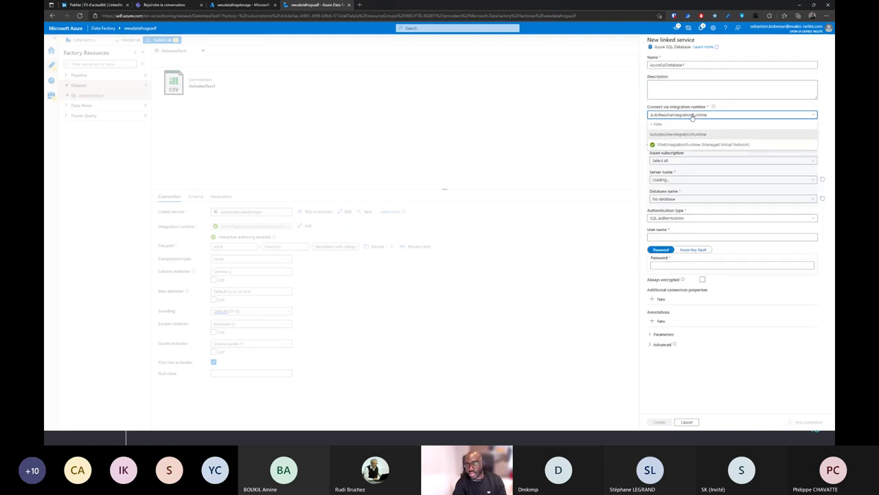
{"action": "left_click", "coordinate": [680, 145]}
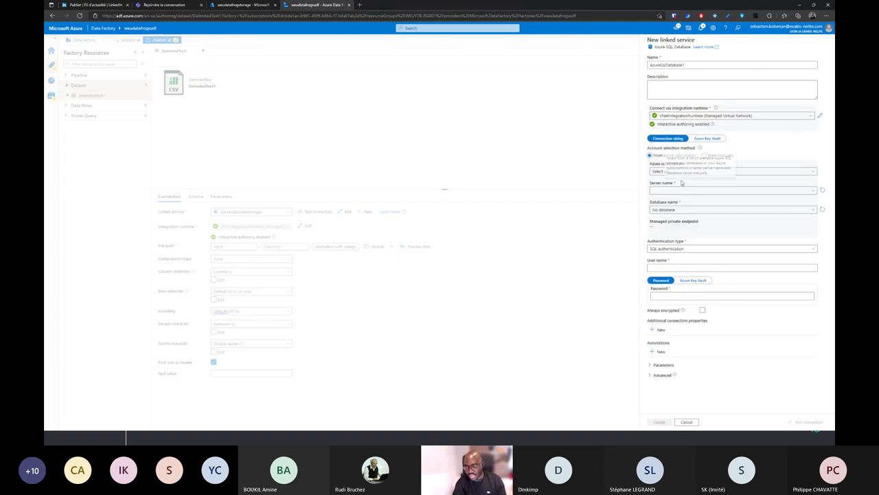
{"action": "left_click", "coordinate": [703, 172]}
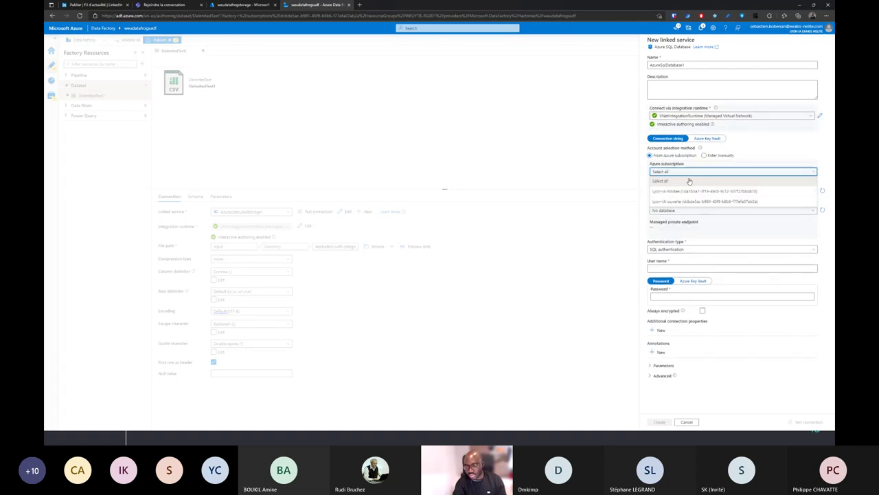
{"action": "left_click", "coordinate": [687, 201]}
Point the linked service to database weudatafrogsqldb on server weudatafrogsqlsrv, using Managed Identity authentication
{"action": "left_click", "coordinate": [692, 193]}
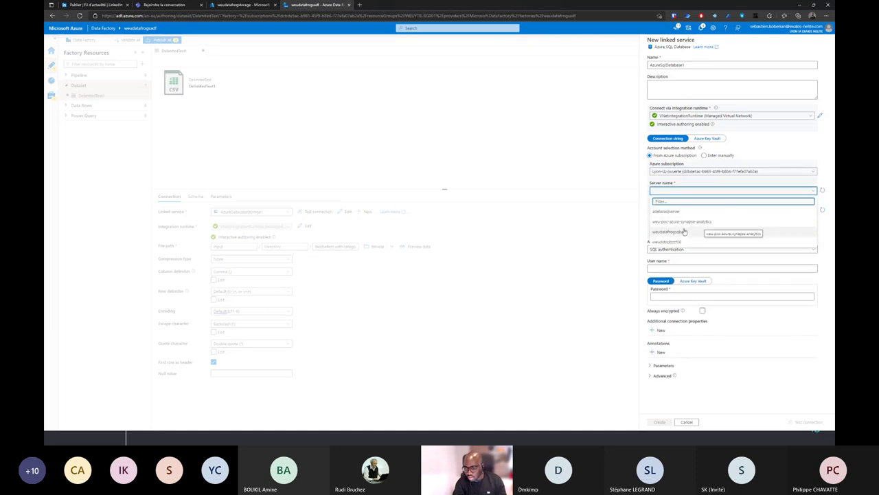
{"action": "left_click", "coordinate": [685, 233]}
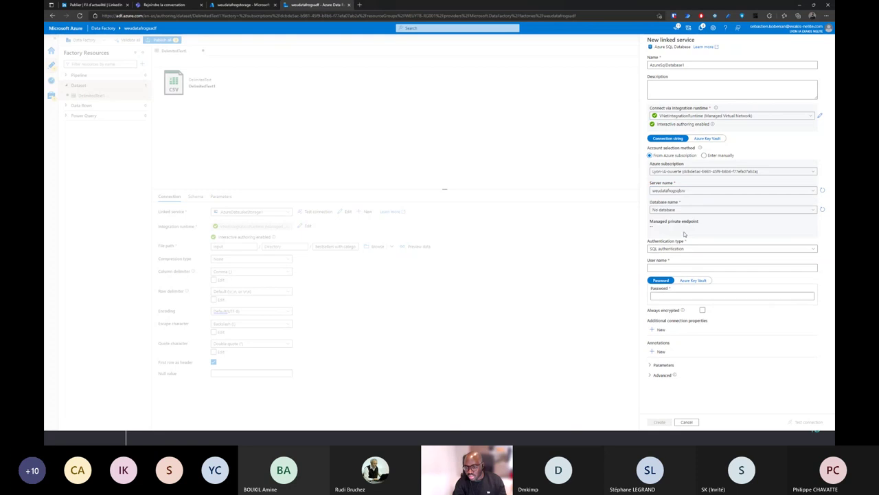
{"action": "left_click", "coordinate": [698, 211]}
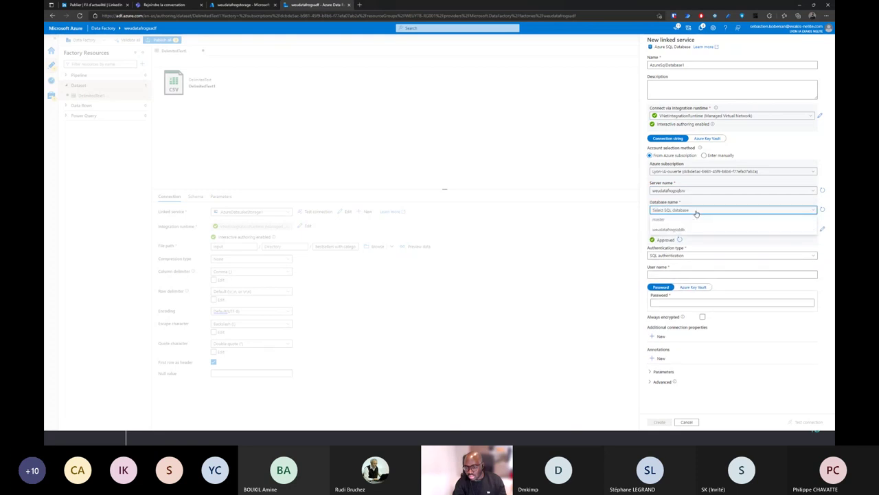
{"action": "left_click", "coordinate": [688, 230]}
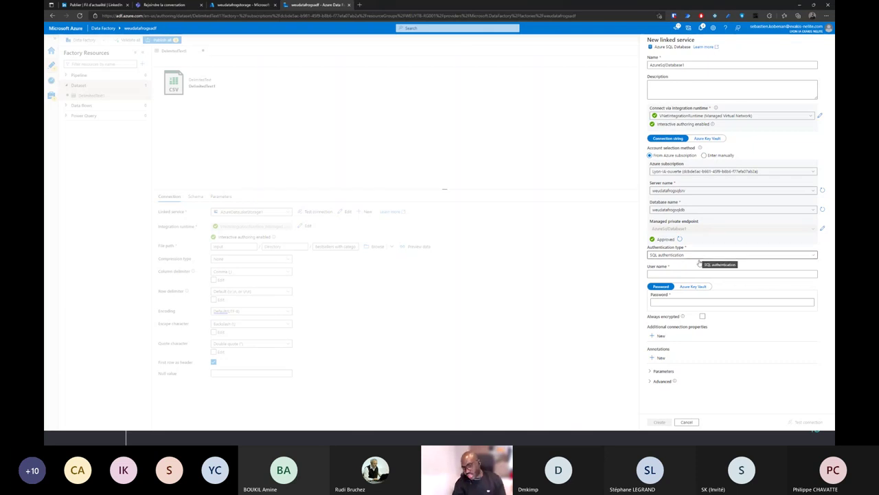
{"action": "left_click", "coordinate": [698, 259]}
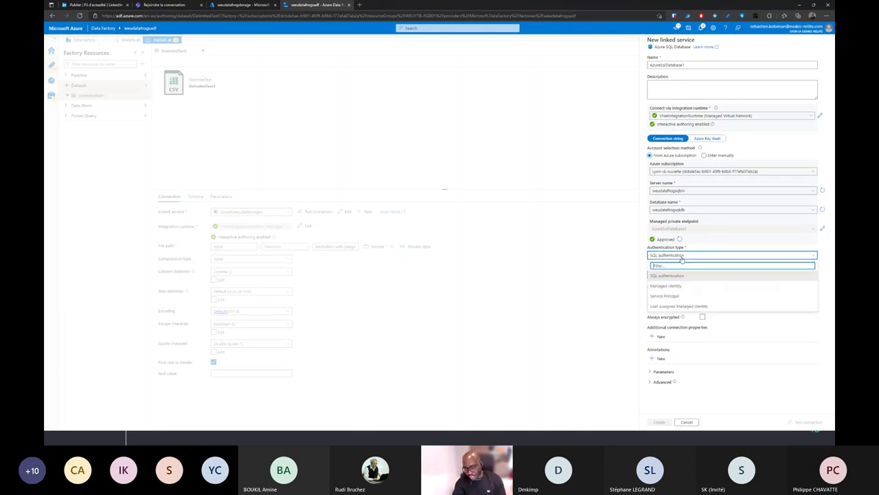
{"action": "left_click", "coordinate": [668, 286]}
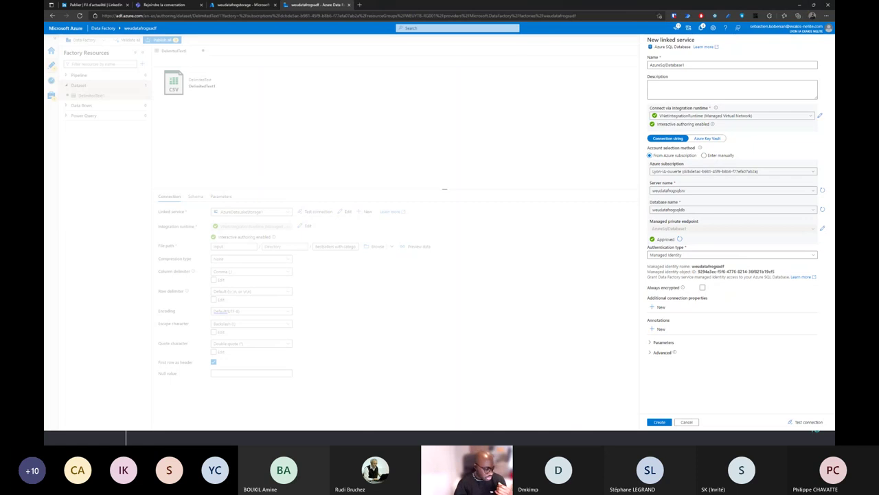
Switch to Azure Data Studio on the remote machine and open the script Create User.sql
{"action": "key", "text": "alt+Tab"}
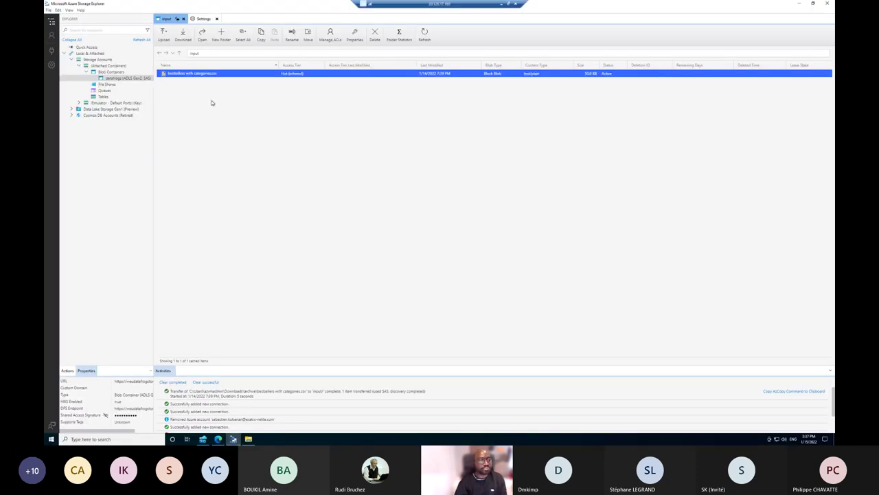
{"action": "left_click", "coordinate": [205, 442]}
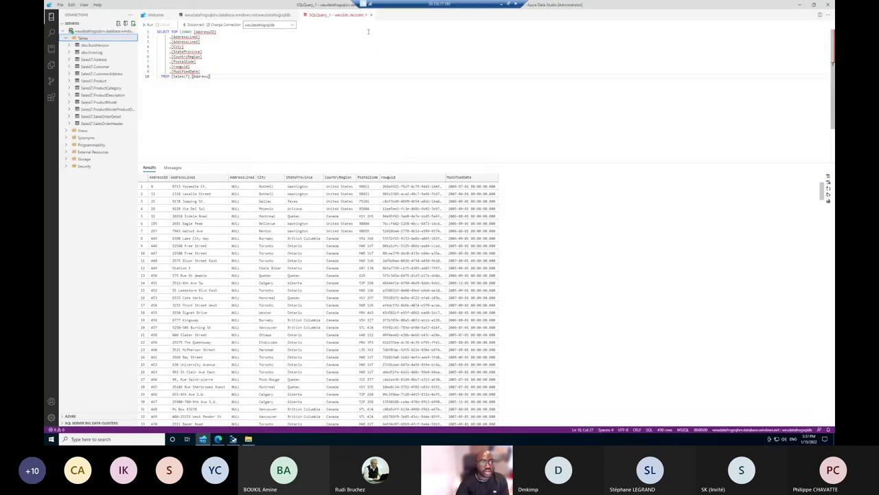
{"action": "left_click", "coordinate": [61, 5]}
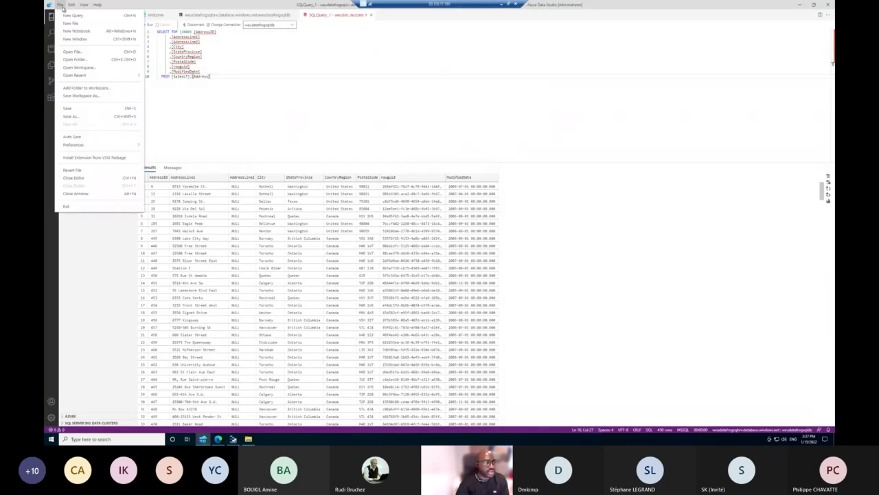
{"action": "left_click", "coordinate": [75, 52]}
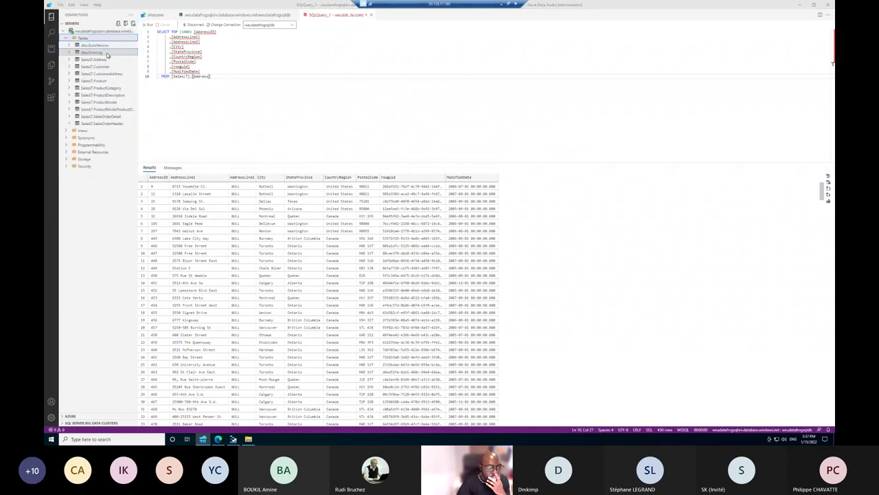
{"action": "left_click", "coordinate": [244, 96]}
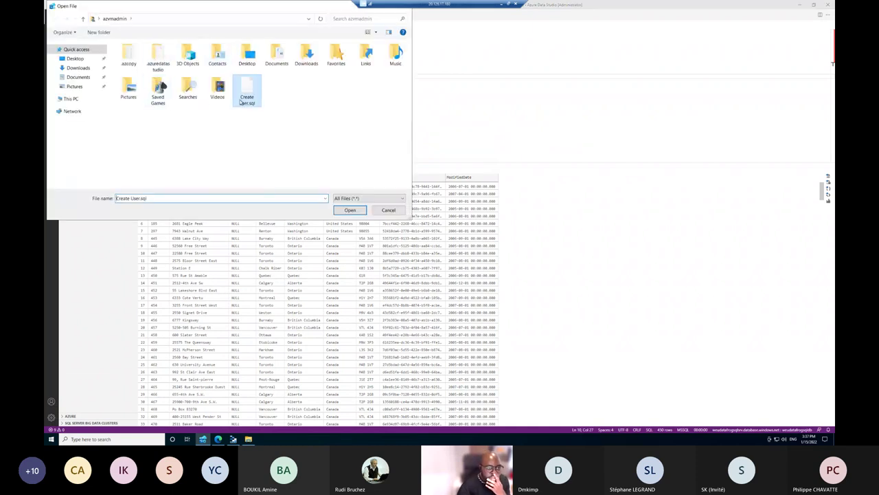
{"action": "left_click", "coordinate": [347, 210]}
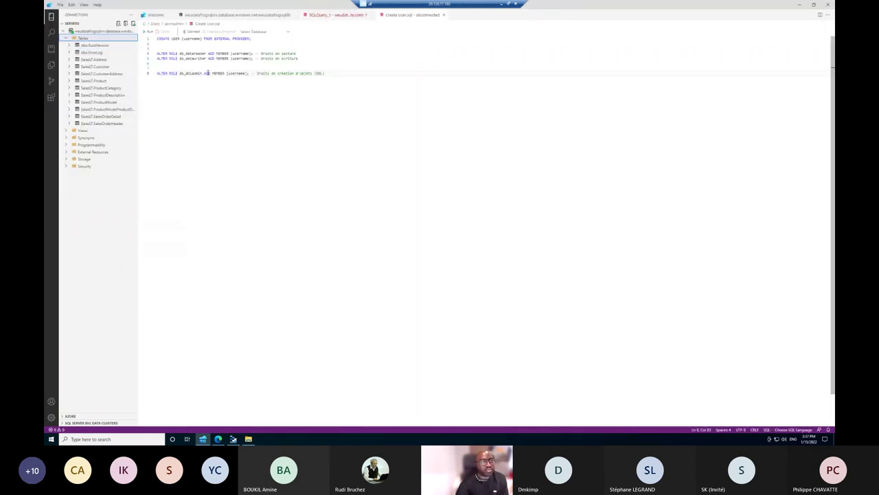
Replace the username placeholder in the CREATE USER statement with weudatafrogsadf and run only that statement
{"action": "left_click_drag", "start_coordinate": [203, 39], "coordinate": [180, 40]}
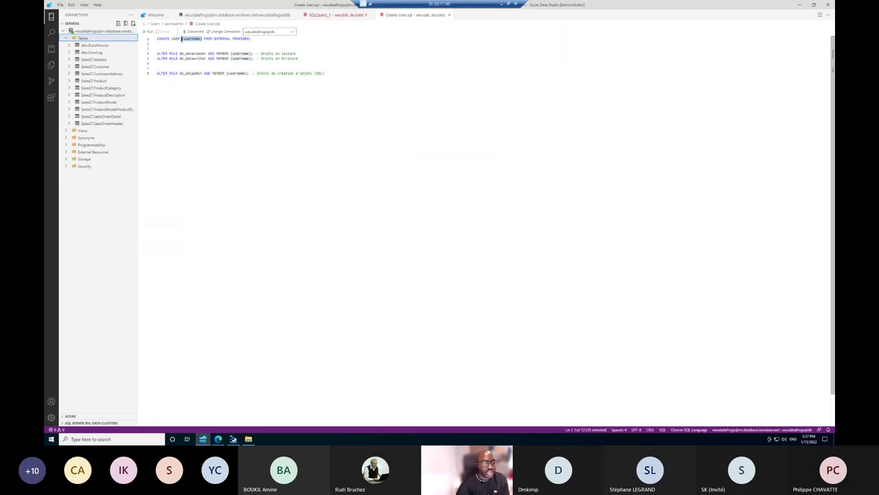
{"action": "key", "text": "ctrl+v"}
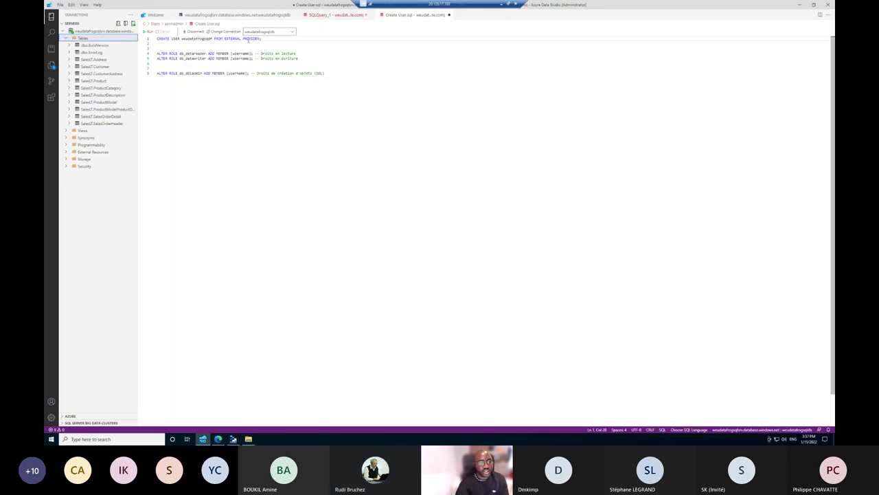
{"action": "left_click_drag", "start_coordinate": [266, 38], "coordinate": [161, 39]}
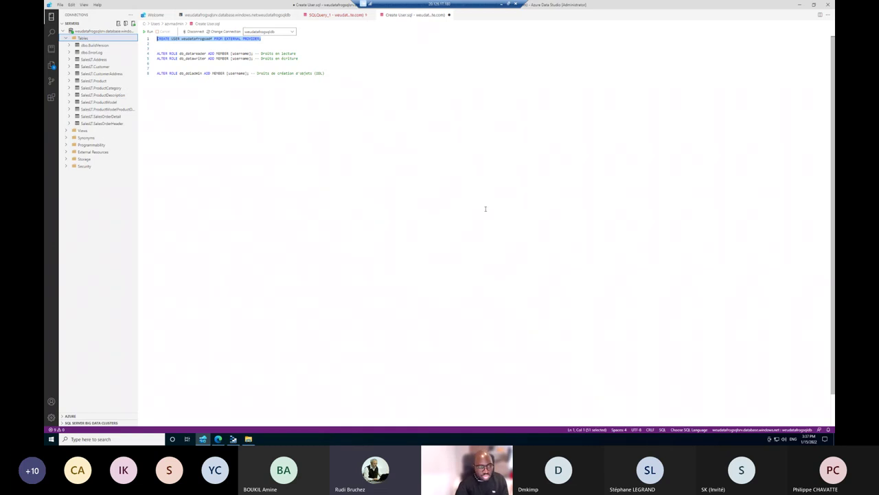
{"action": "left_click", "coordinate": [382, 114]}
{"action": "key", "text": "End"}
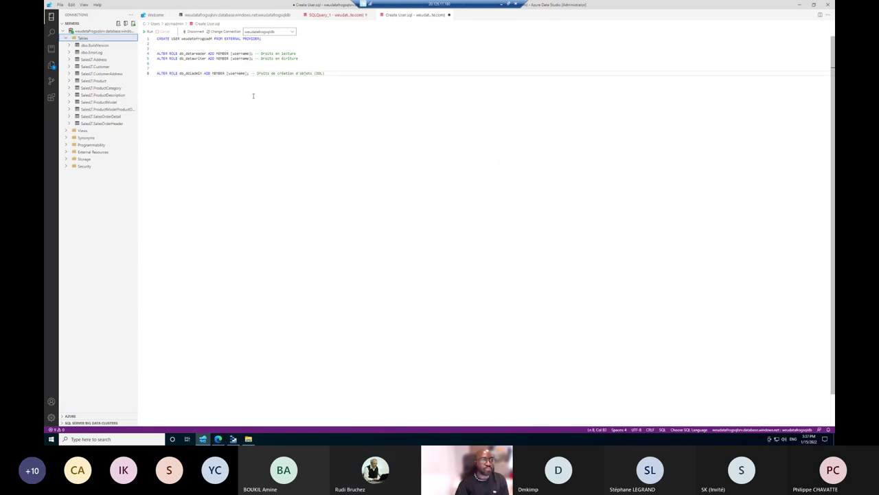
{"action": "left_click_drag", "start_coordinate": [262, 38], "coordinate": [142, 43]}
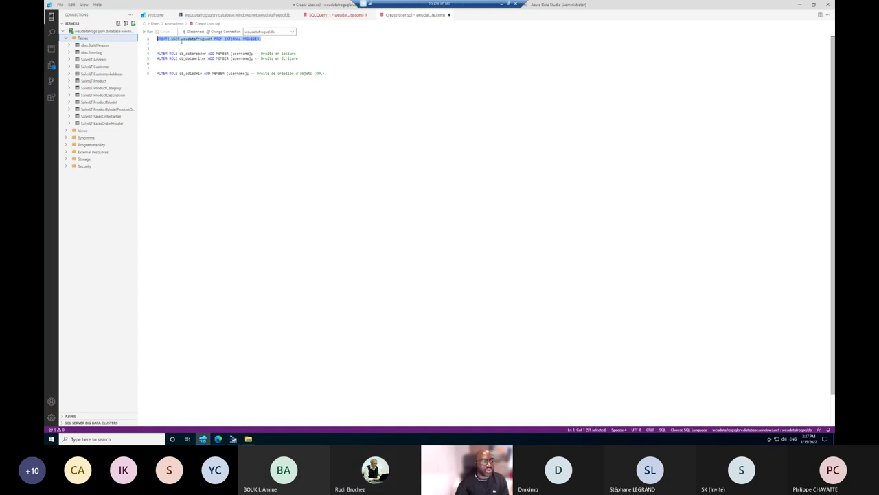
{"action": "key", "text": "F5"}
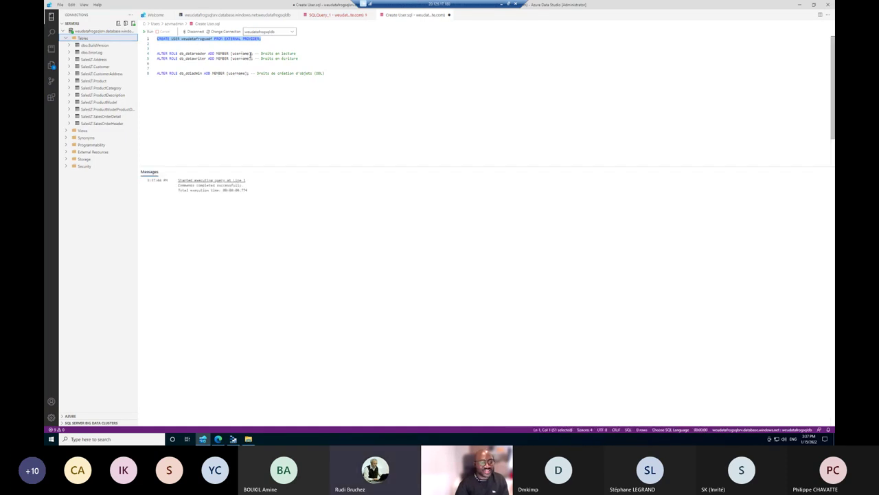
Replace the username placeholder with weudatafrogsadf in the db_datareader, db_datawriter and db_ddladmin ALTER ROLE statements
{"action": "left_click_drag", "start_coordinate": [252, 53], "coordinate": [231, 53]}
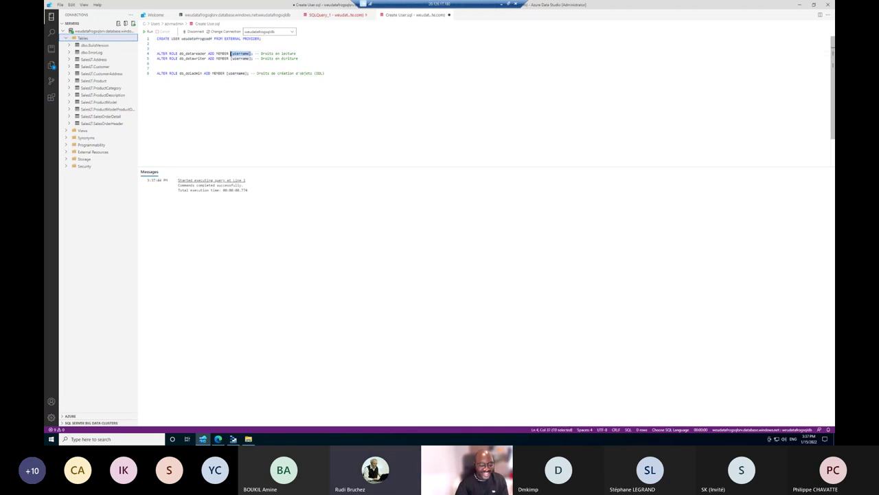
{"action": "type", "text": "weudatafrogsodf"}
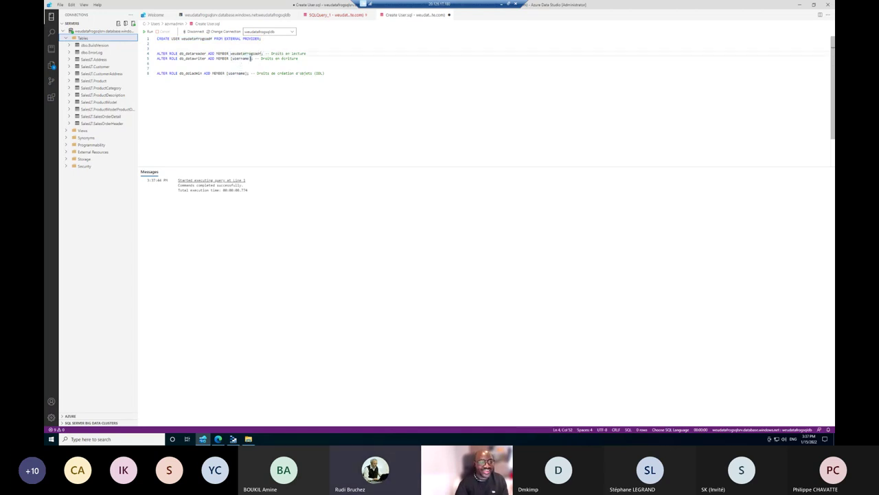
{"action": "left_click_drag", "start_coordinate": [251, 58], "coordinate": [231, 58]}
{"action": "type", "text": "weudatafrogsadf"}
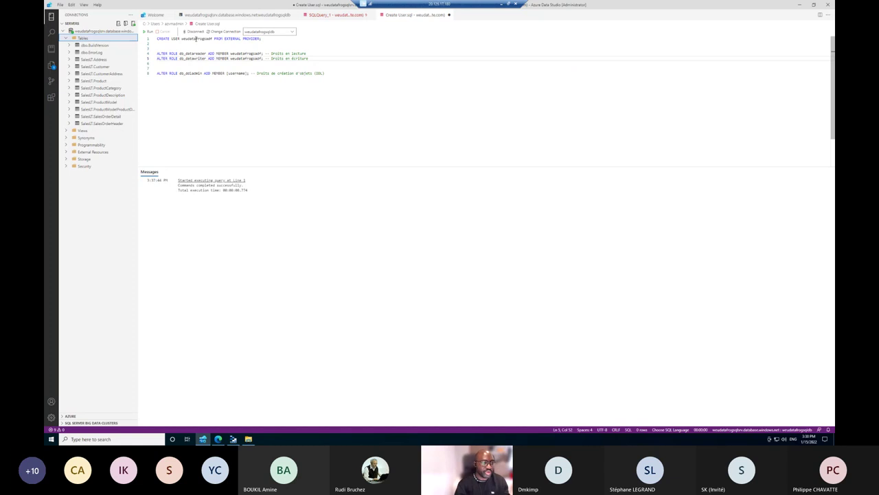
{"action": "triple_click", "coordinate": [196, 39]}
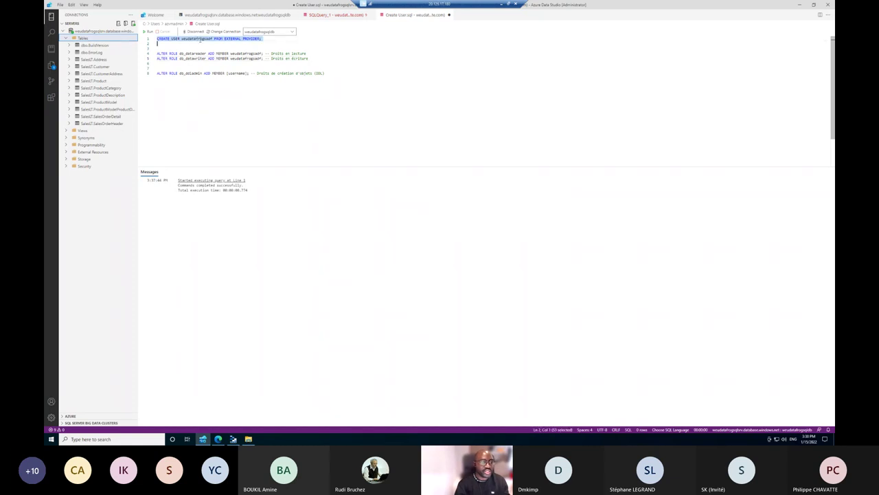
{"action": "left_click", "coordinate": [216, 47]}
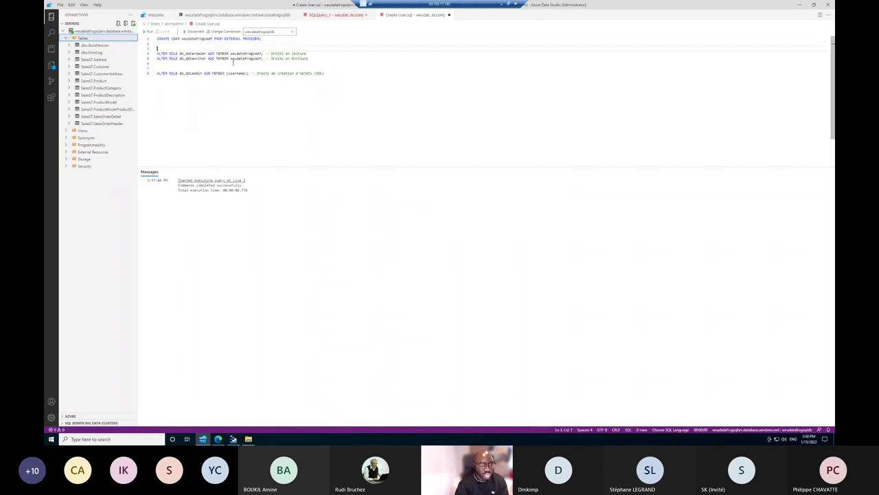
{"action": "double_click", "coordinate": [236, 73]}
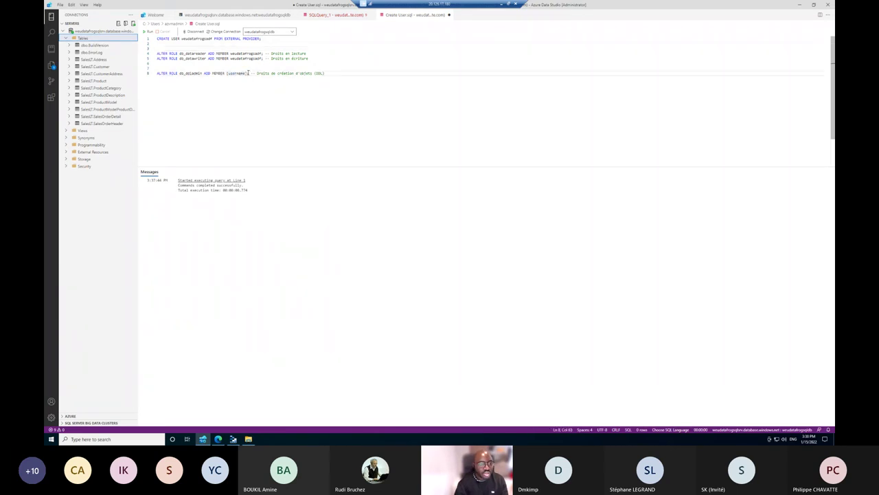
{"action": "left_click_drag", "start_coordinate": [248, 74], "coordinate": [226, 73]}
{"action": "type", "text": "weudatafrogsadf"}
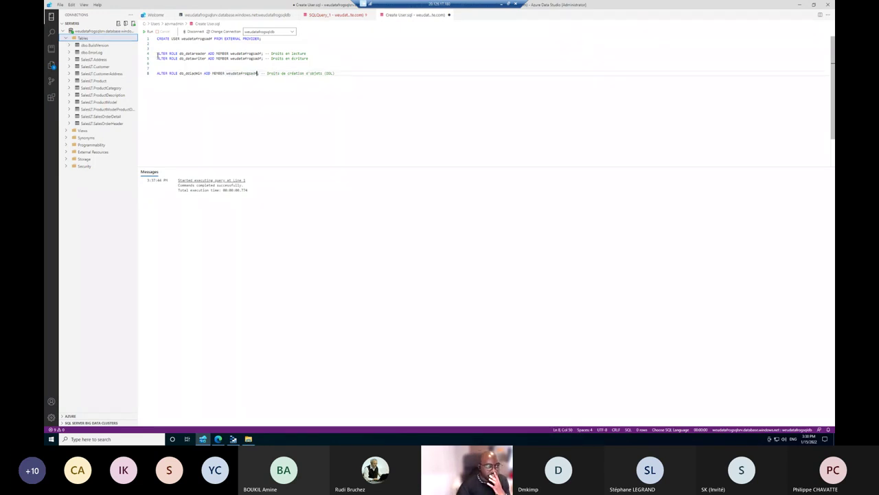
Run the three ALTER ROLE statements to grant weudatafrogsadf read, write and object-creation rights
{"action": "left_click_drag", "start_coordinate": [158, 54], "coordinate": [335, 73]}
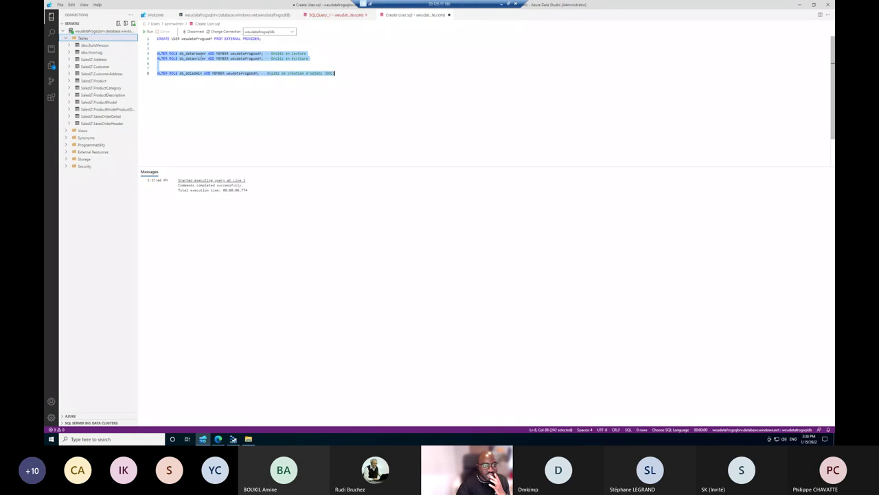
{"action": "left_click", "coordinate": [144, 33]}
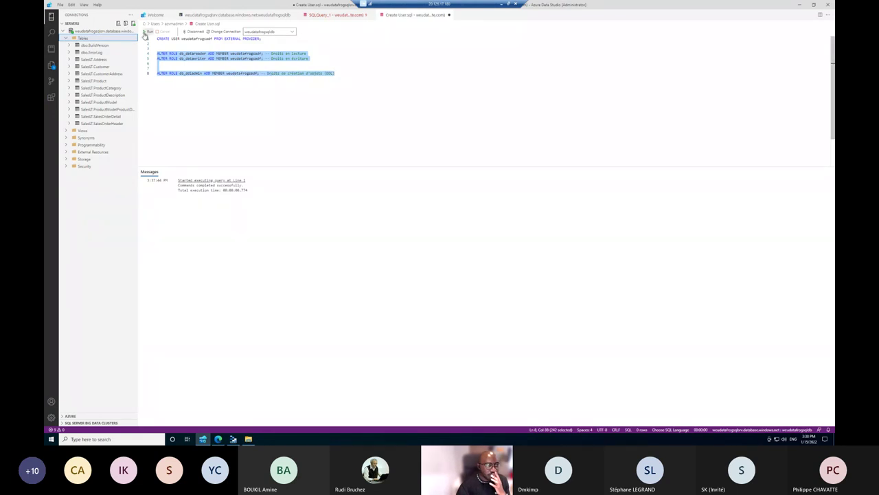
{"action": "left_click", "coordinate": [261, 138]}
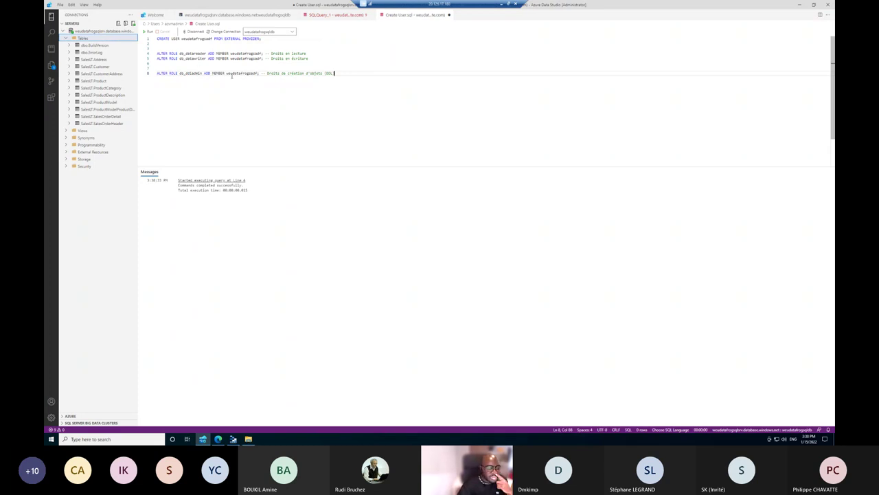
{"action": "left_click_drag", "start_coordinate": [259, 72], "coordinate": [156, 74]}
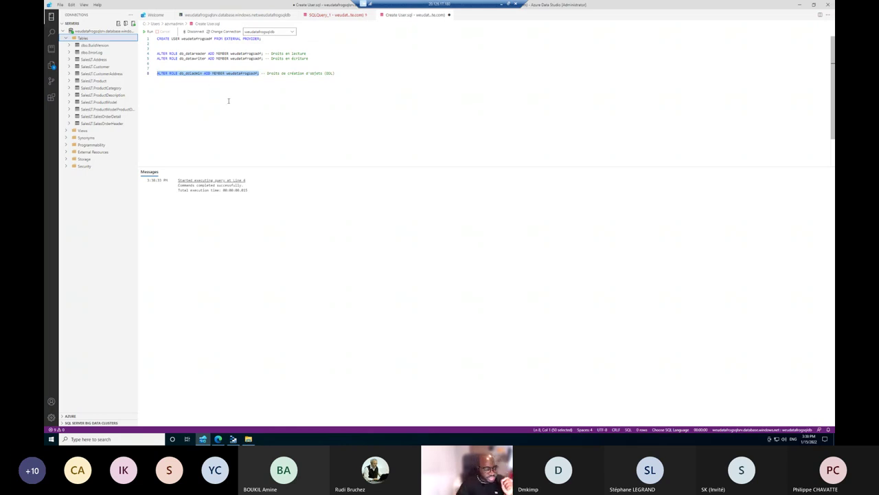
{"action": "double_click", "coordinate": [242, 72]}
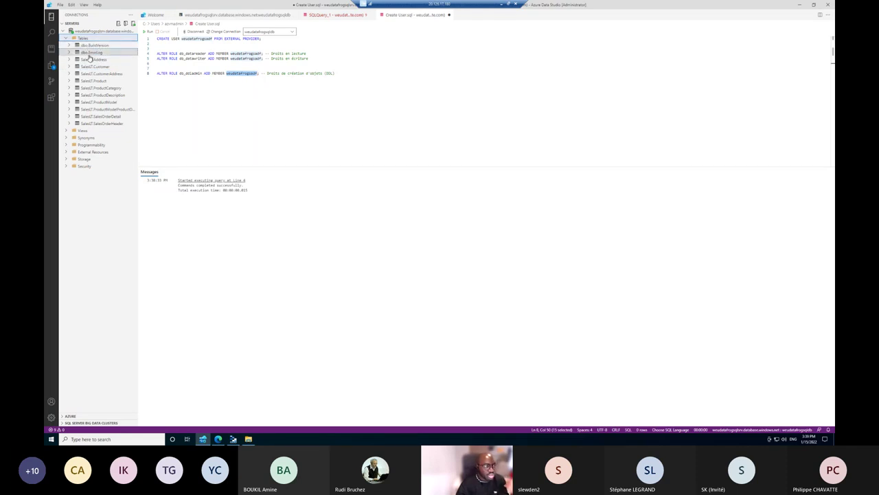
Switch back to Azure Data Factory, test the new SQL linked service's connection and create the linked service
{"action": "left_click", "coordinate": [504, 7]}
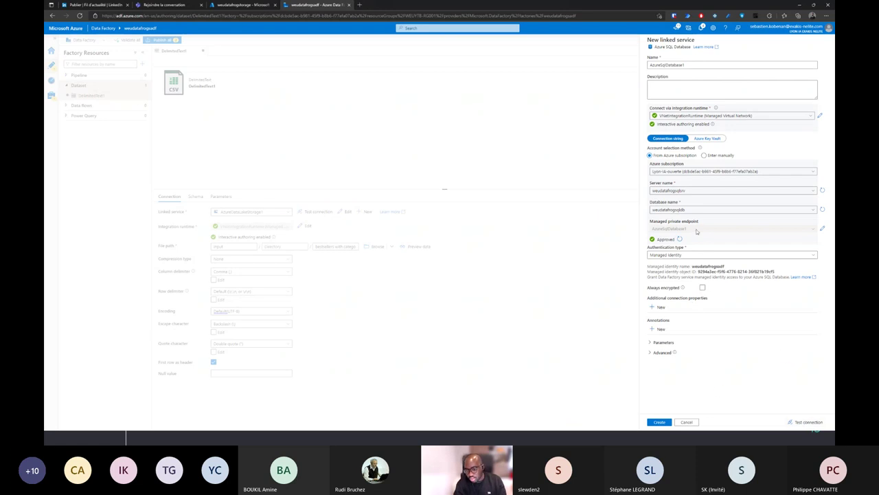
{"action": "left_click", "coordinate": [809, 422]}
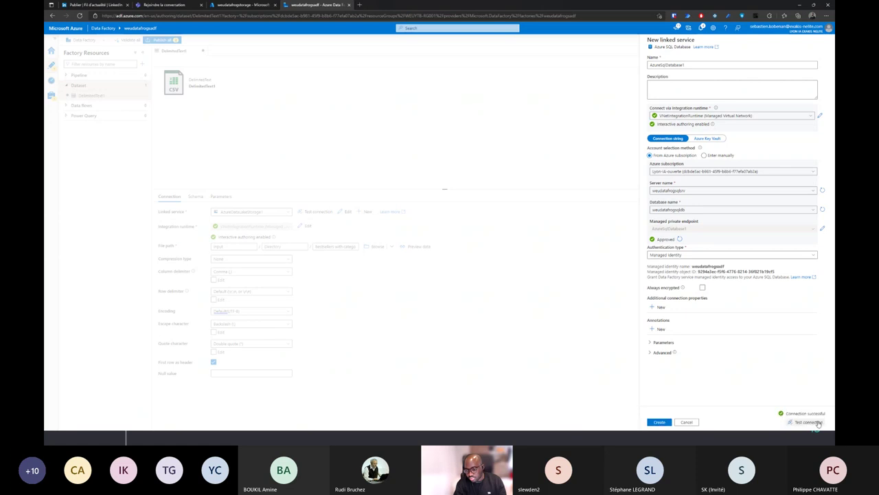
{"action": "left_click", "coordinate": [660, 422]}
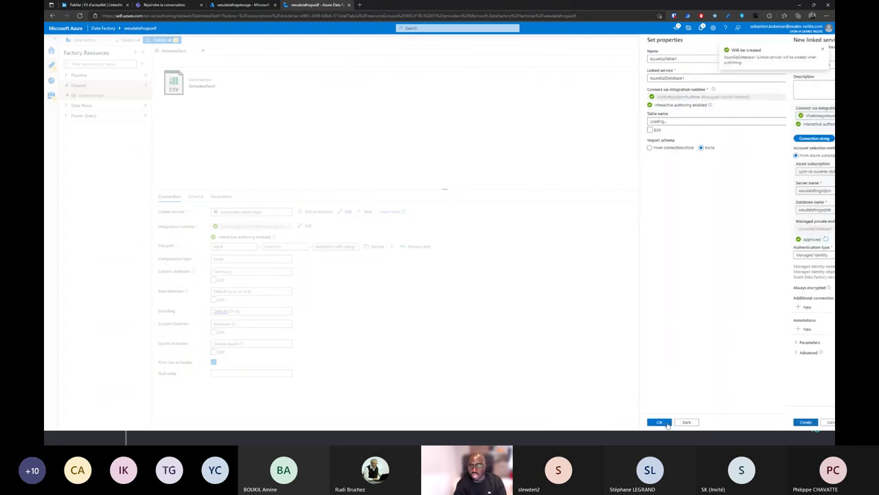
Create the Azure SQL dataset with table name None and schema import set to None
{"action": "left_click", "coordinate": [760, 122]}
{"action": "left_click", "coordinate": [689, 142]}
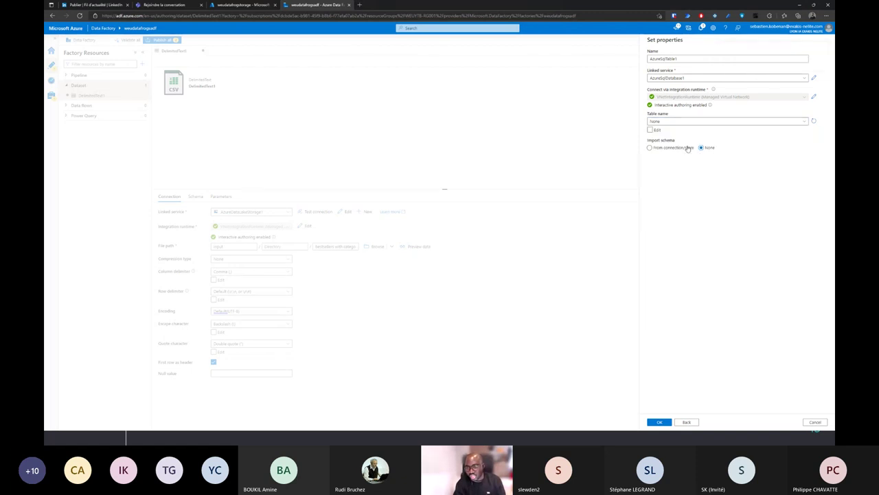
{"action": "left_click", "coordinate": [659, 422]}
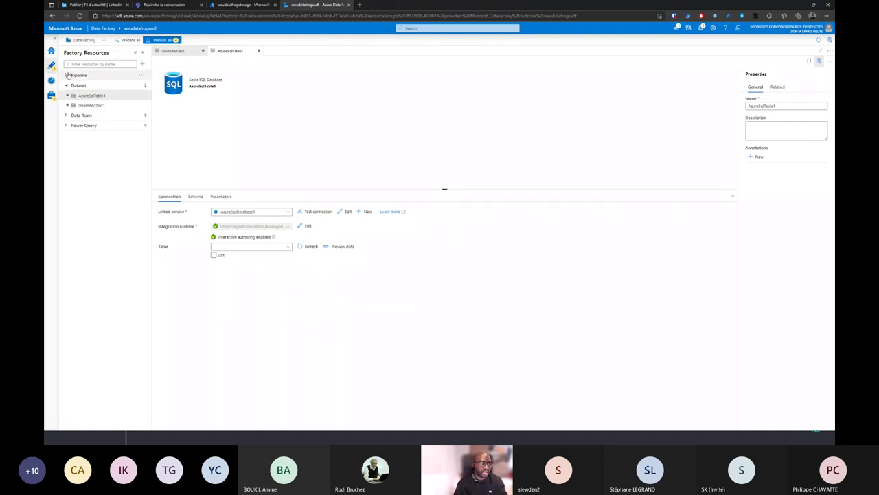
Create a new pipeline and add a Copy data activity to its canvas
{"action": "left_click", "coordinate": [94, 77]}
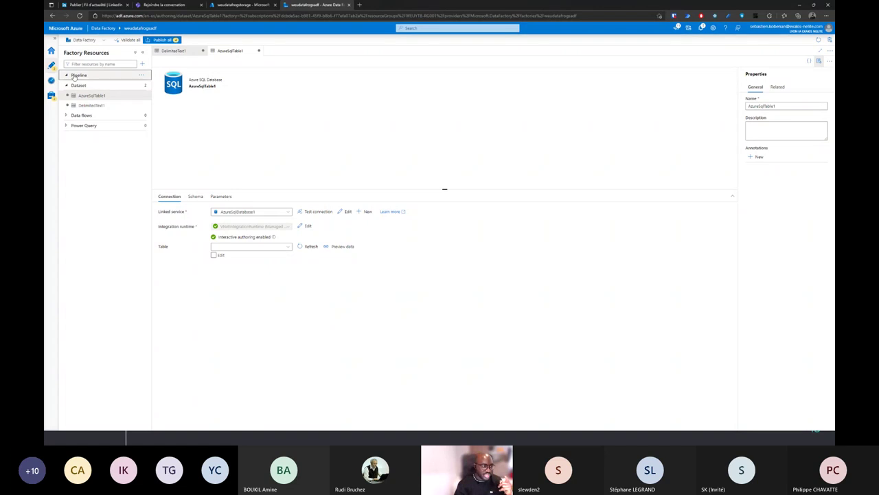
{"action": "left_click", "coordinate": [142, 75]}
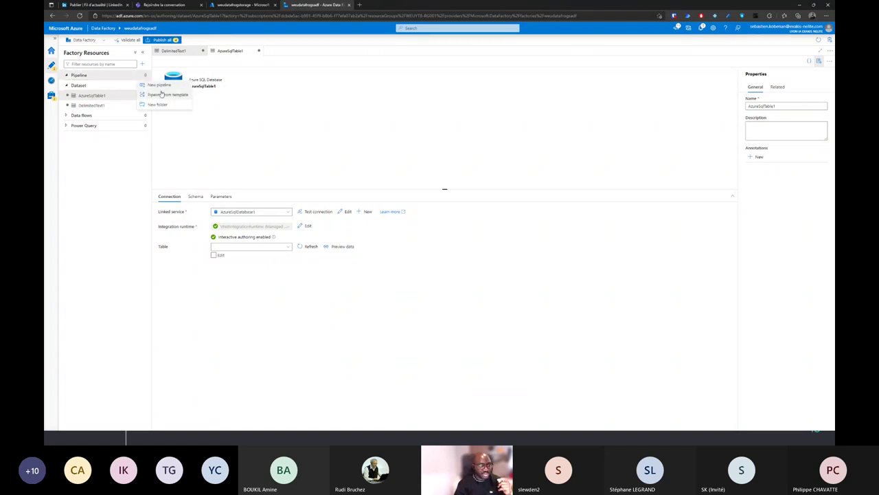
{"action": "left_click", "coordinate": [160, 84]}
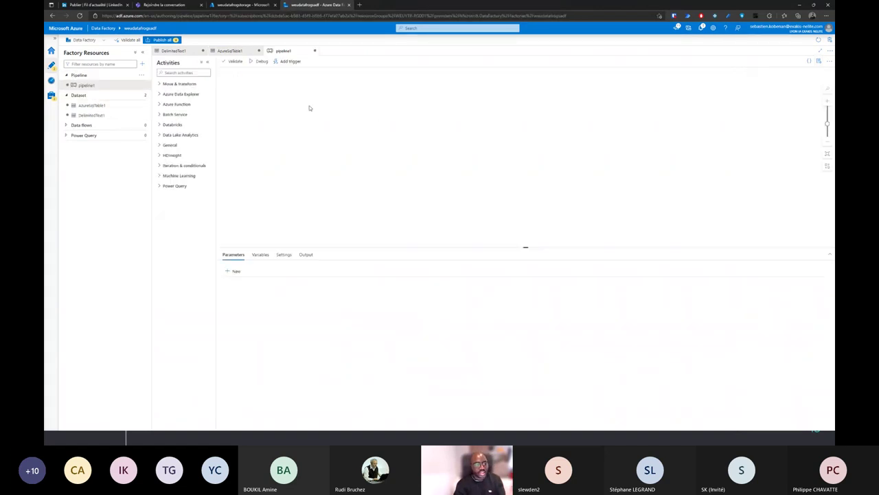
{"action": "left_click", "coordinate": [167, 84]}
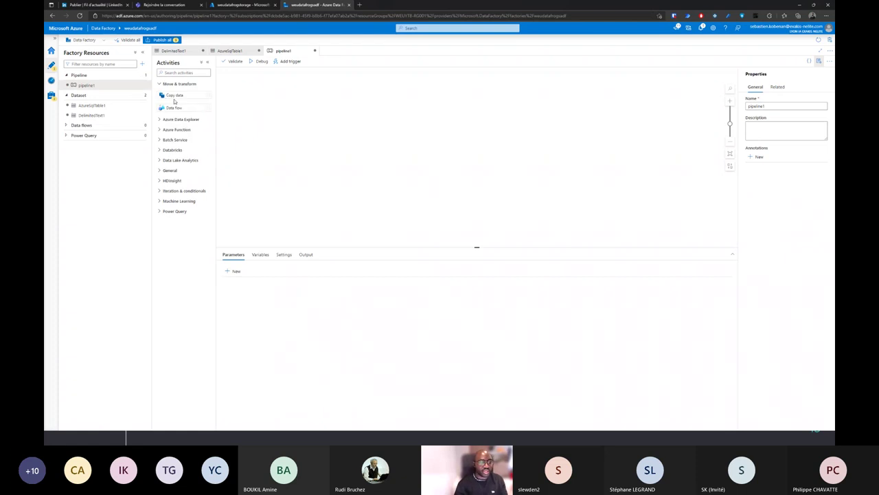
{"action": "left_click_drag", "start_coordinate": [174, 95], "coordinate": [339, 152]}
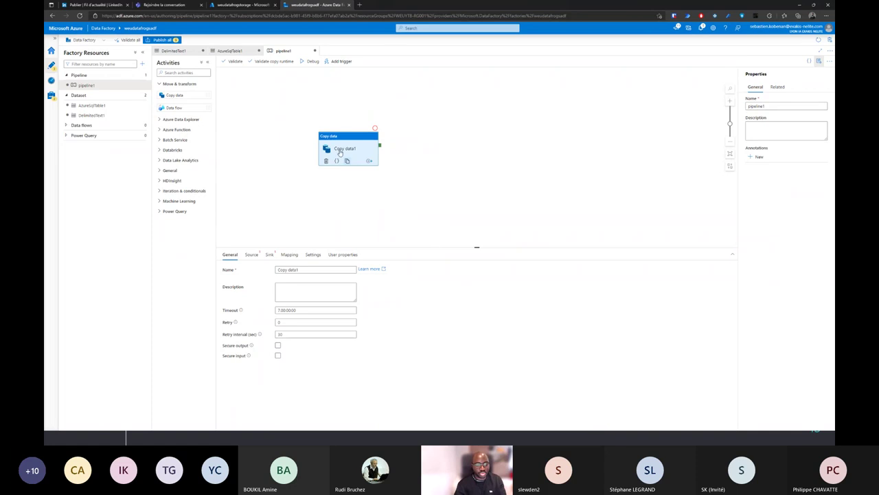
Set the Copy data activity's source dataset to DelimitedText1
{"action": "left_click", "coordinate": [251, 255]}
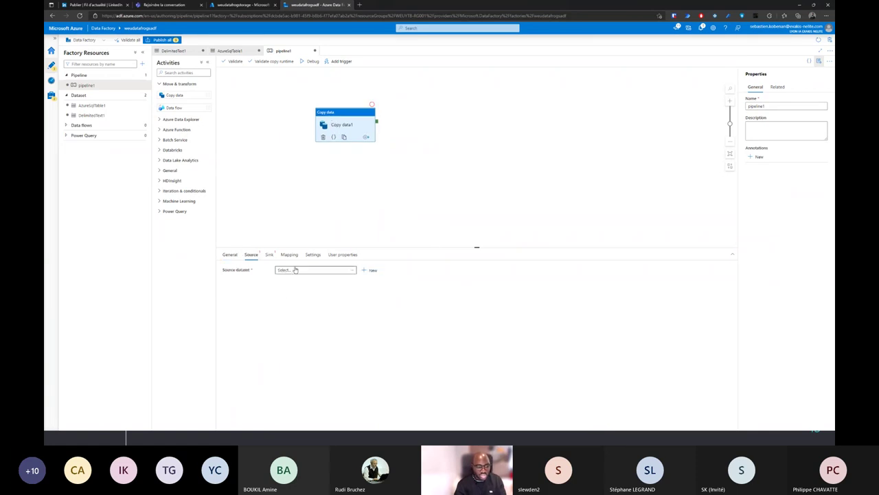
{"action": "left_click", "coordinate": [307, 272]}
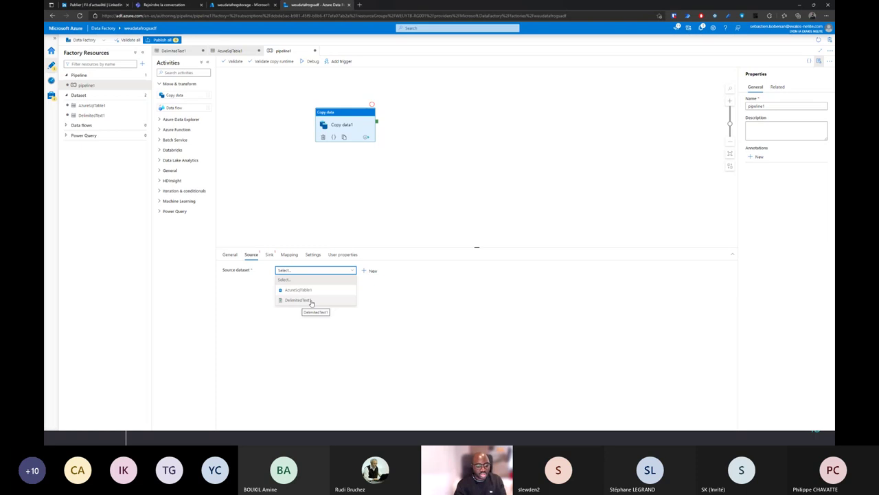
{"action": "left_click", "coordinate": [320, 303]}
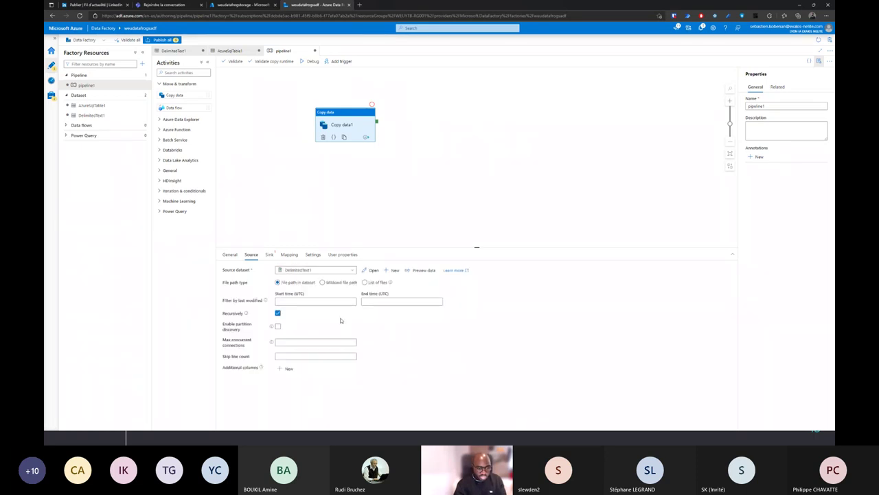
Set the copy activity's sink dataset to AzureSqlTable1 with the Auto create table option, and view the mapping settings
{"action": "left_click", "coordinate": [269, 254]}
{"action": "left_click", "coordinate": [302, 272]}
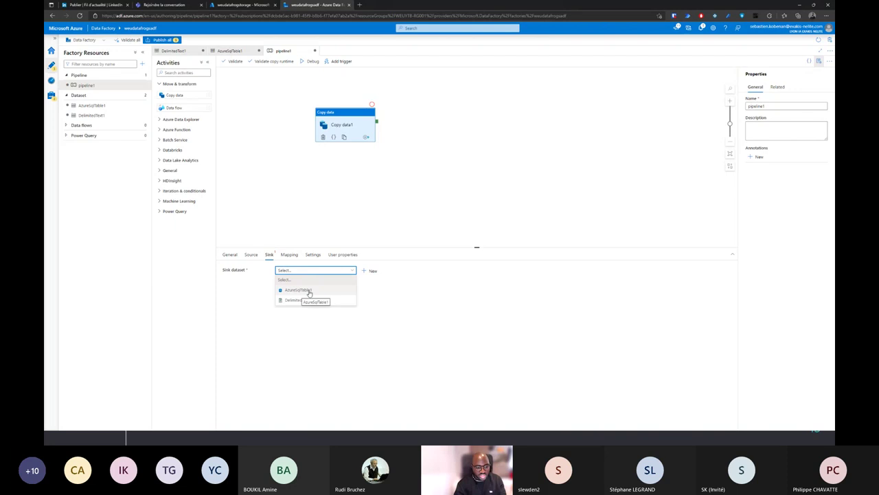
{"action": "left_click", "coordinate": [308, 291]}
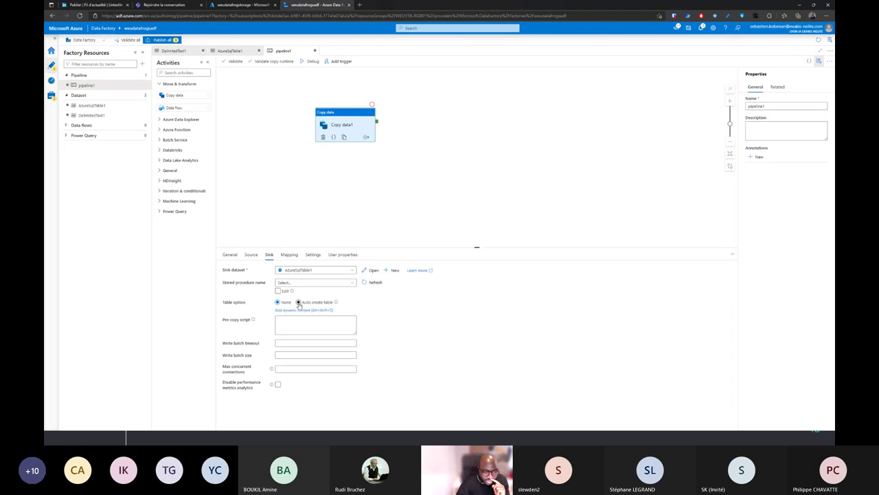
{"action": "left_click", "coordinate": [299, 302]}
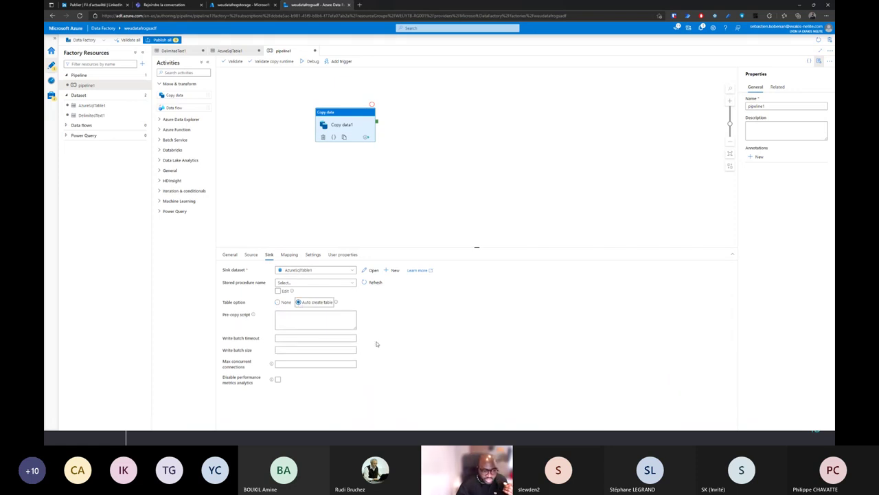
{"action": "left_click", "coordinate": [292, 256]}
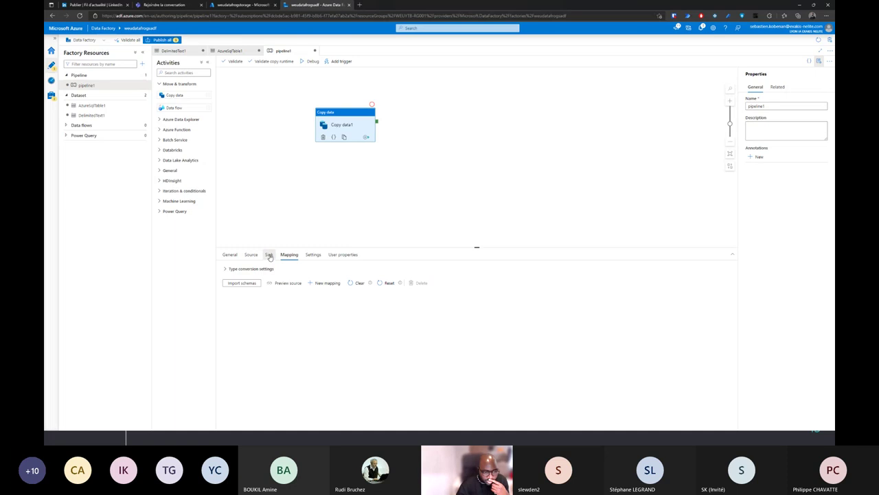
Open the Copy data activity's sink dataset and manually set its table to schema dbo and table name Books
{"action": "left_click", "coordinate": [270, 255]}
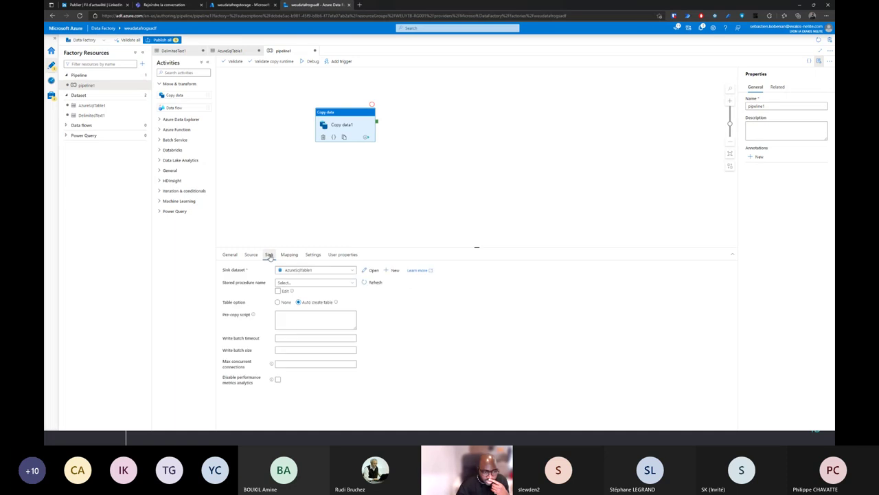
{"action": "left_click", "coordinate": [373, 270]}
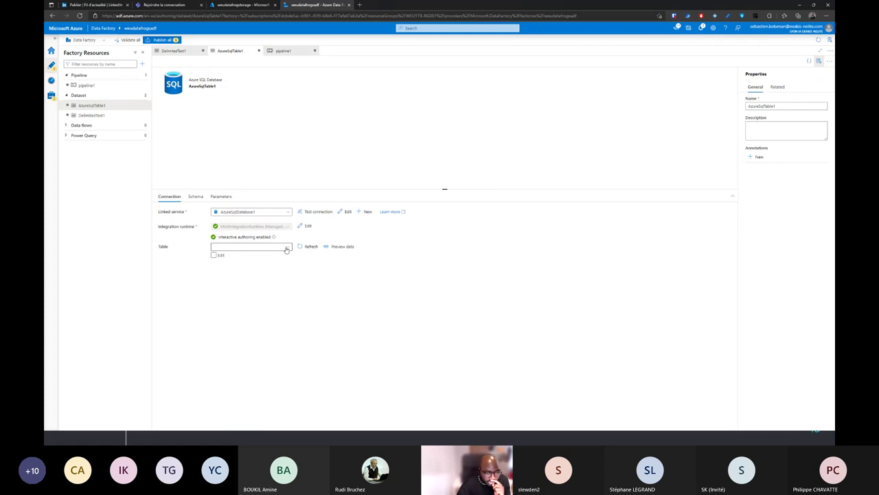
{"action": "left_click", "coordinate": [213, 255]}
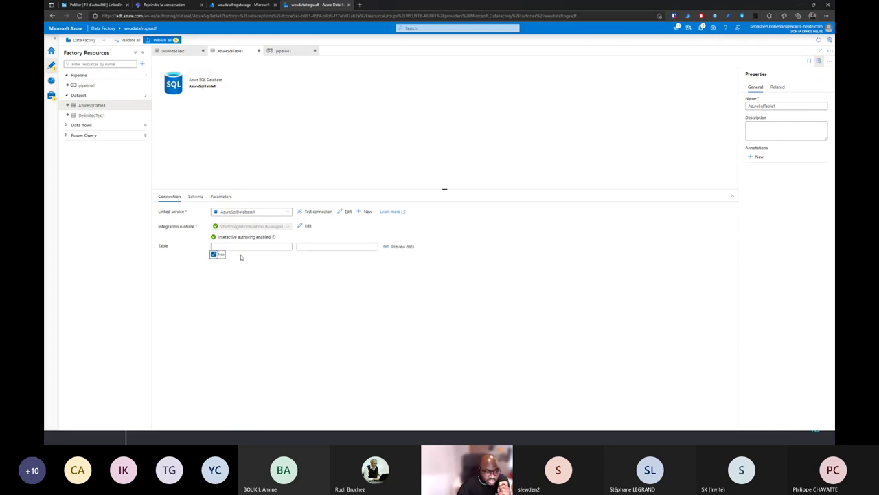
{"action": "left_click", "coordinate": [255, 246]}
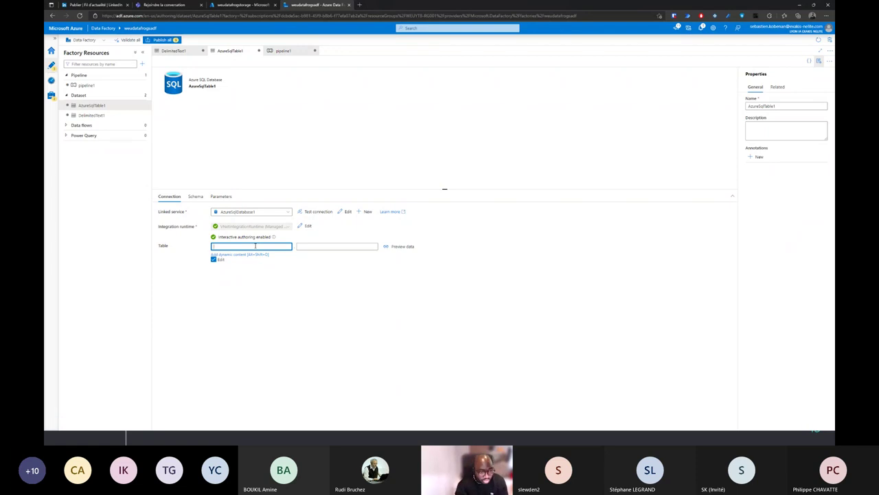
{"action": "type", "text": "dbo"}
{"action": "left_click", "coordinate": [314, 247]}
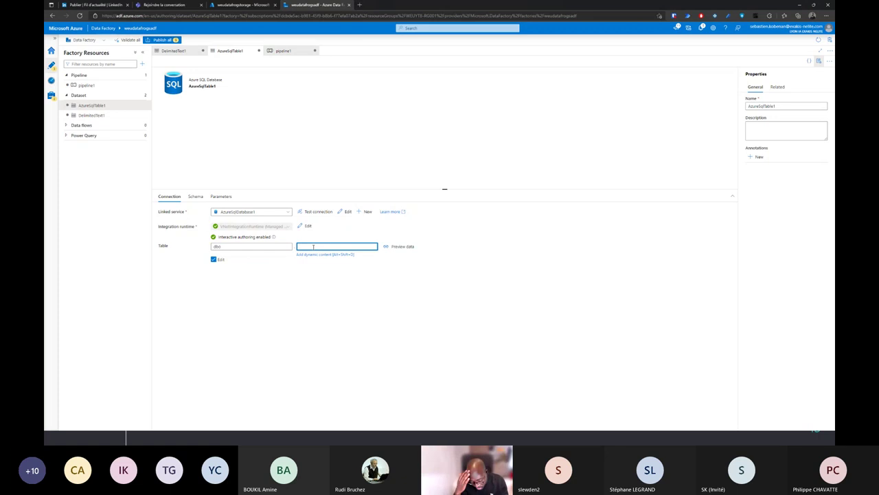
{"action": "type", "text": "Books"}
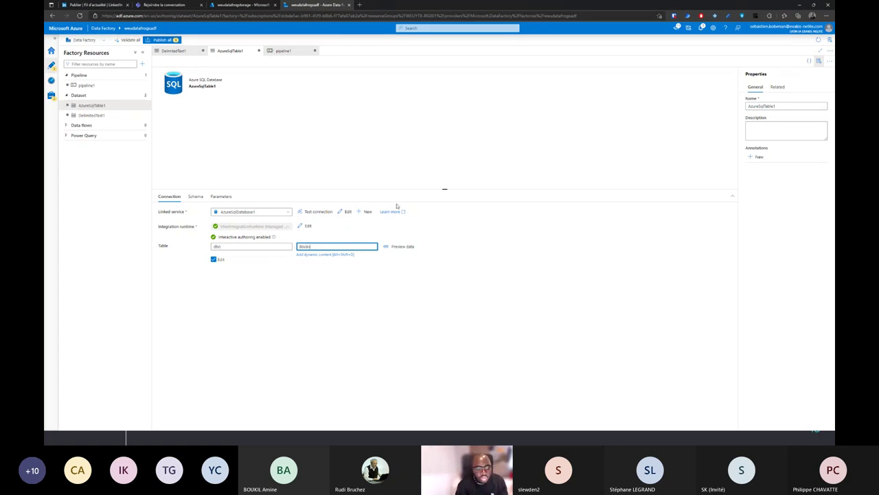
{"action": "left_click", "coordinate": [356, 301]}
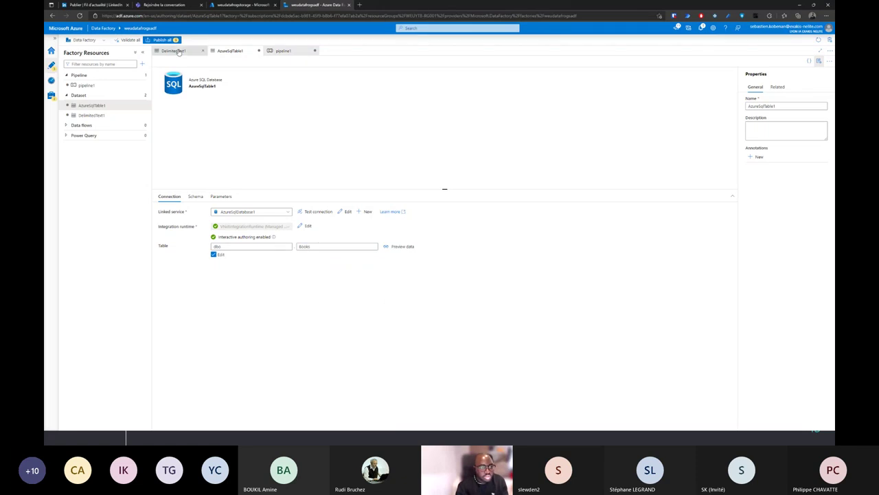
Import the schemas into the Copy data activity's column mapping in pipeline1 and run the pipeline in debug mode
{"action": "left_click", "coordinate": [289, 52]}
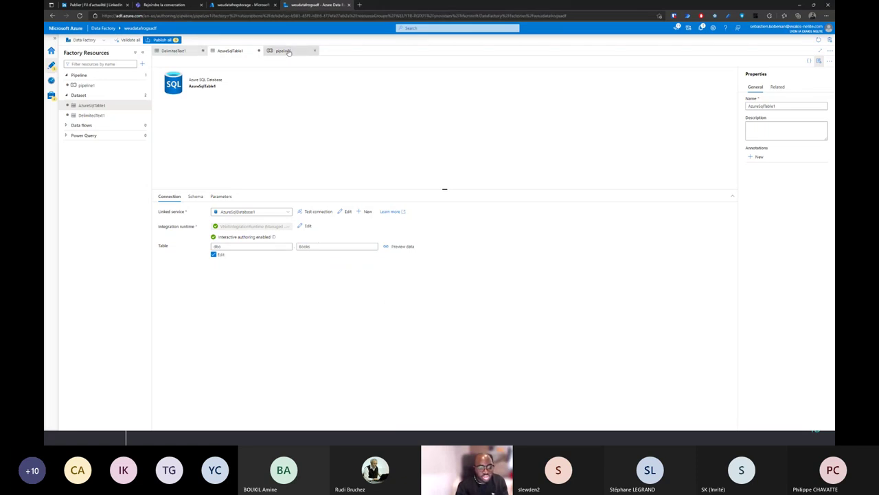
{"action": "left_click", "coordinate": [291, 255]}
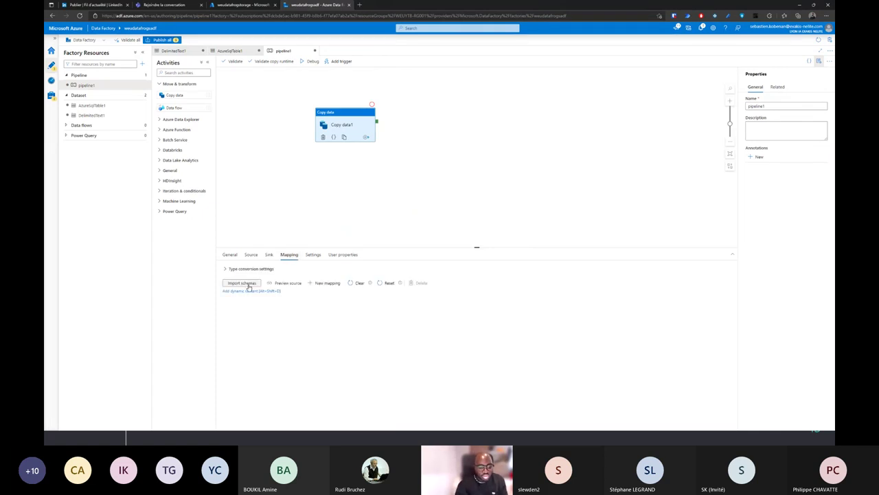
{"action": "left_click", "coordinate": [325, 283]}
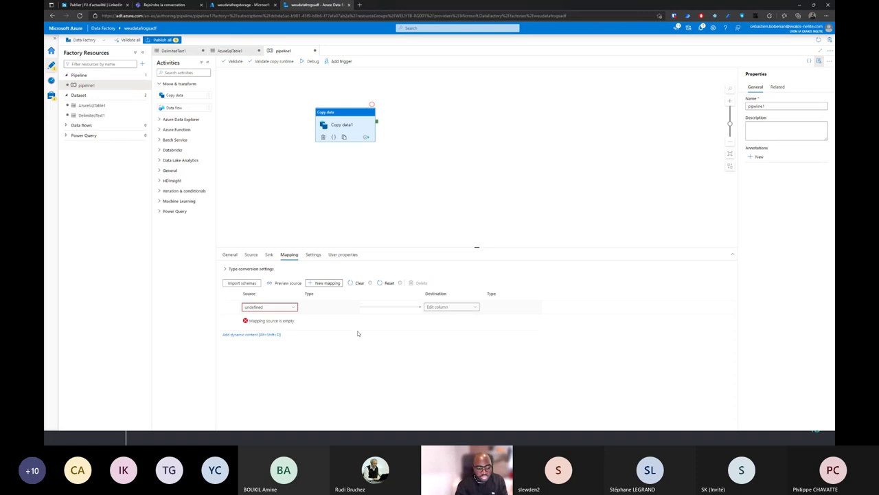
{"action": "left_click", "coordinate": [558, 305]}
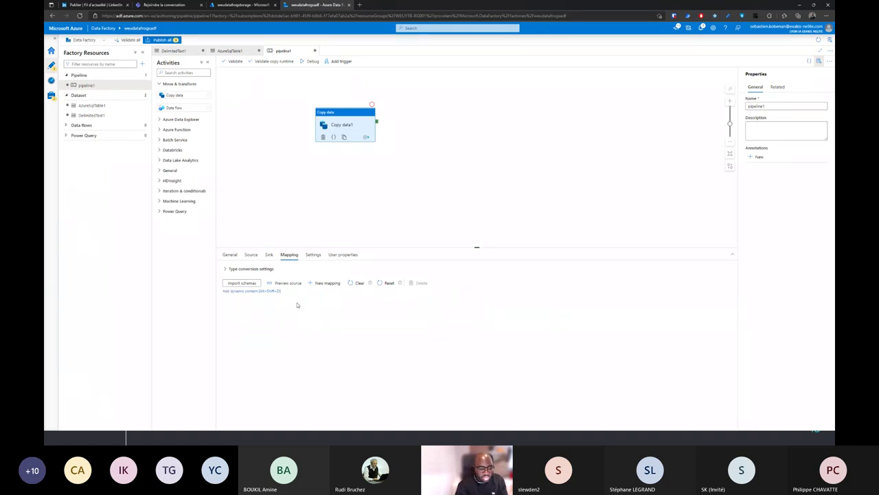
{"action": "left_click", "coordinate": [242, 283]}
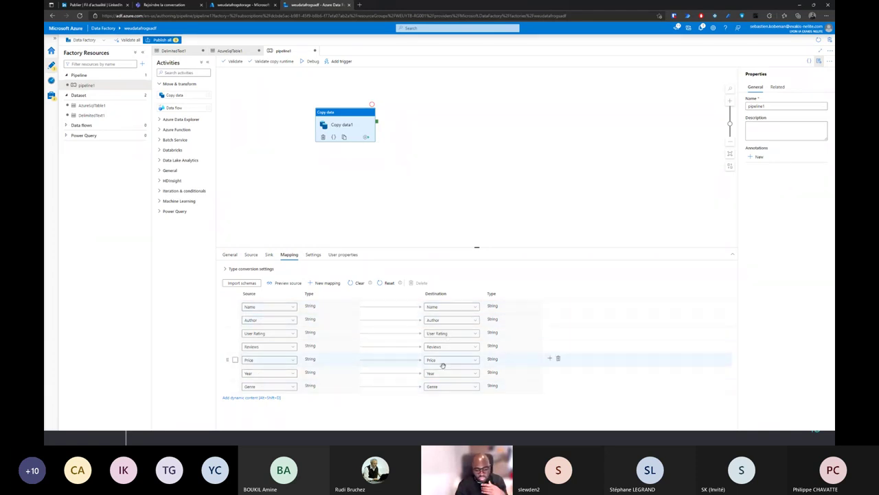
{"action": "left_click", "coordinate": [458, 307]}
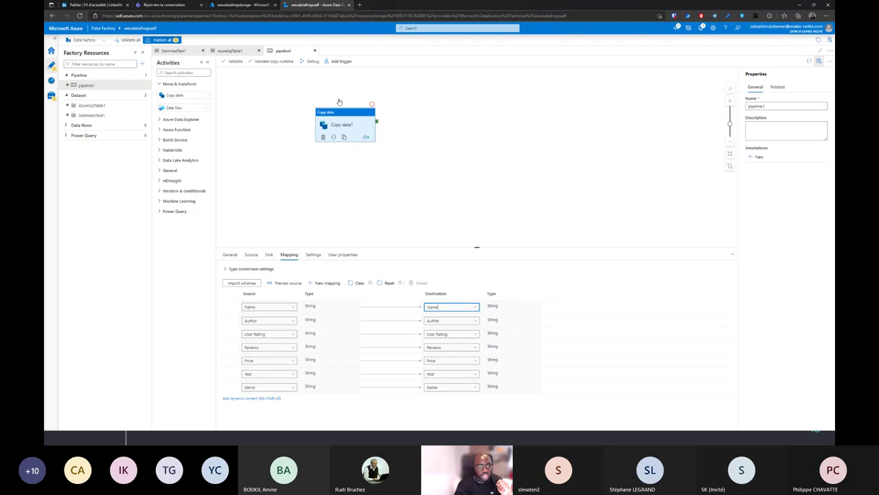
{"action": "left_click", "coordinate": [309, 62]}
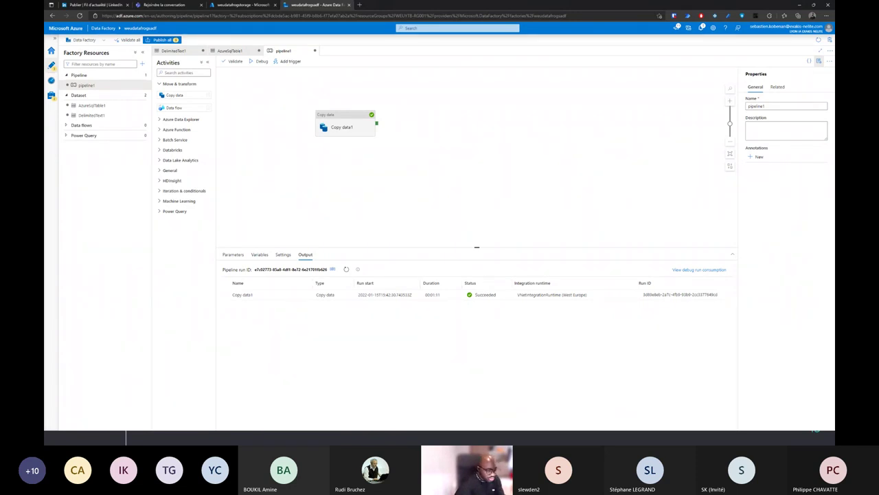
Switch to the remote Azure Data Studio session and refresh the database's list of tables
{"action": "key", "text": "alt+Tab"}
{"action": "right_click", "coordinate": [93, 40]}
{"action": "left_click", "coordinate": [109, 45]}
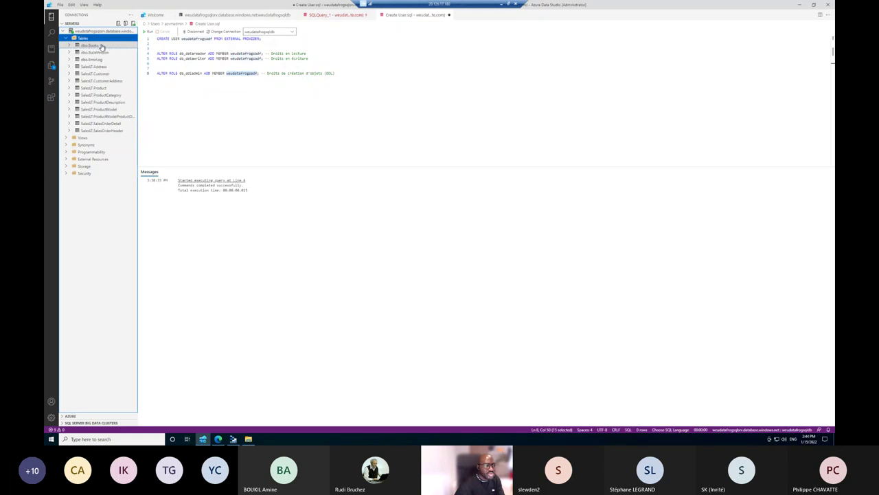
Query the top 1000 rows of the dbo.Books table and look through the copied book records
{"action": "right_click", "coordinate": [101, 46]}
{"action": "left_click", "coordinate": [118, 54]}
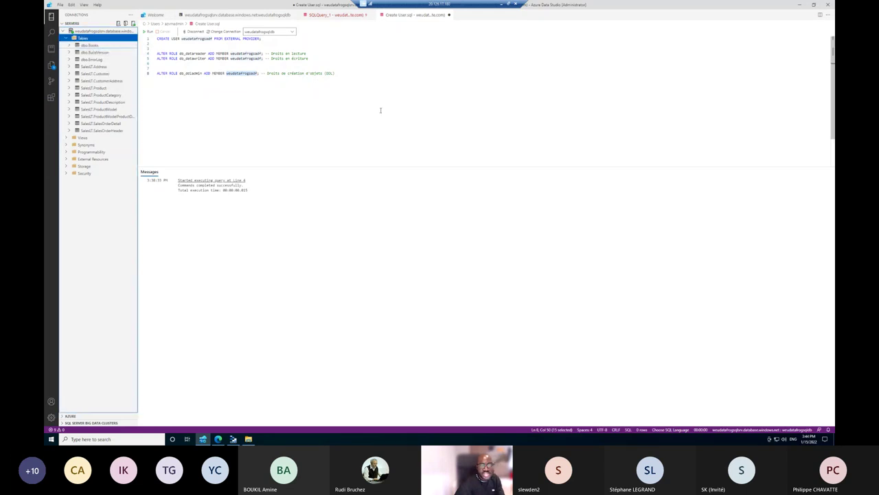
{"action": "scroll", "coordinate": [307, 240], "scroll_direction": "down", "scroll_amount": 15}
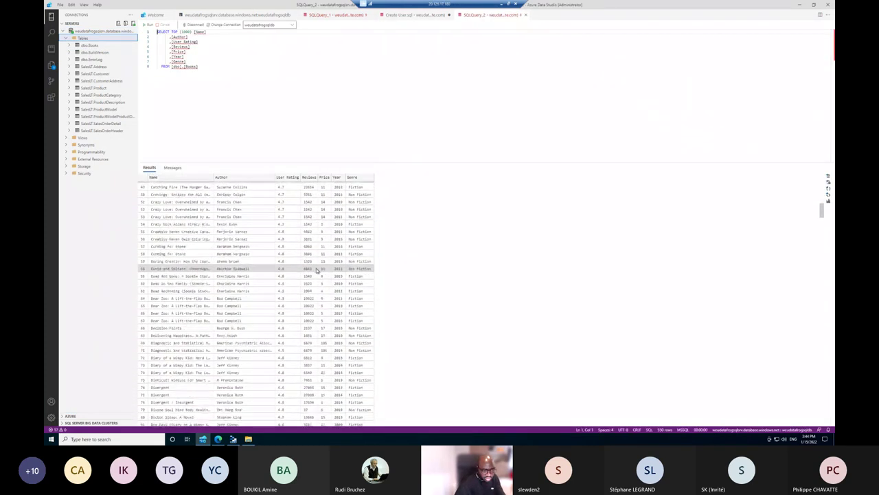
{"action": "scroll", "coordinate": [317, 270], "scroll_direction": "up", "scroll_amount": 6}
{"action": "scroll", "coordinate": [318, 267], "scroll_direction": "up", "scroll_amount": 7}
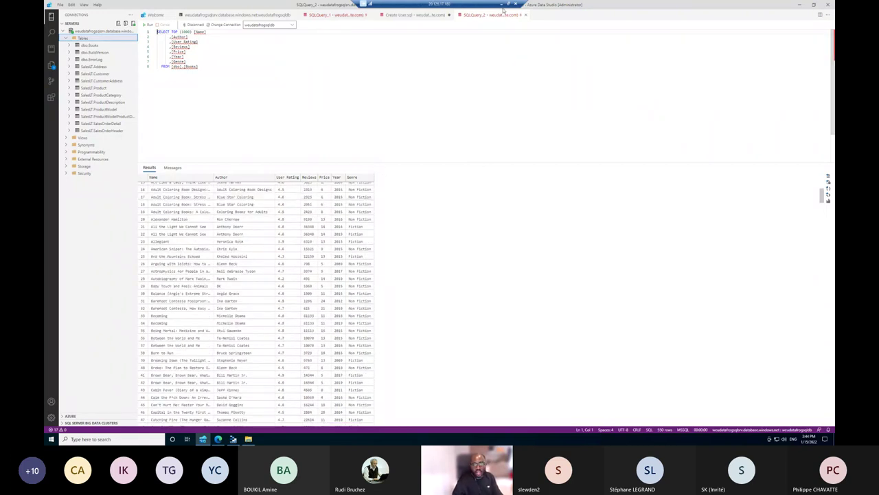